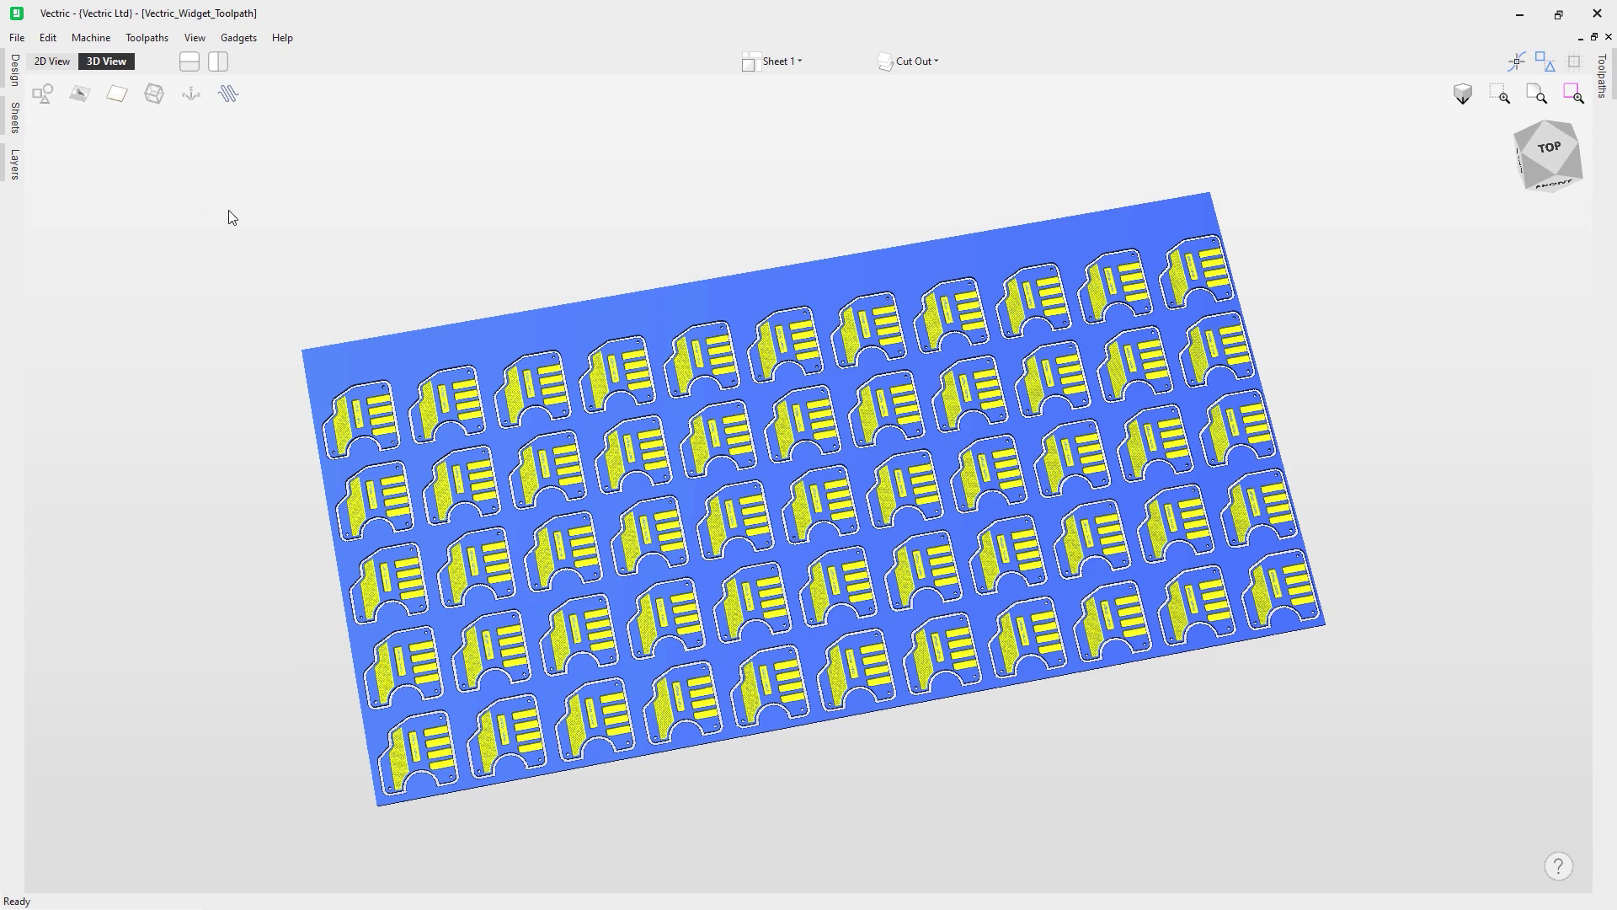
Close the current file, open Vectric_Widget_Toolpaths.crv and show it in the 3D view
left_click(16, 38)
key("Escape")
key("ctrl+w")
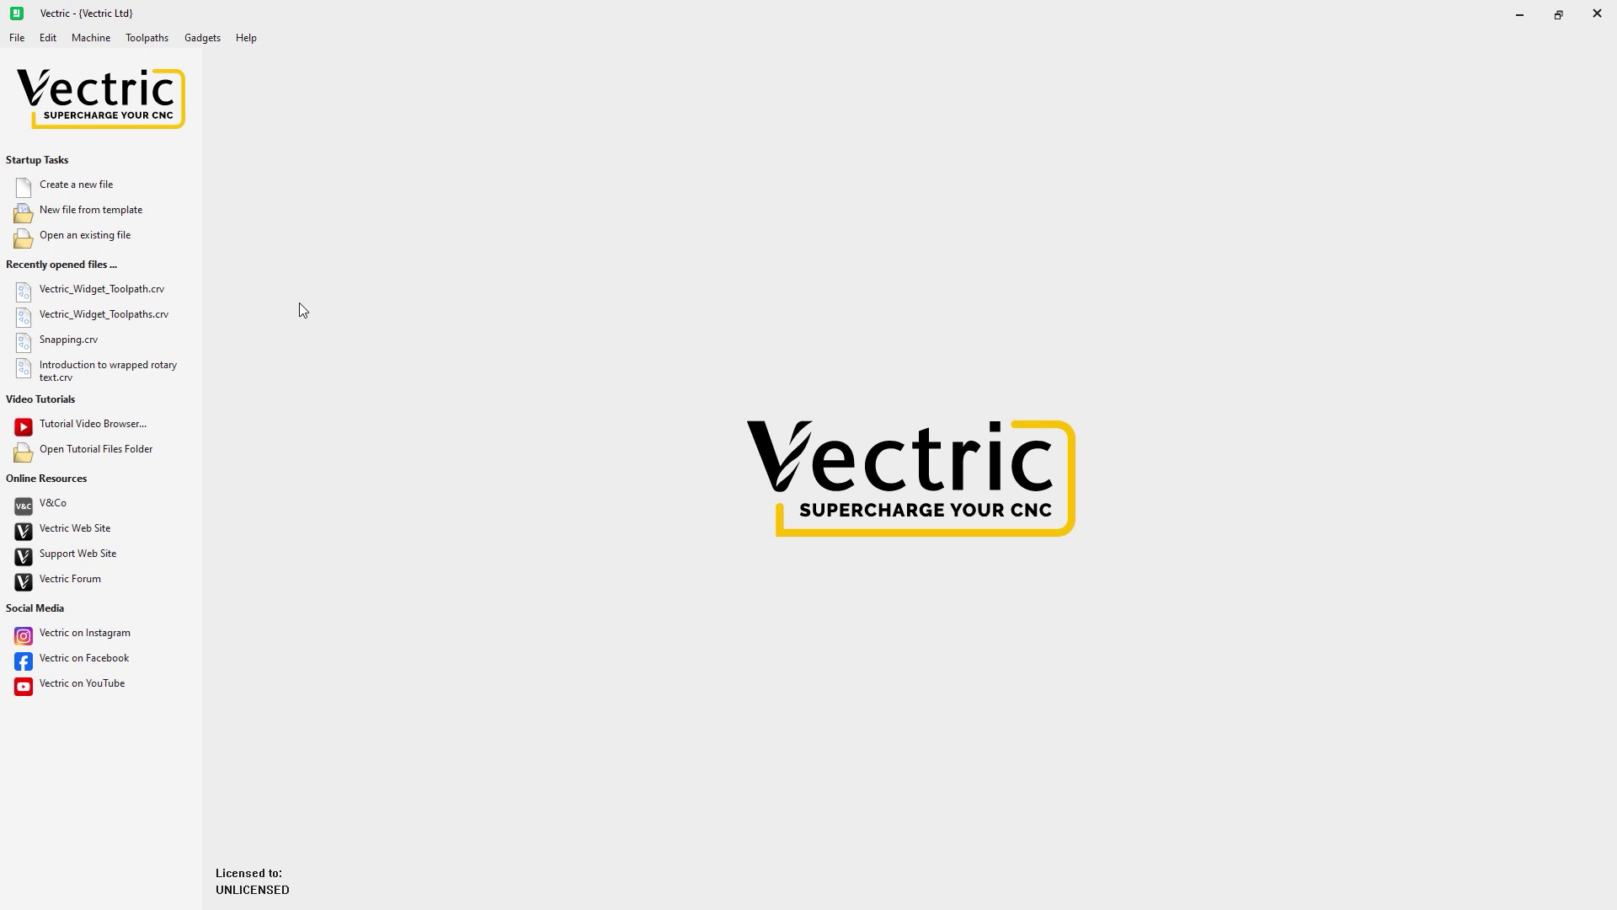
left_click(155, 317)
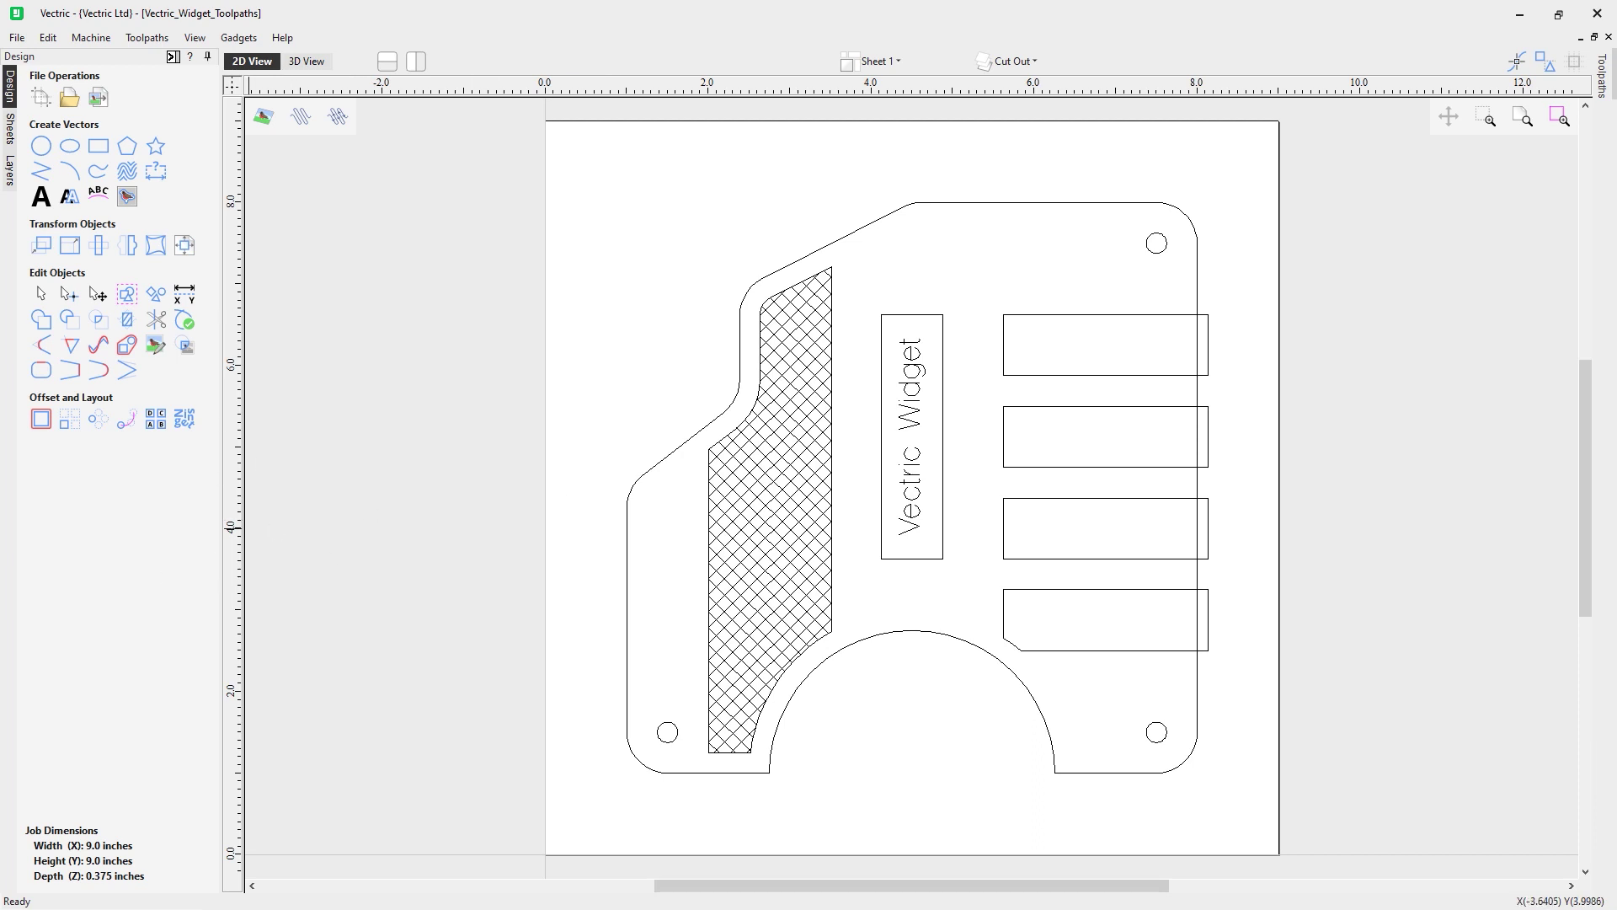
left_click(308, 61)
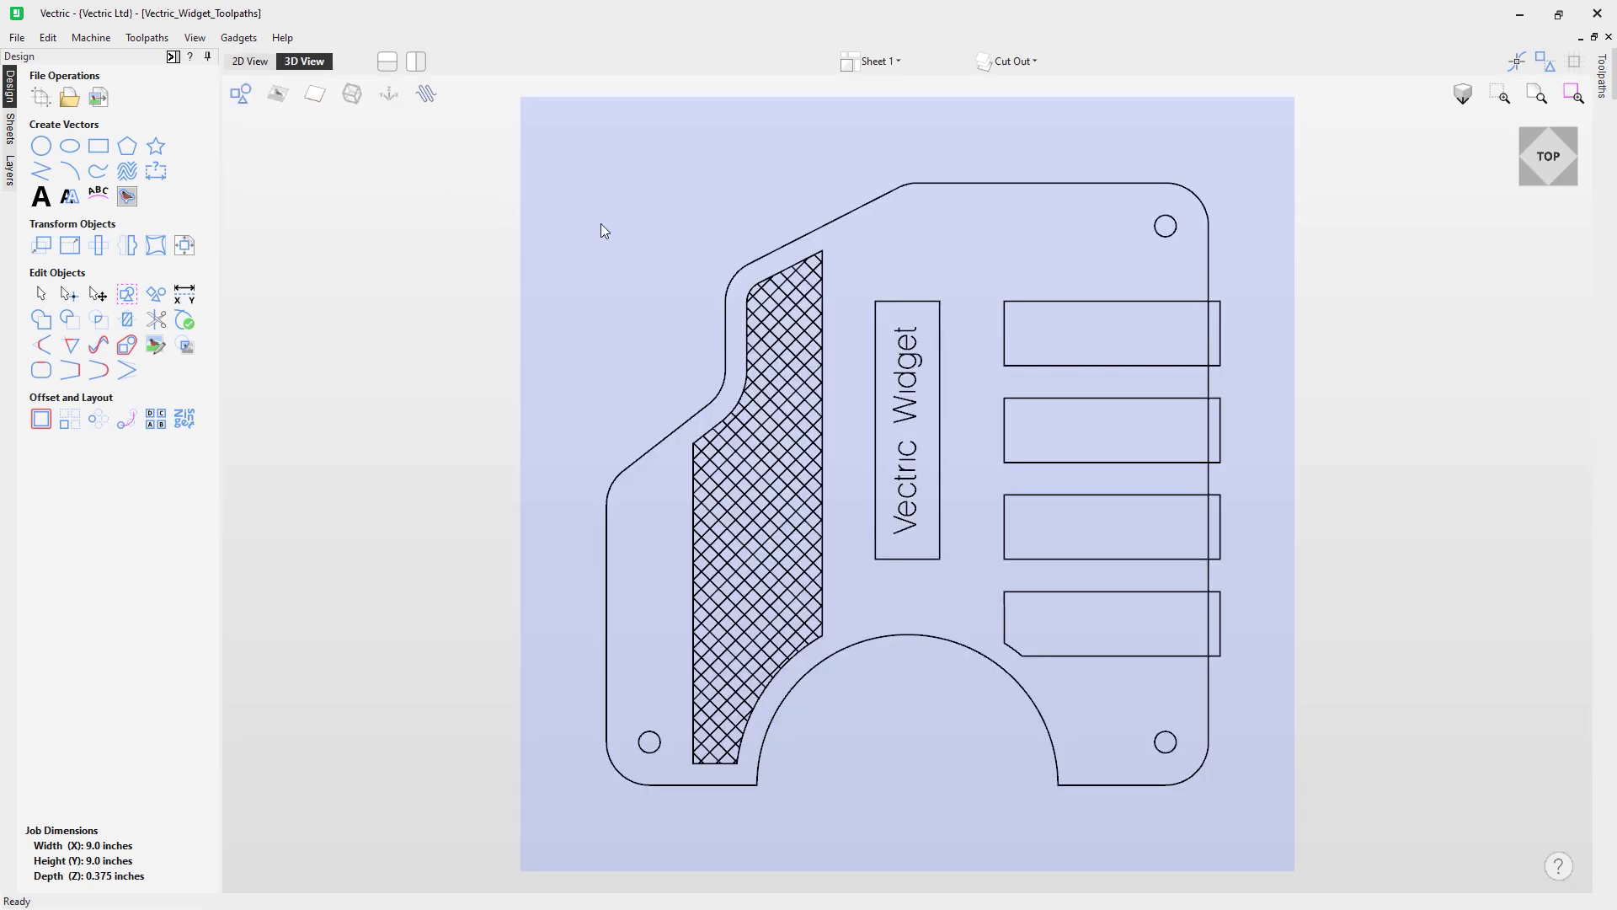
Examine what each layer holds by hiding and reshowing Cut Out, Slots, Drill Holes, Text and Cross Hatch in turn
left_click(1044, 62)
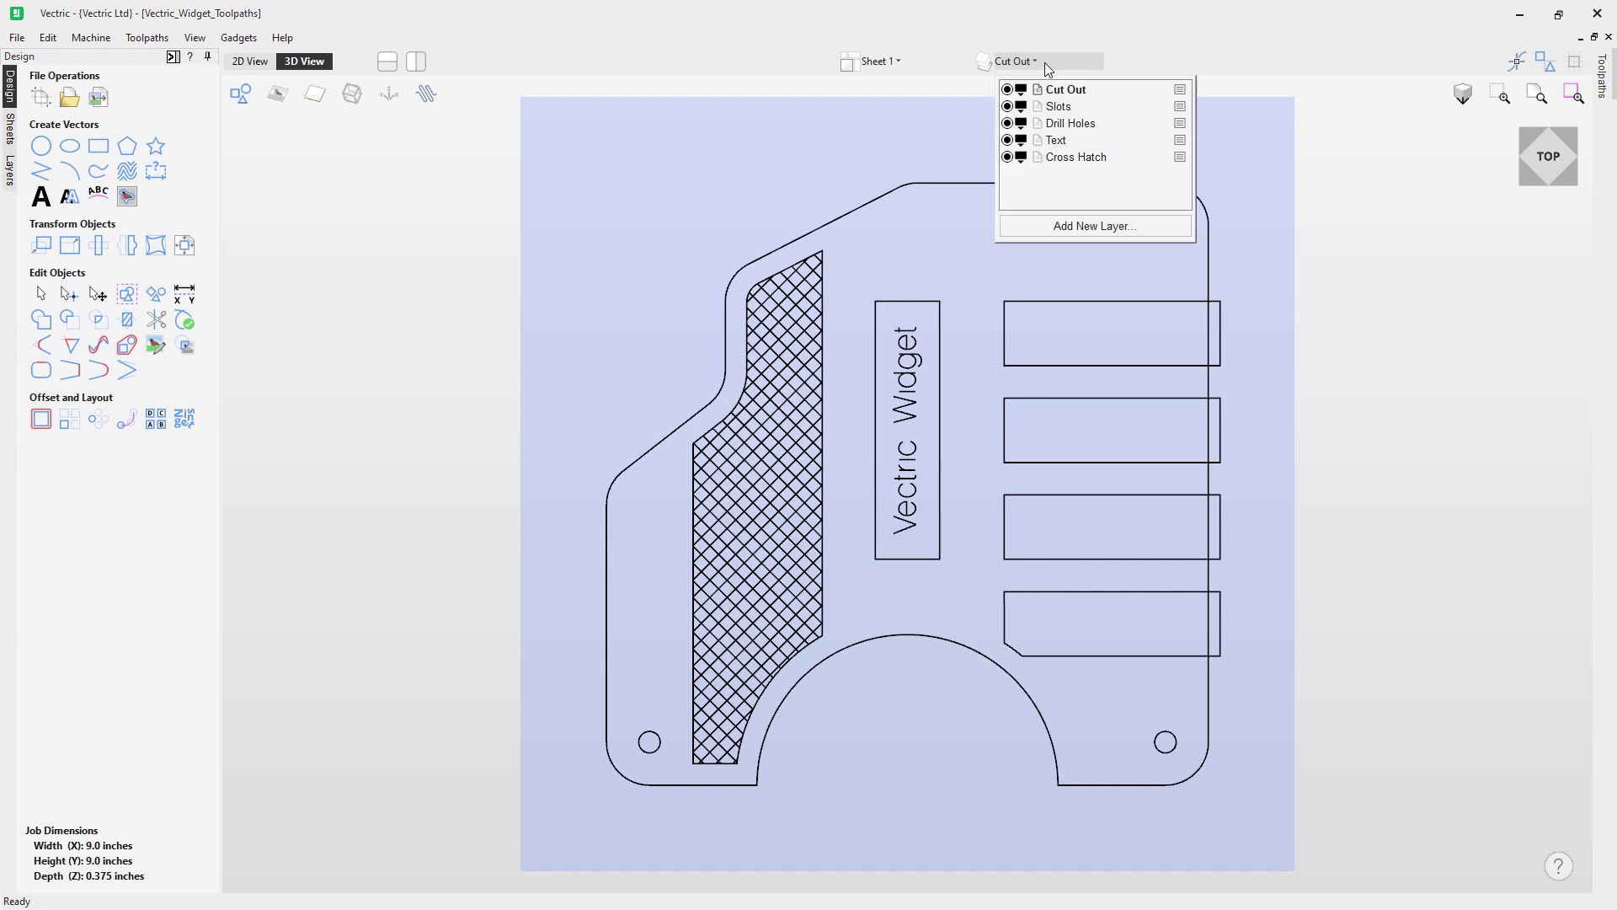
left_click(1007, 89)
left_click(1008, 90)
left_click(1007, 106)
left_click(1008, 107)
left_click(1008, 123)
left_click(1008, 123)
left_click(1008, 141)
left_click(1009, 141)
left_click(1008, 157)
left_click(1008, 157)
Review the Profile Cut Out toolpath's settings and its vector selection filters, leaving them as they are
left_click(173, 59)
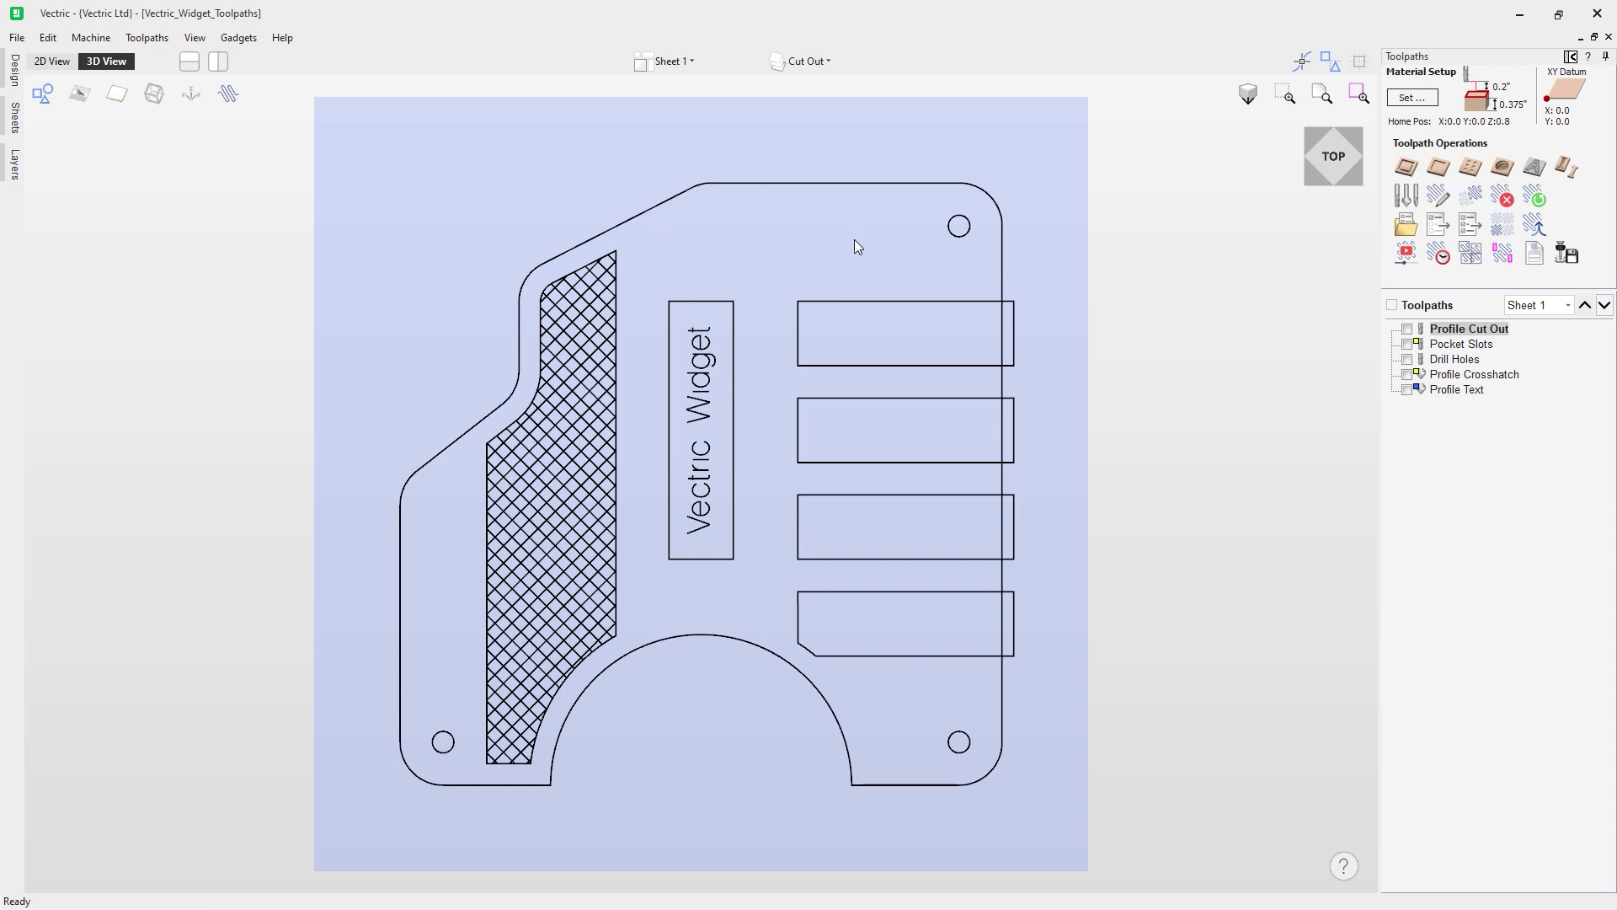
double_click(1484, 335)
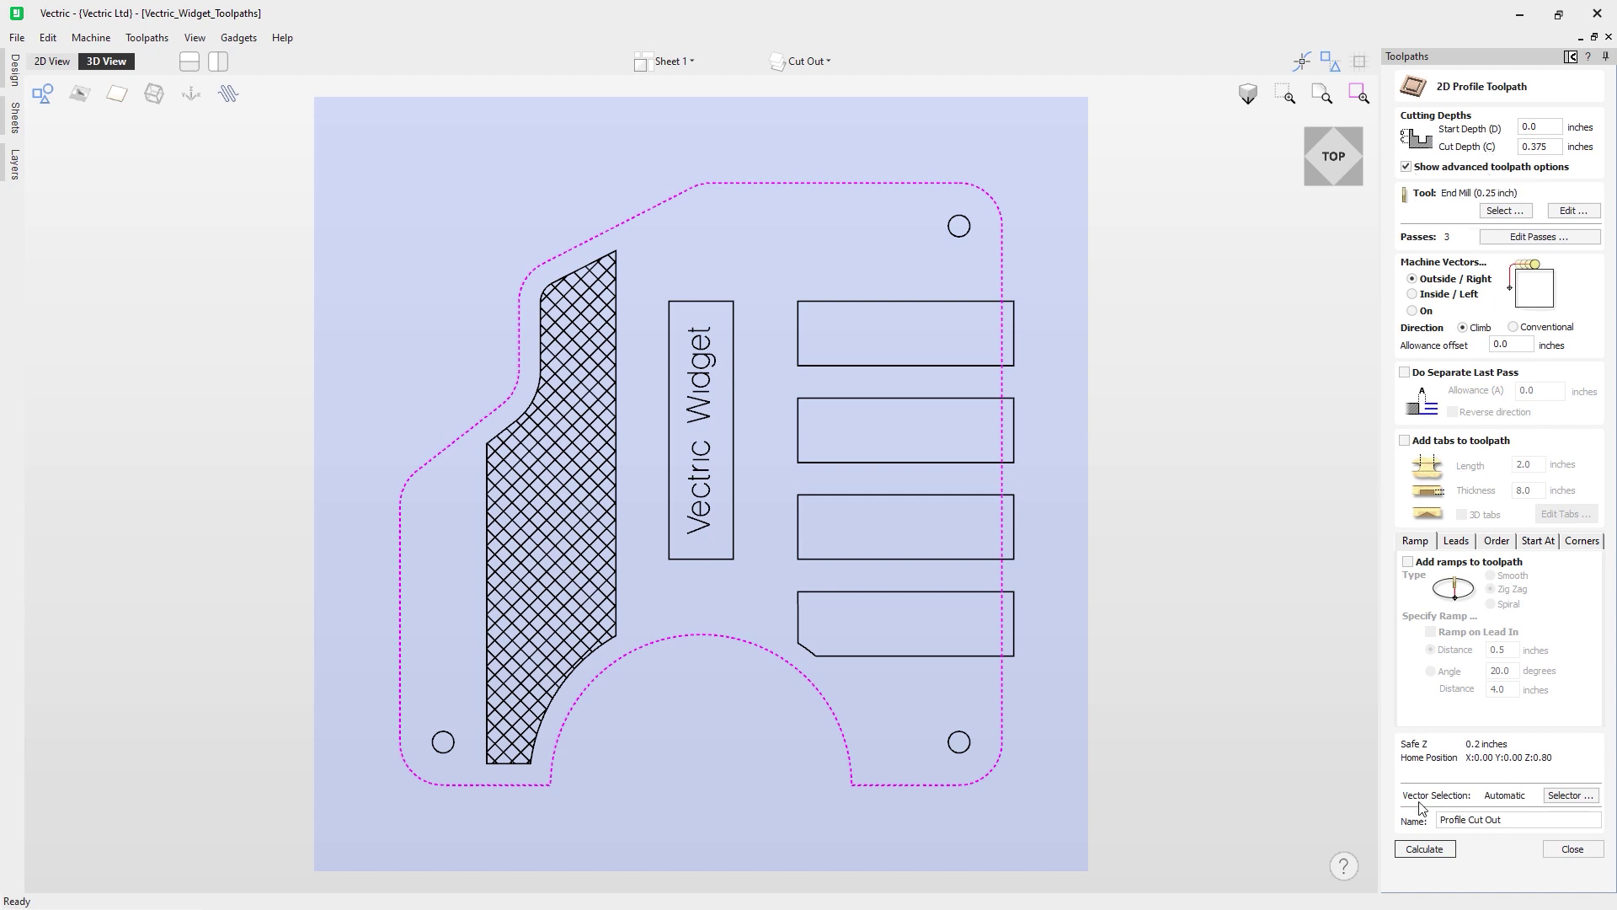
left_click(1572, 795)
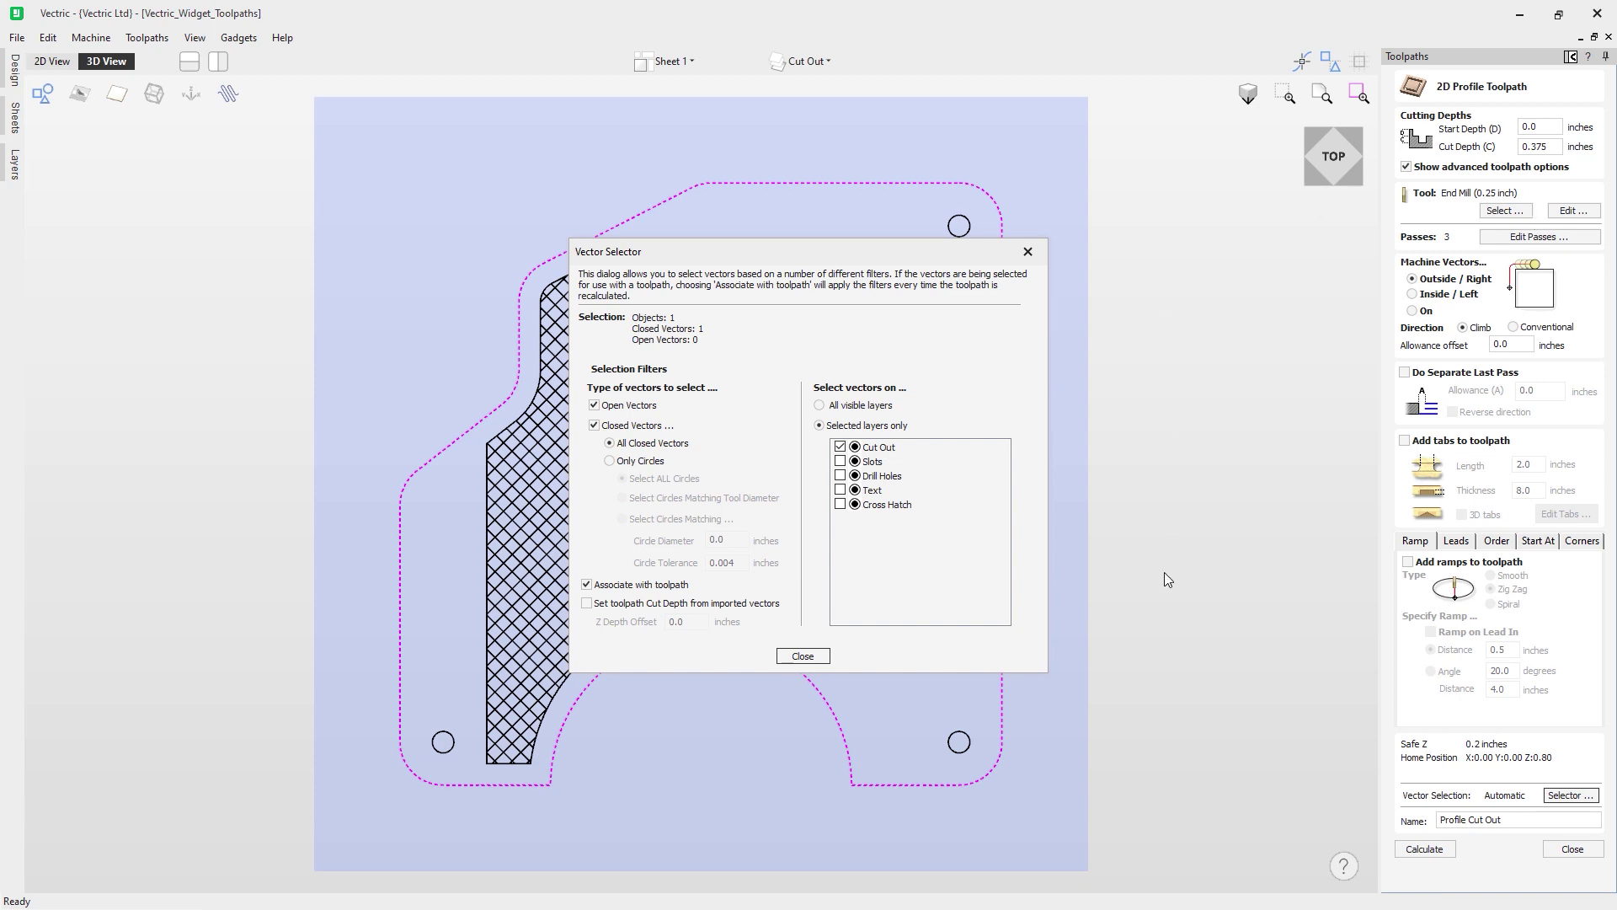
left_click(817, 662)
left_click(1569, 850)
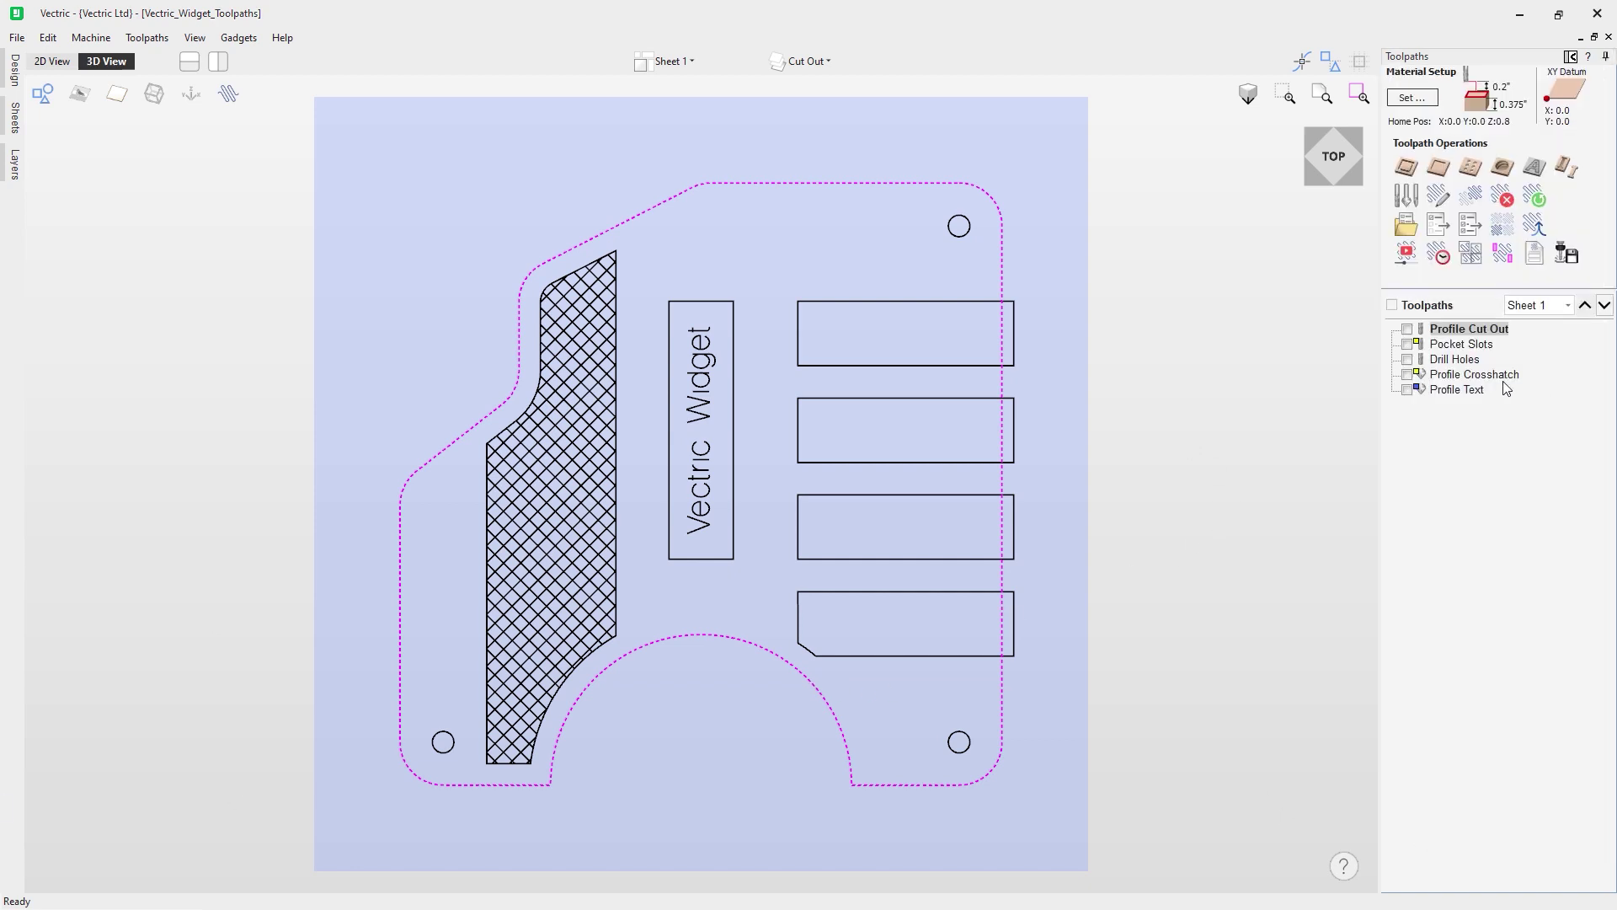
Review the Profile Crosshatch toolpath's settings and the layer association in its vector selector
double_click(1470, 375)
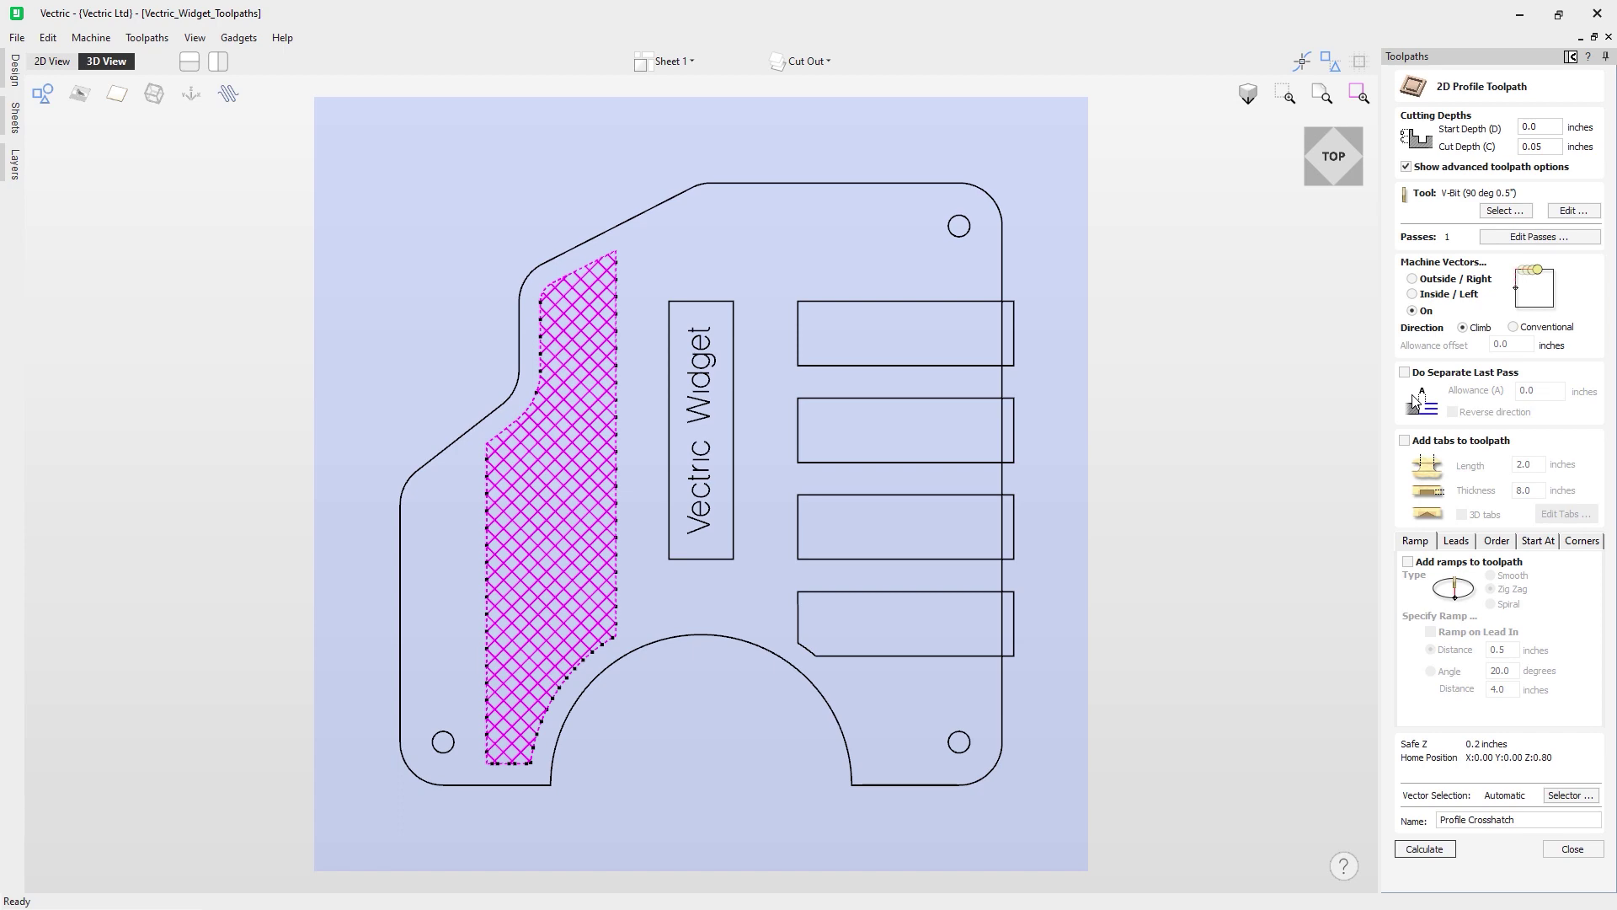
left_click(1559, 800)
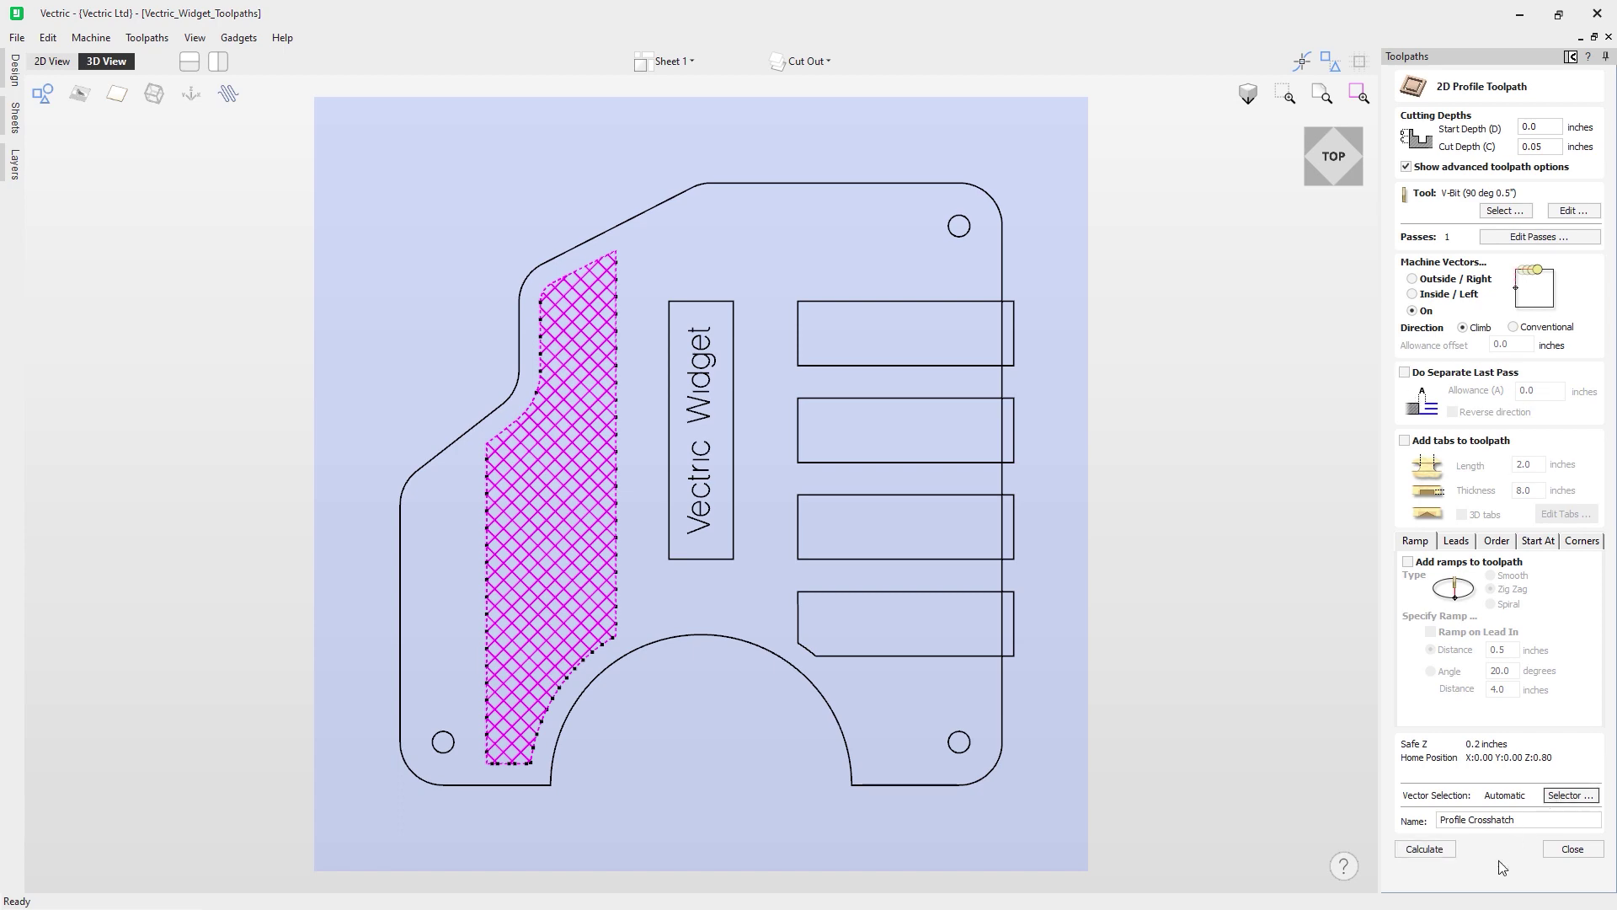
left_click_drag(721, 259, 782, 269)
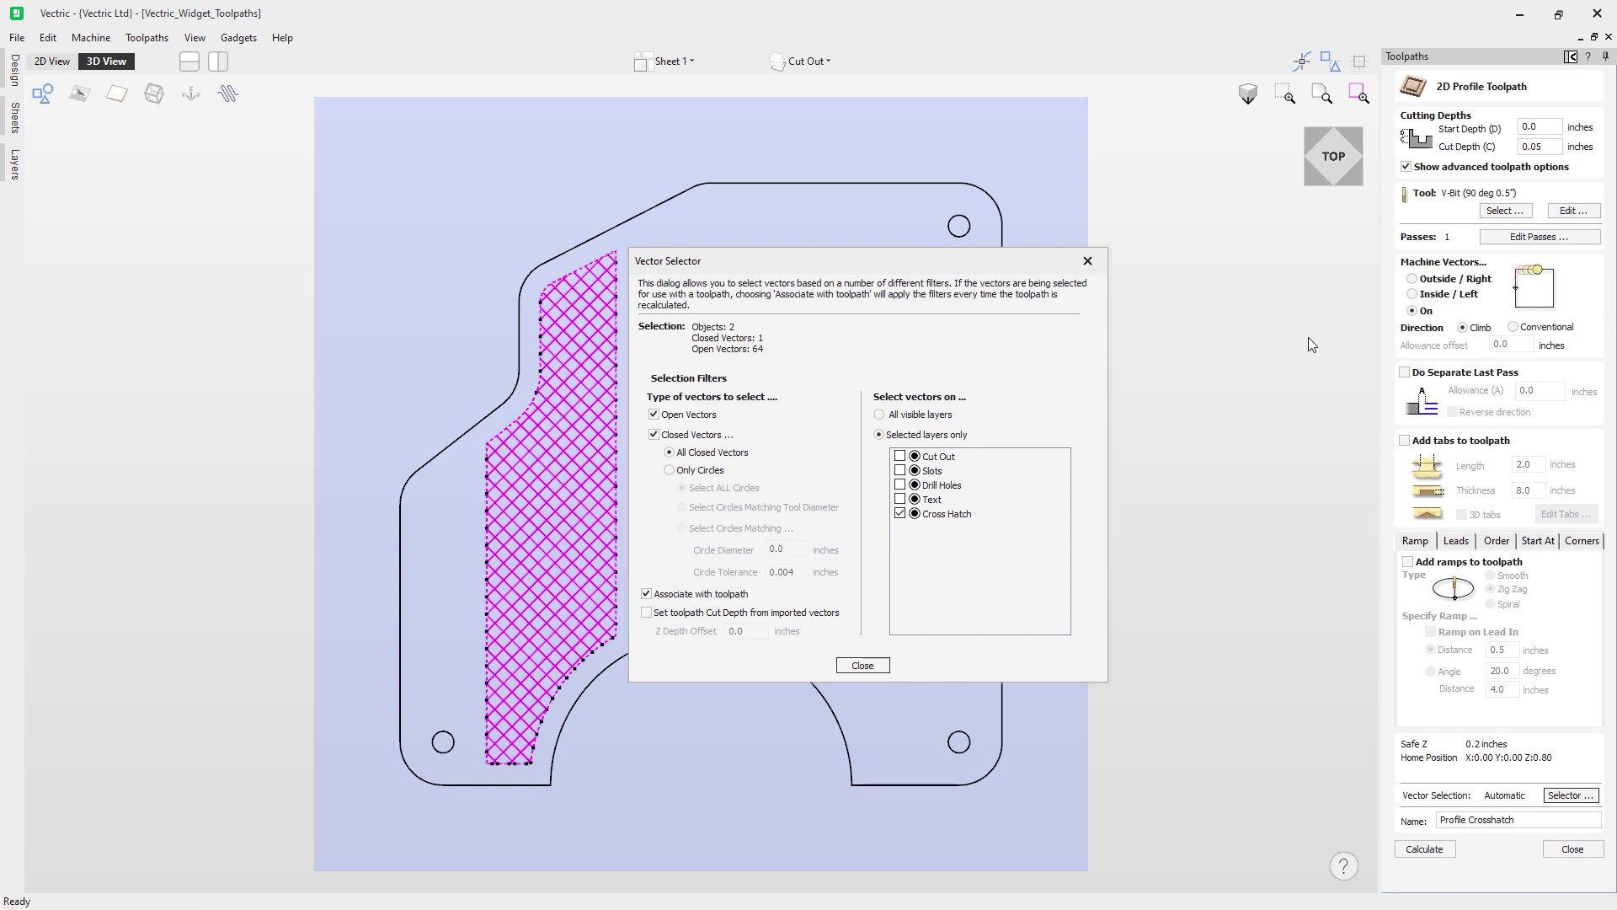
left_click(876, 672)
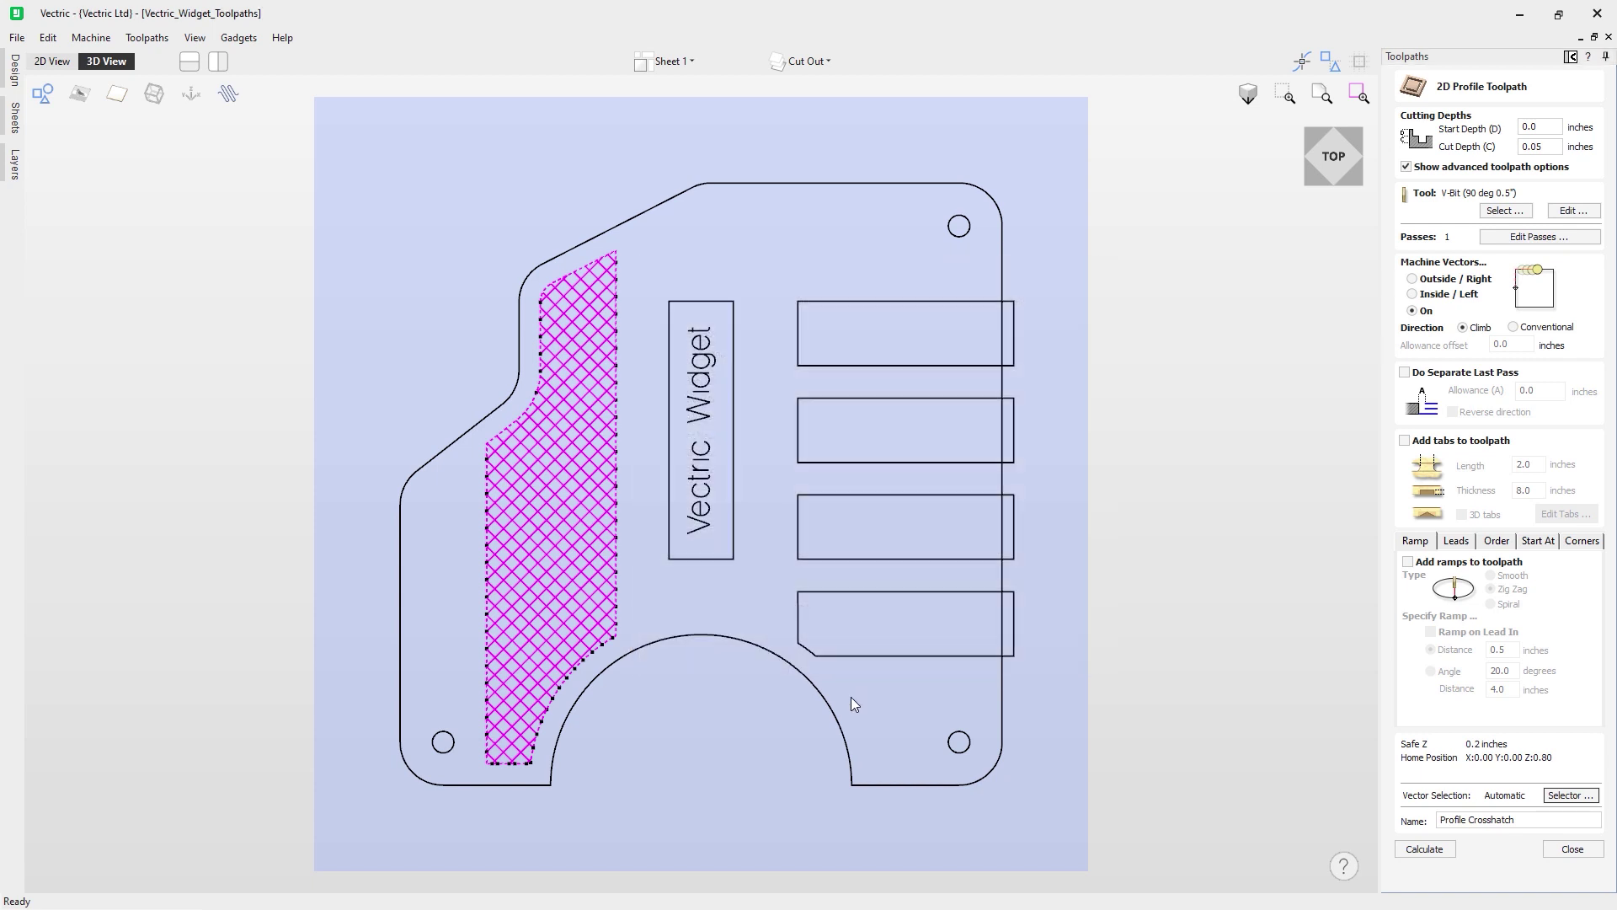
left_click(1573, 849)
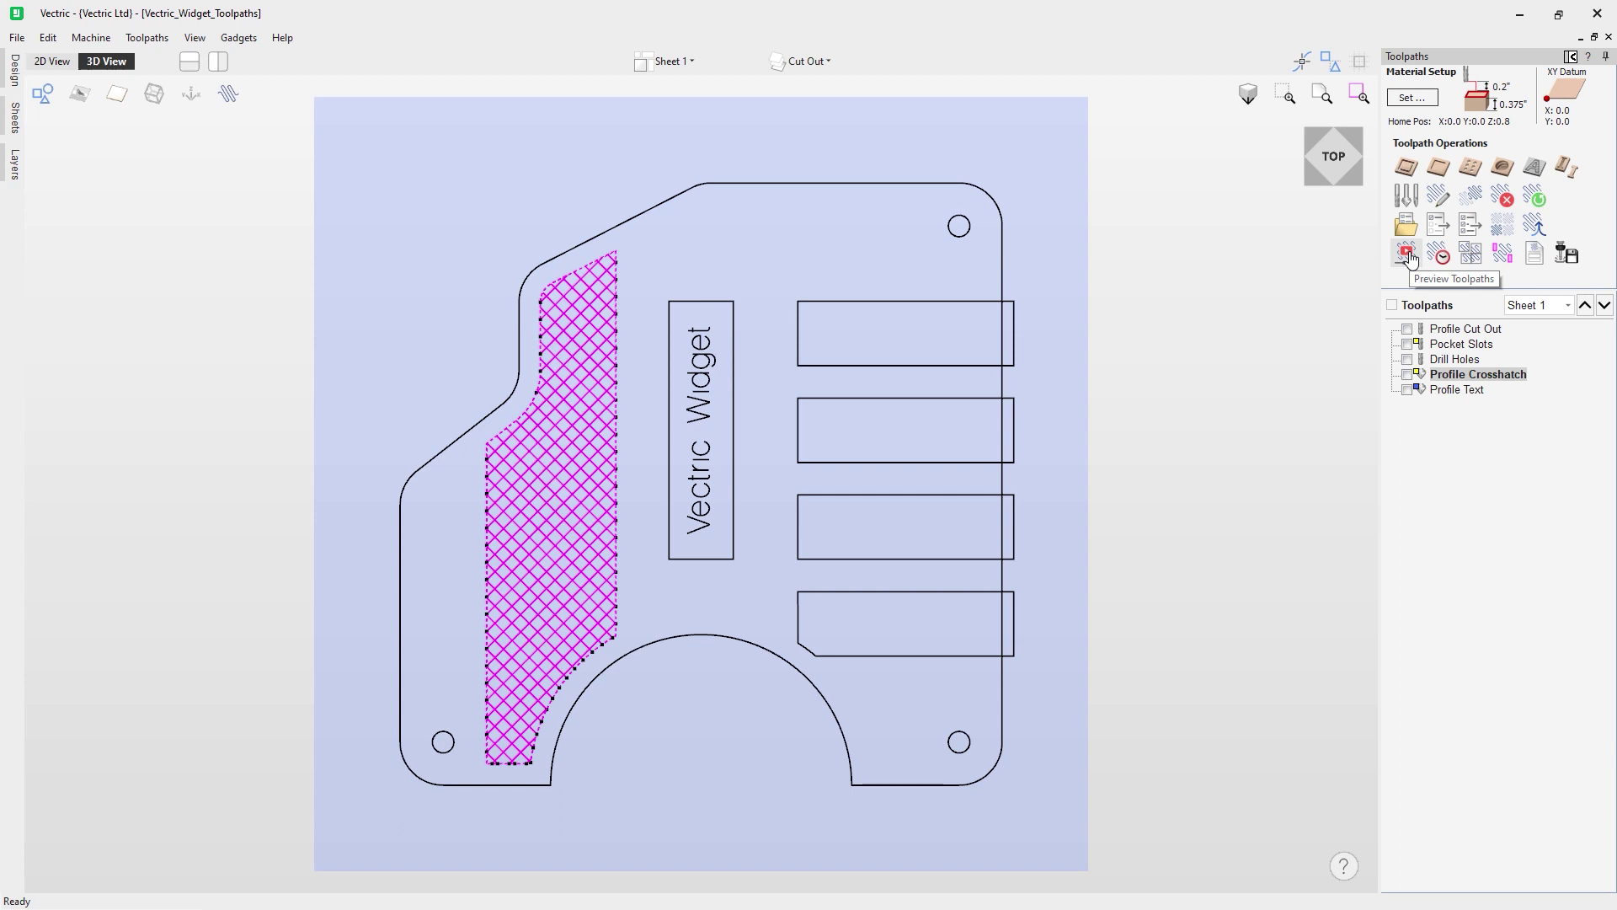
Simulate all toolpaths on the single widget to examine the result and tool details, and reset the preview
left_click(1407, 255)
left_click(1391, 535)
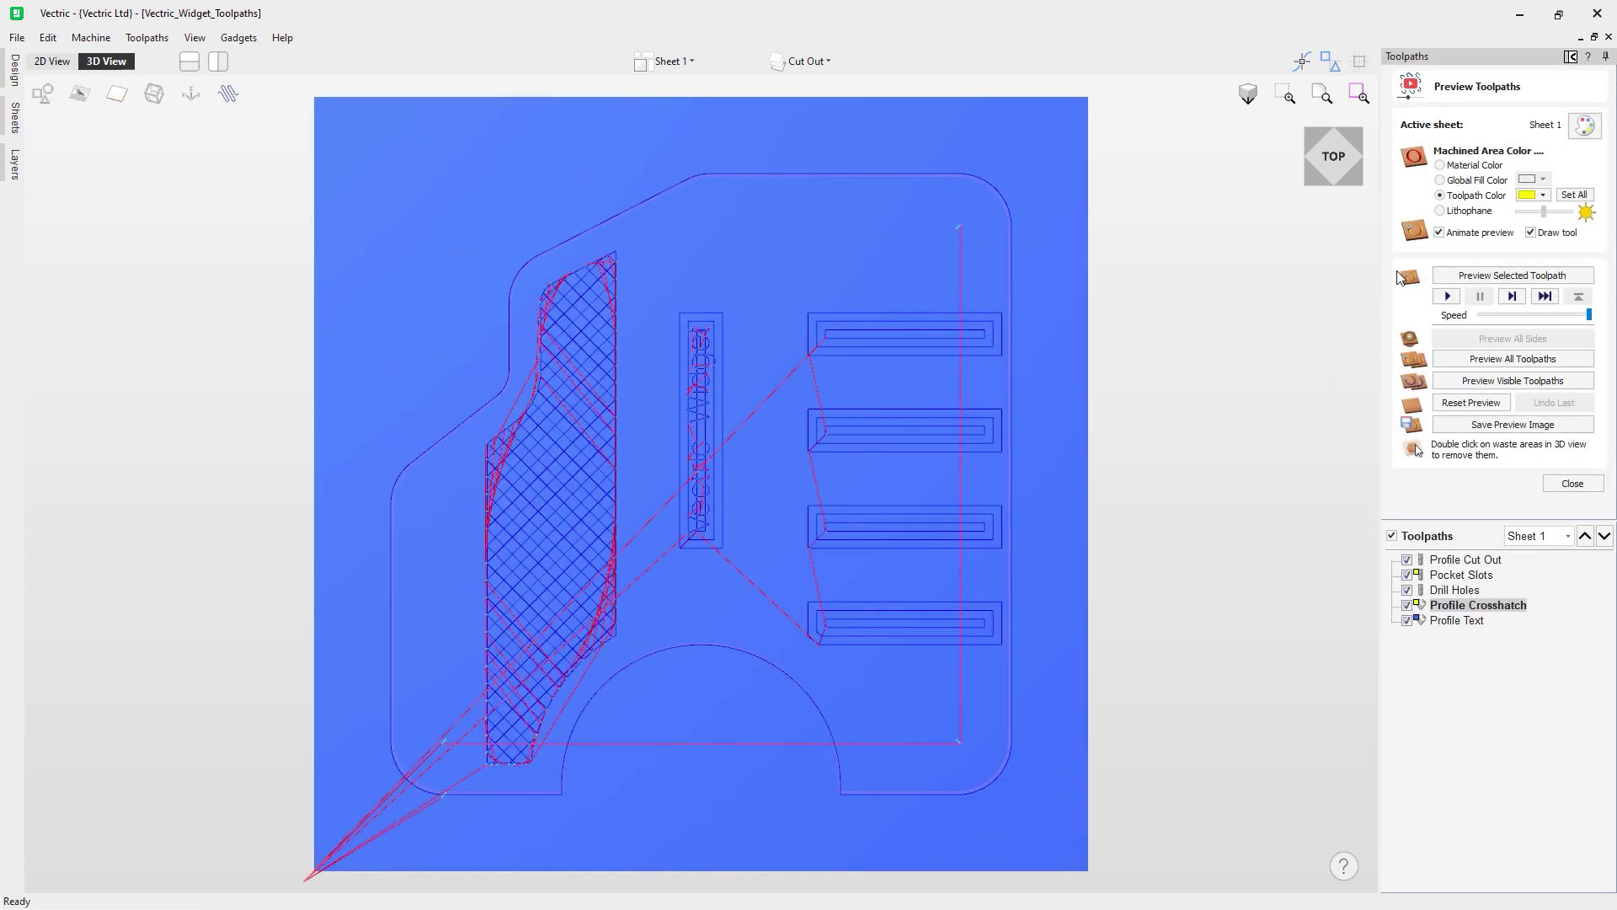
left_click(1498, 363)
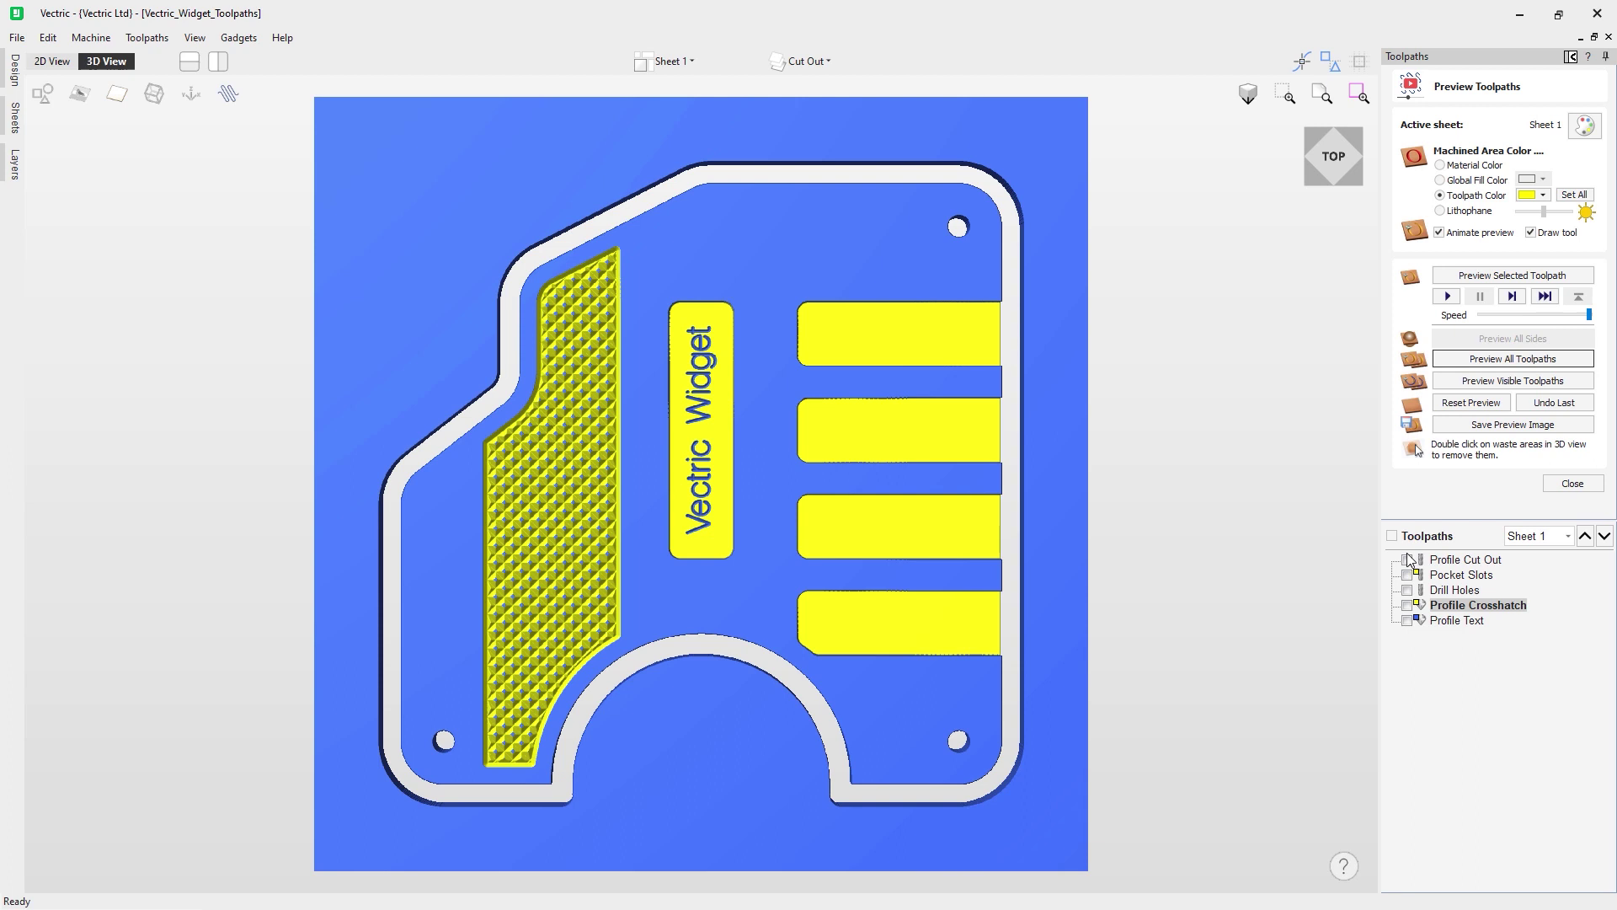
left_click(1466, 560)
mouse_move(1473, 591)
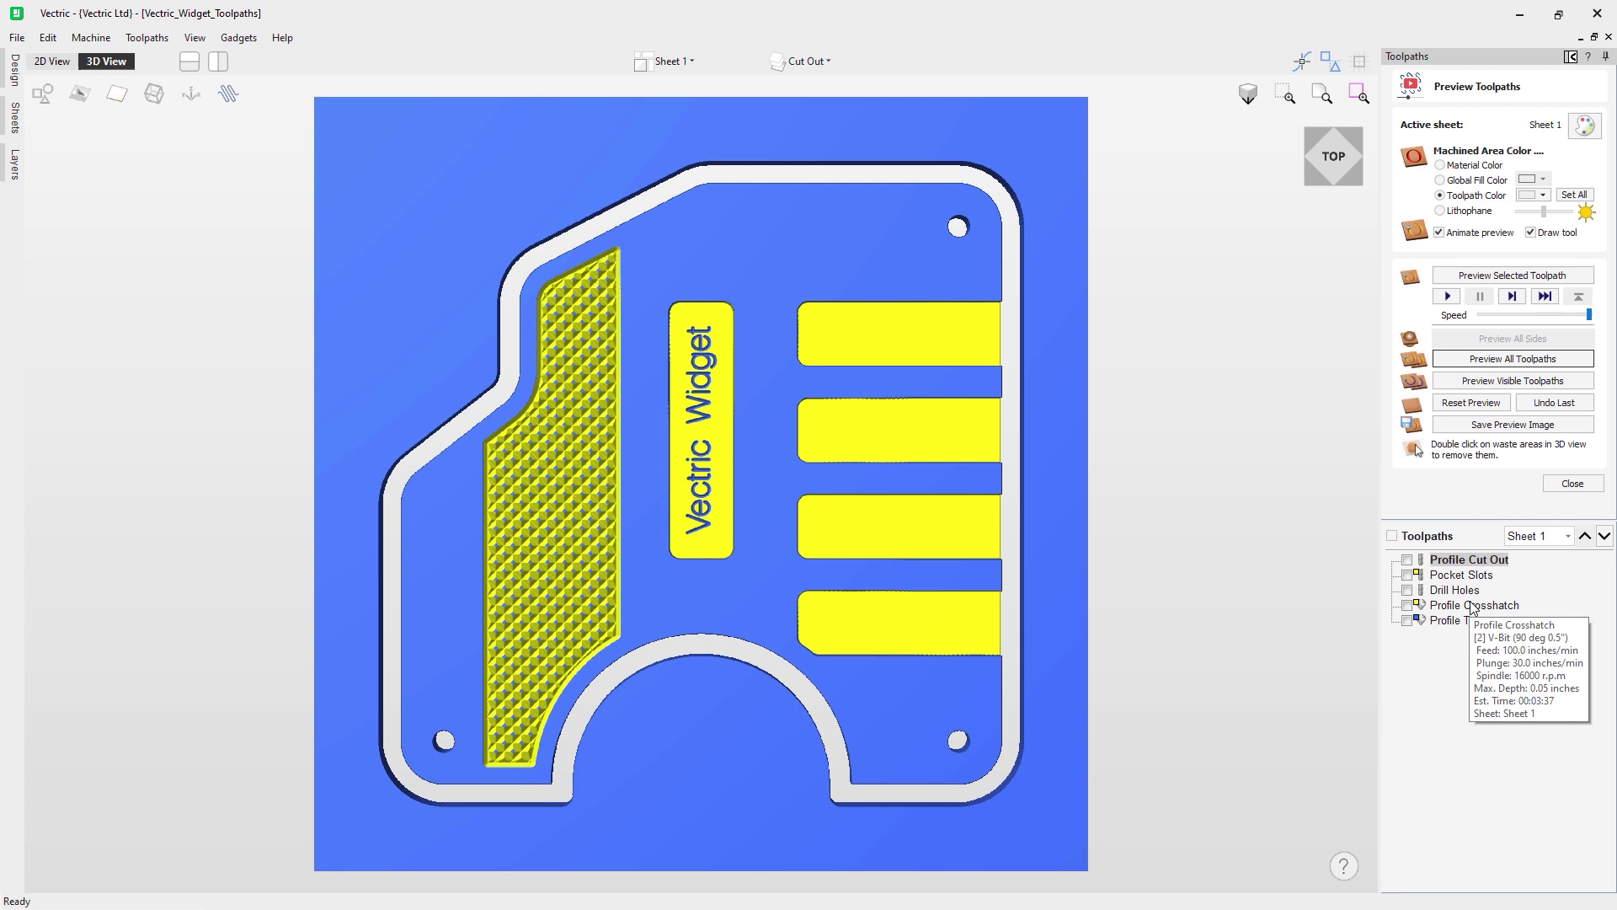
mouse_move(1470, 624)
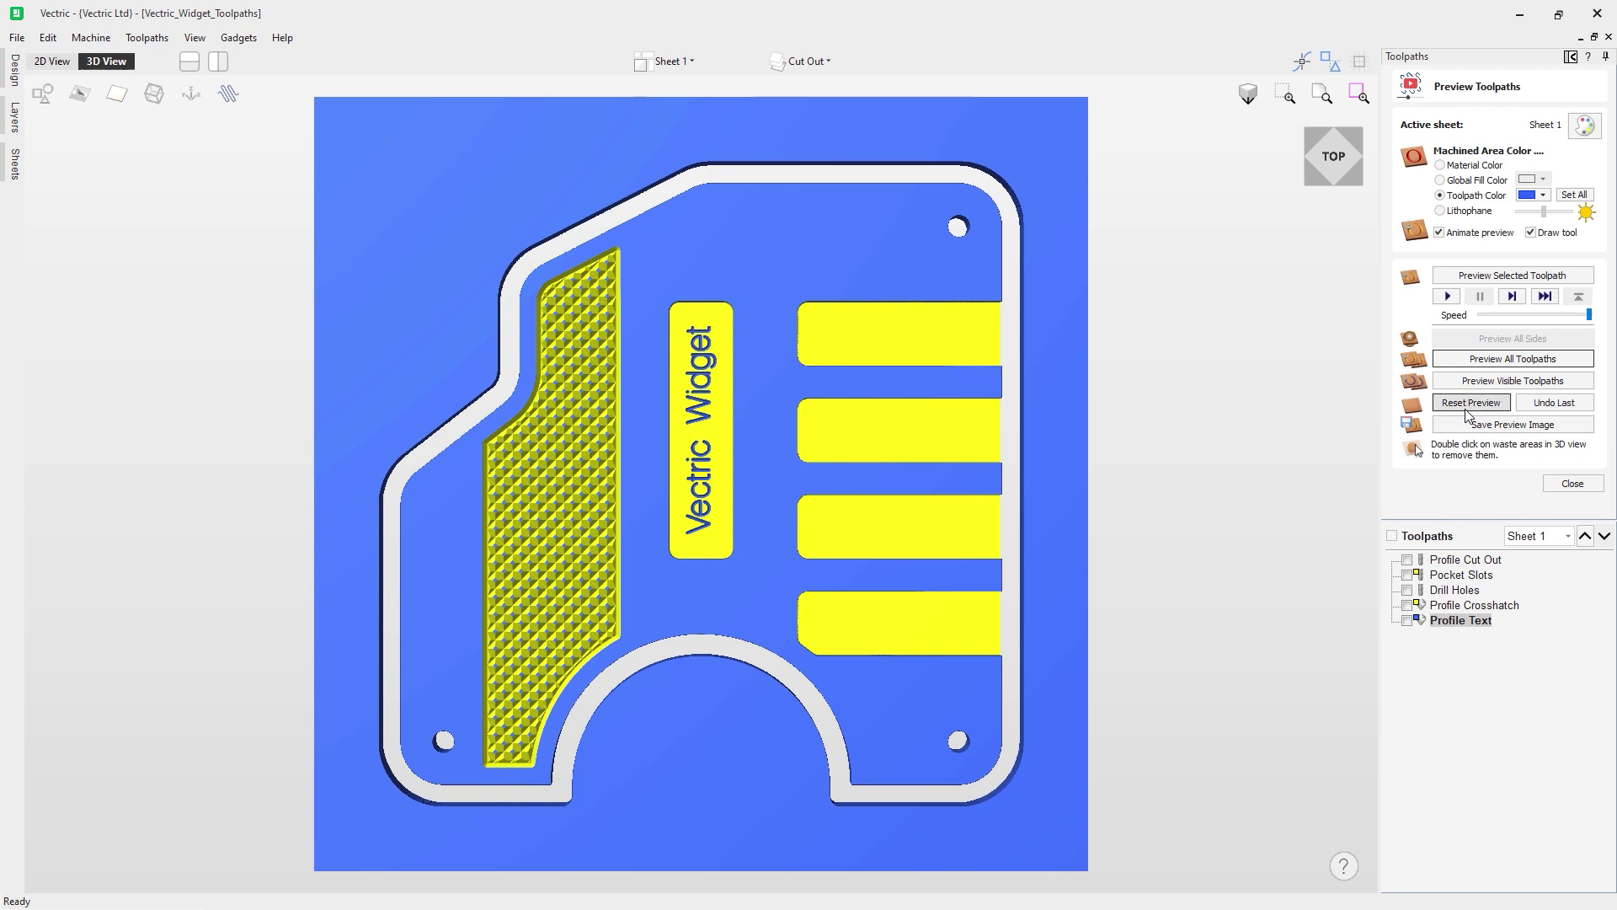
left_click(1437, 405)
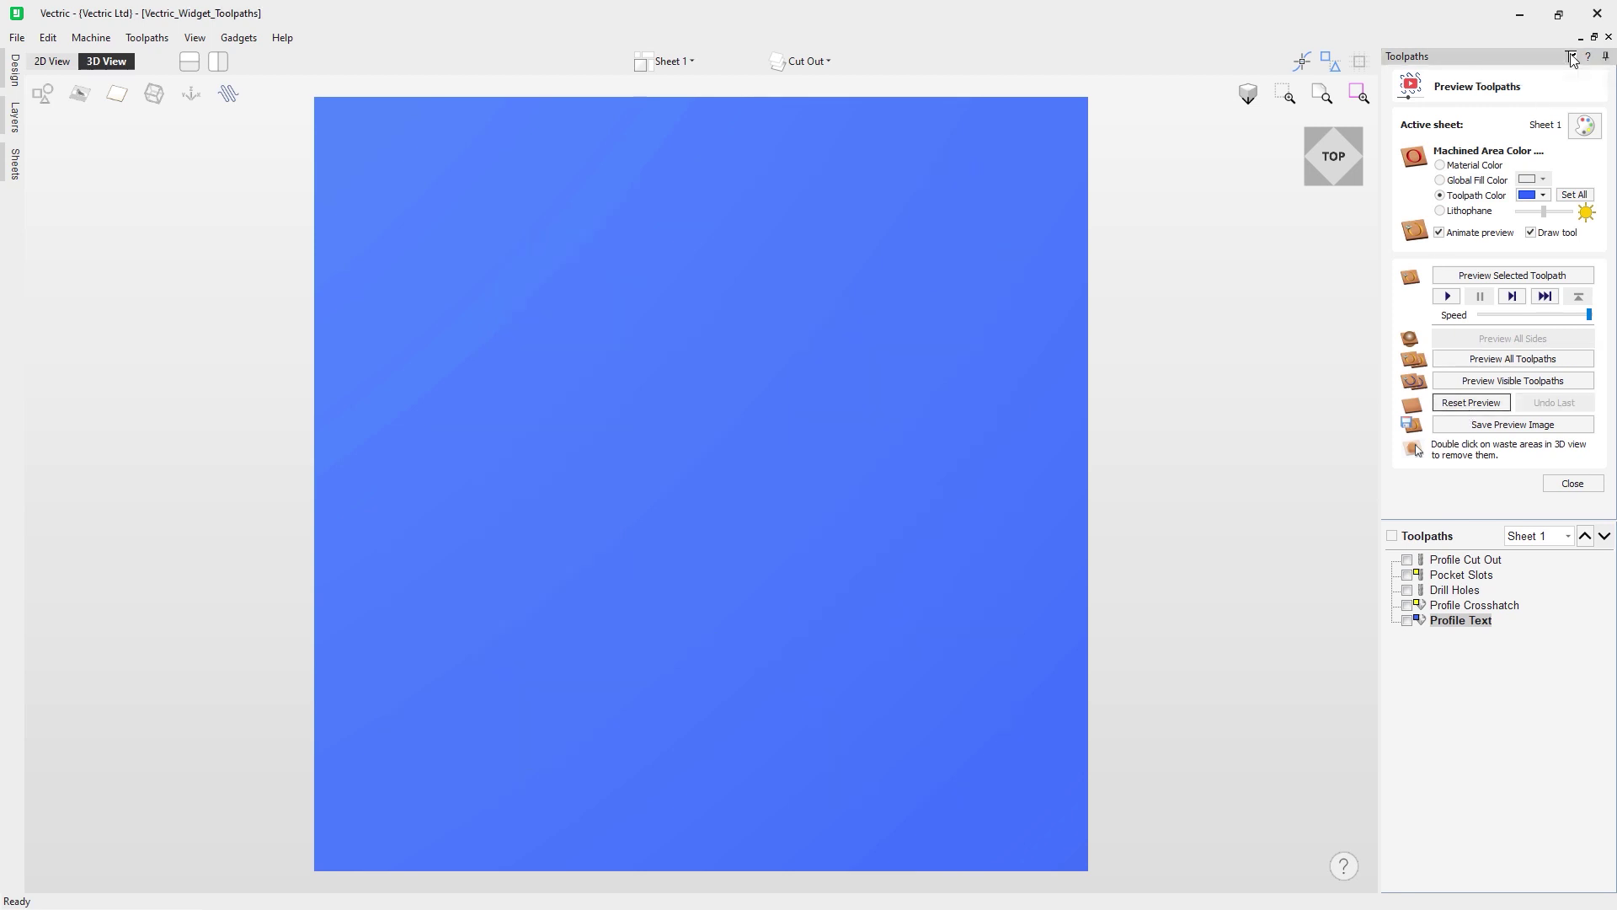
Set the job size to 96 inches wide by 48 inches high and show the vectors in the 3D view
left_click(1572, 57)
left_click(44, 100)
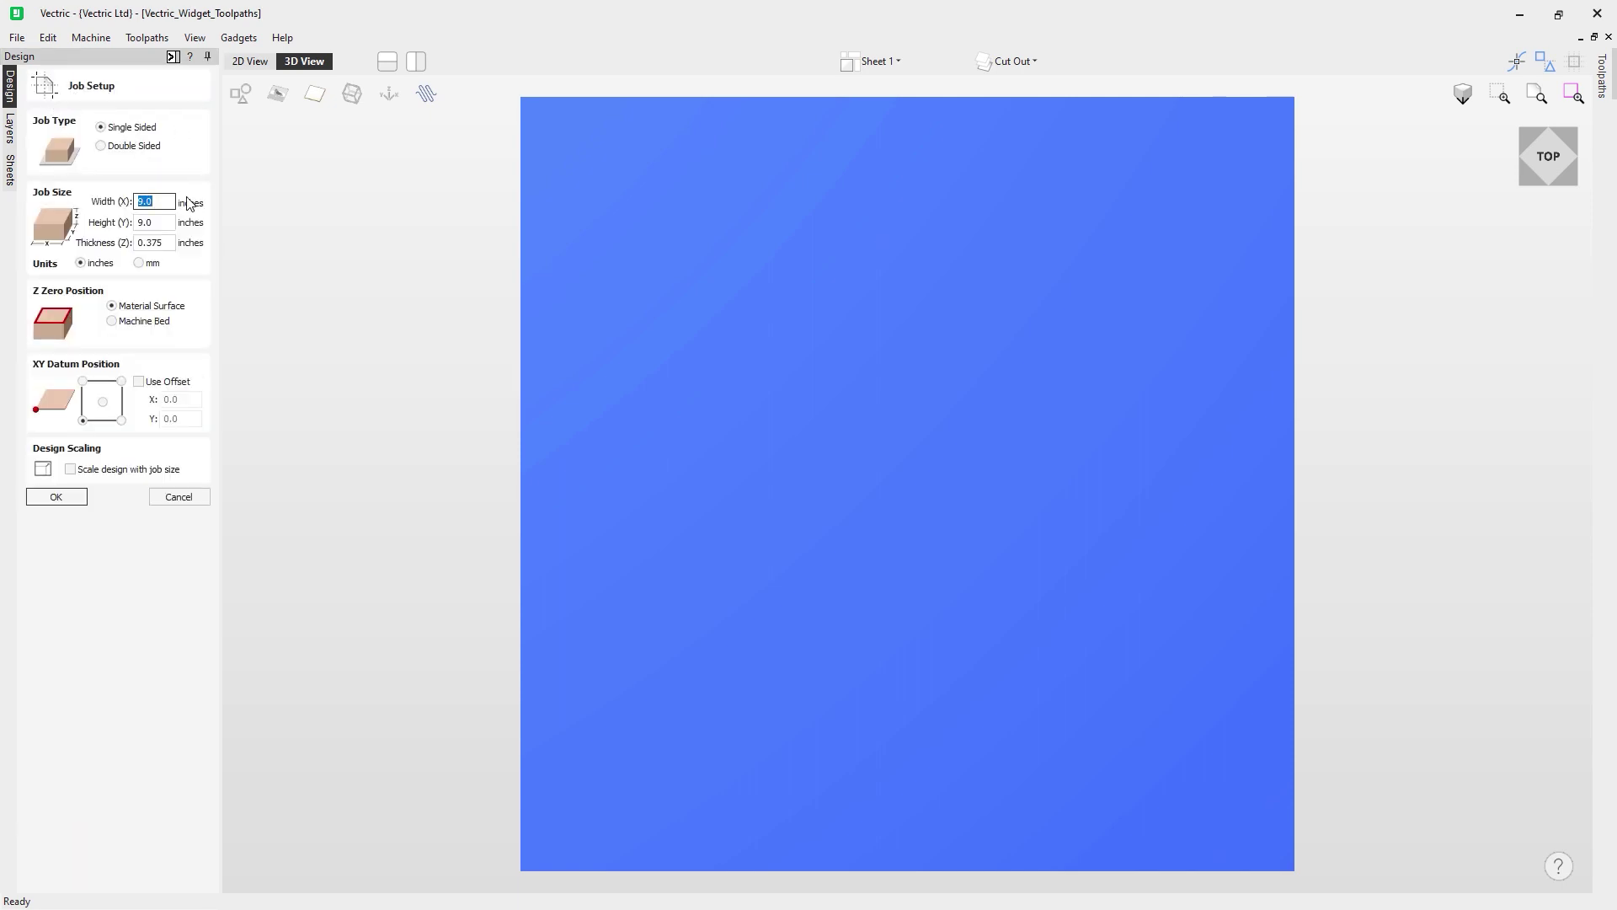
type("96")
key("Tab")
type("48")
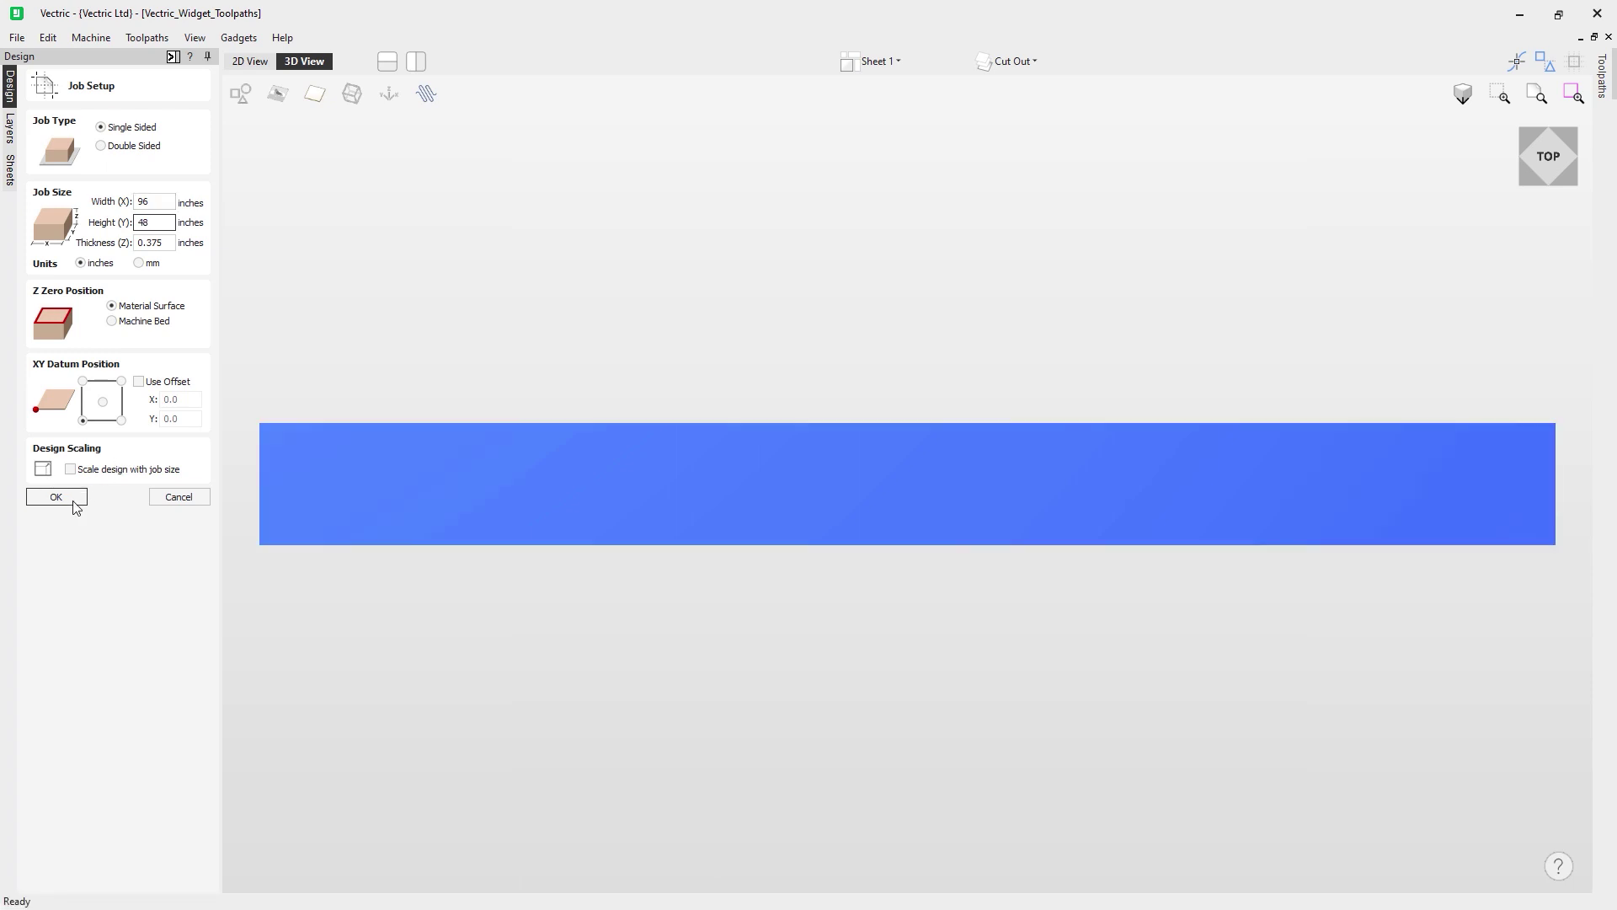
left_click(80, 503)
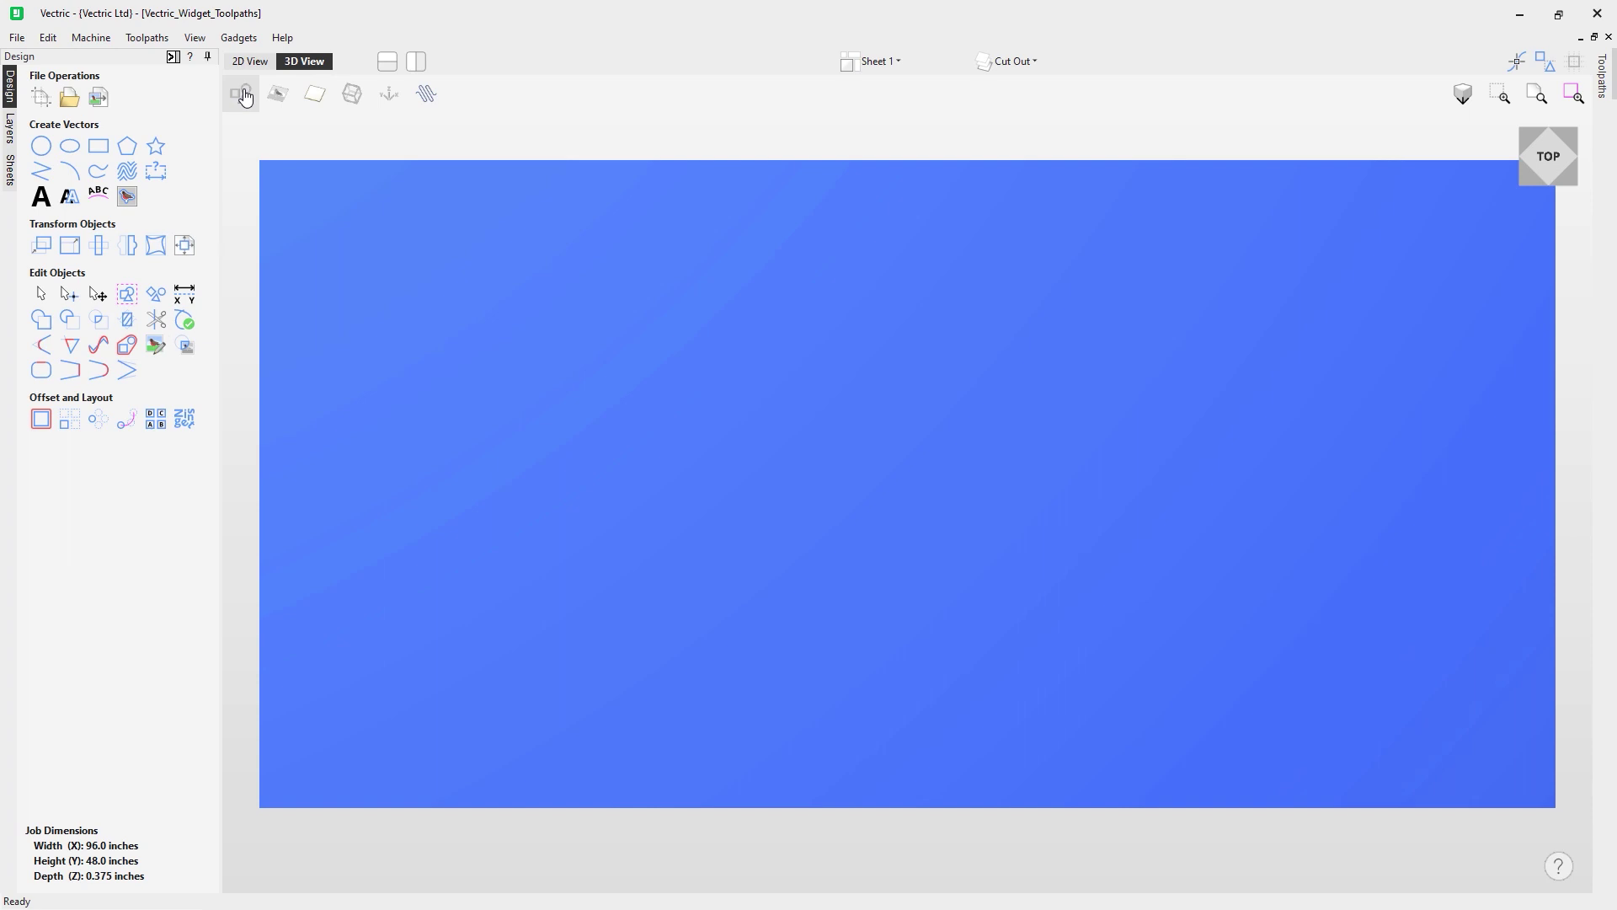
left_click(242, 94)
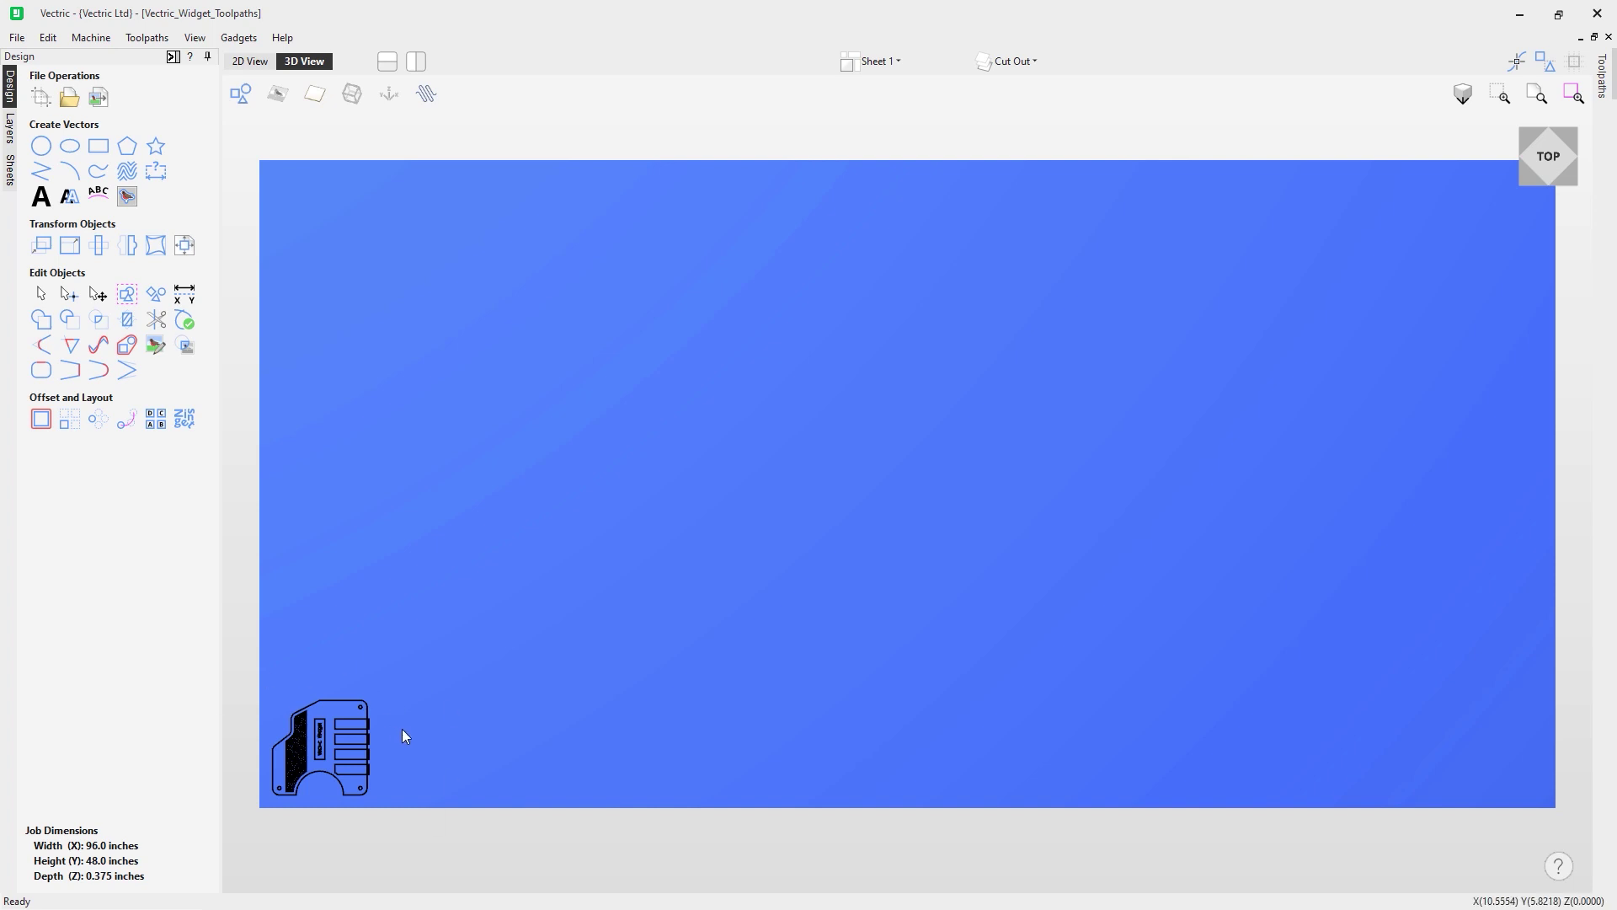
Start an array copy toolpath that includes all five widget toolpaths, and check the list of included toolpaths
left_click(172, 57)
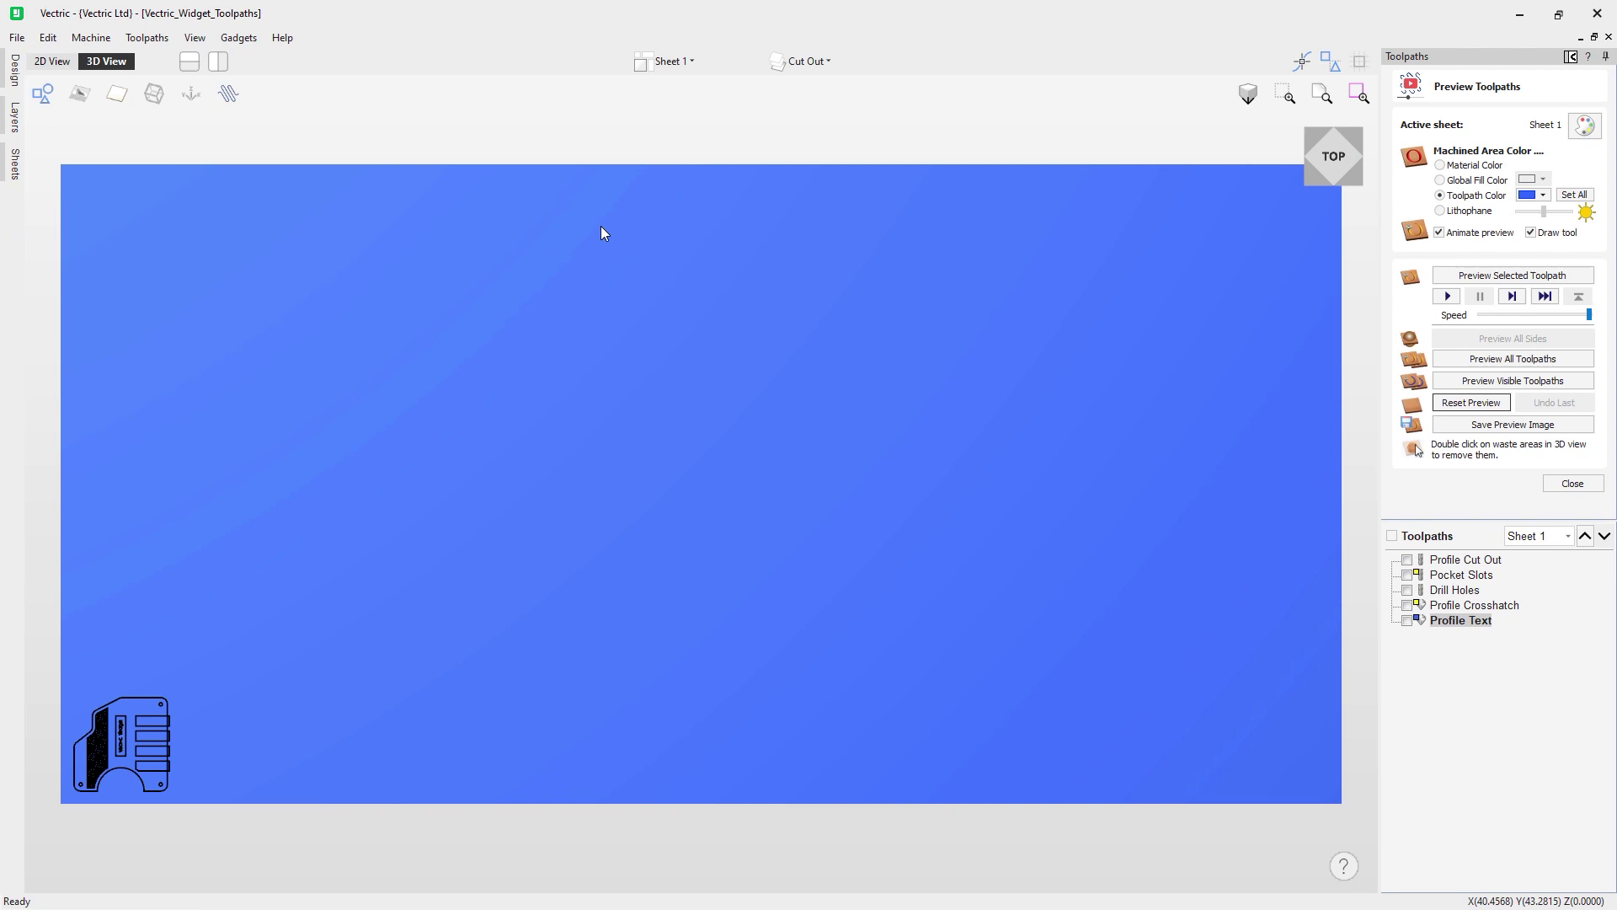
left_click(1573, 483)
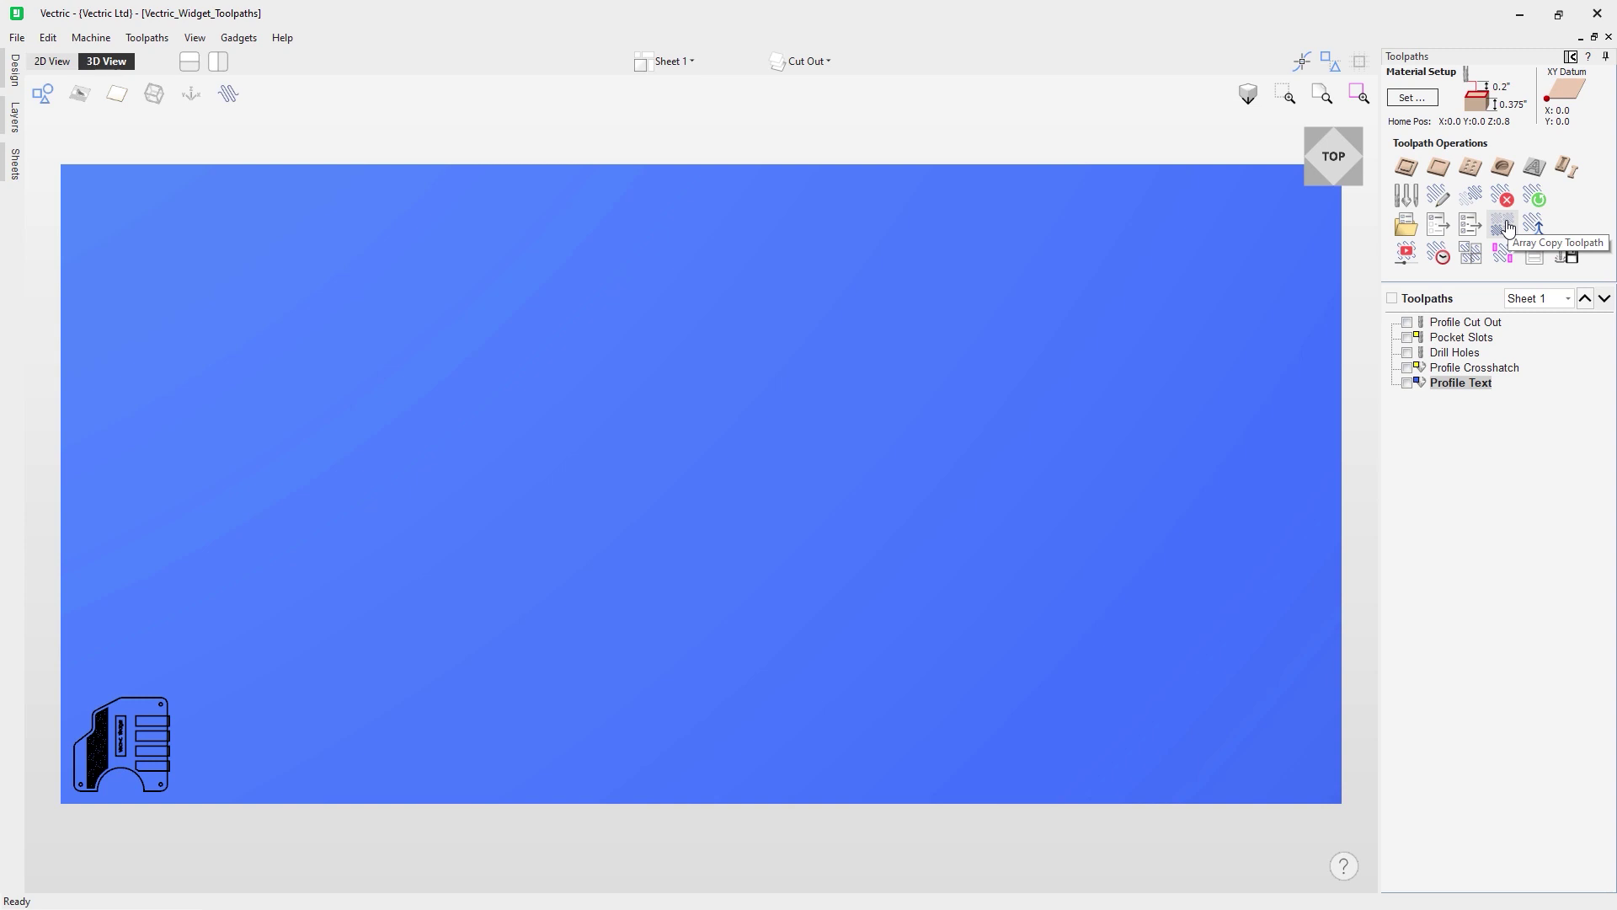
left_click(1507, 228)
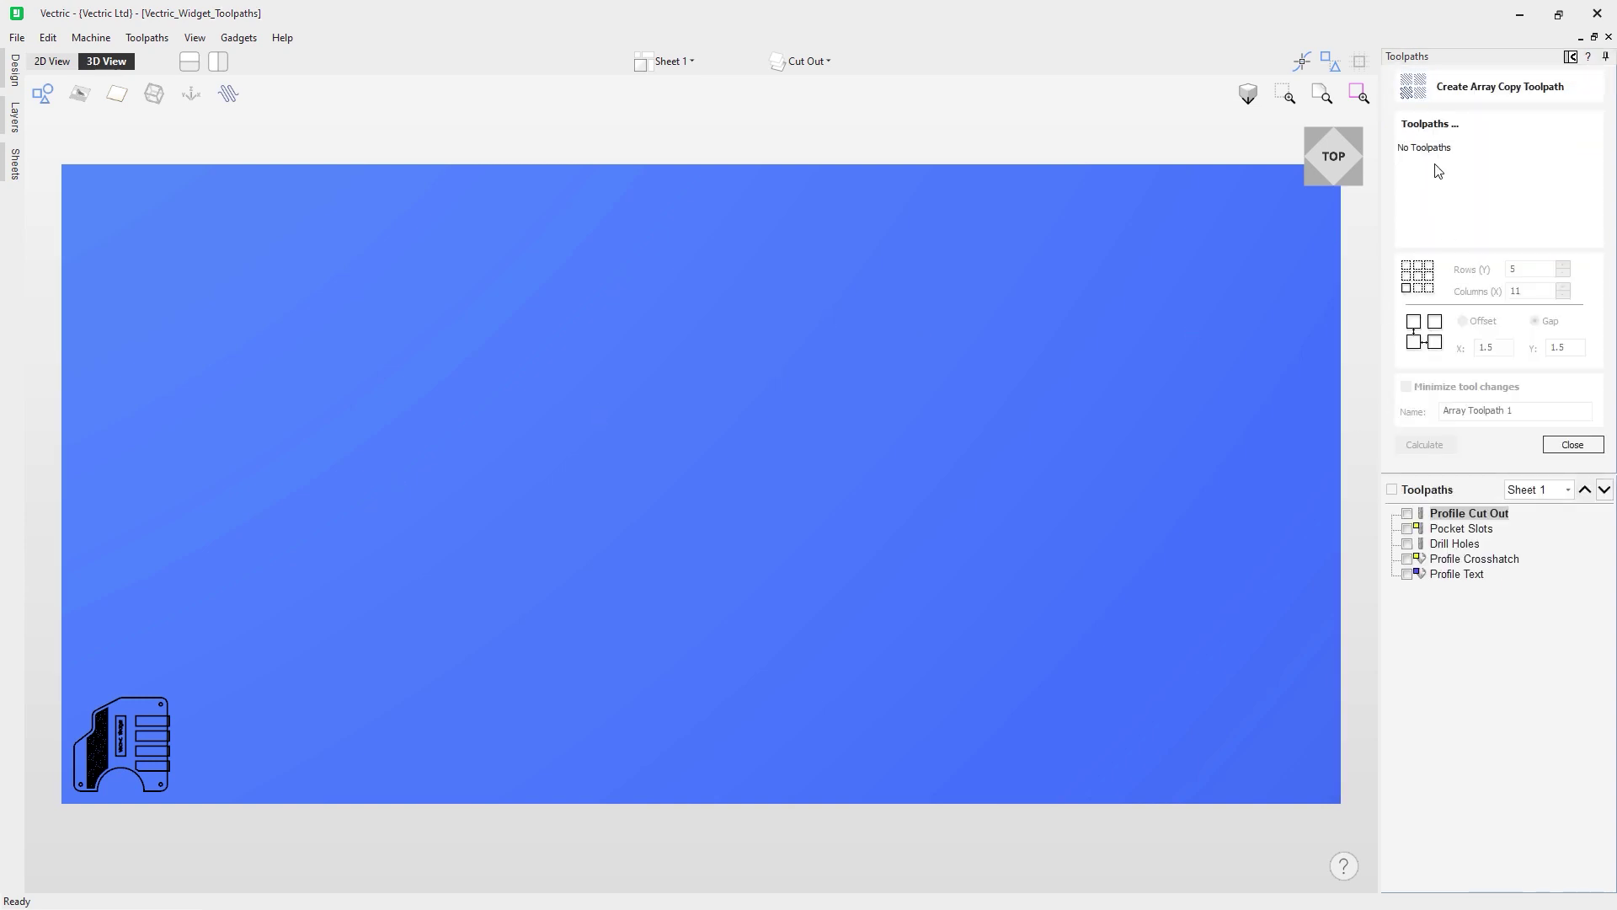
left_click(1392, 491)
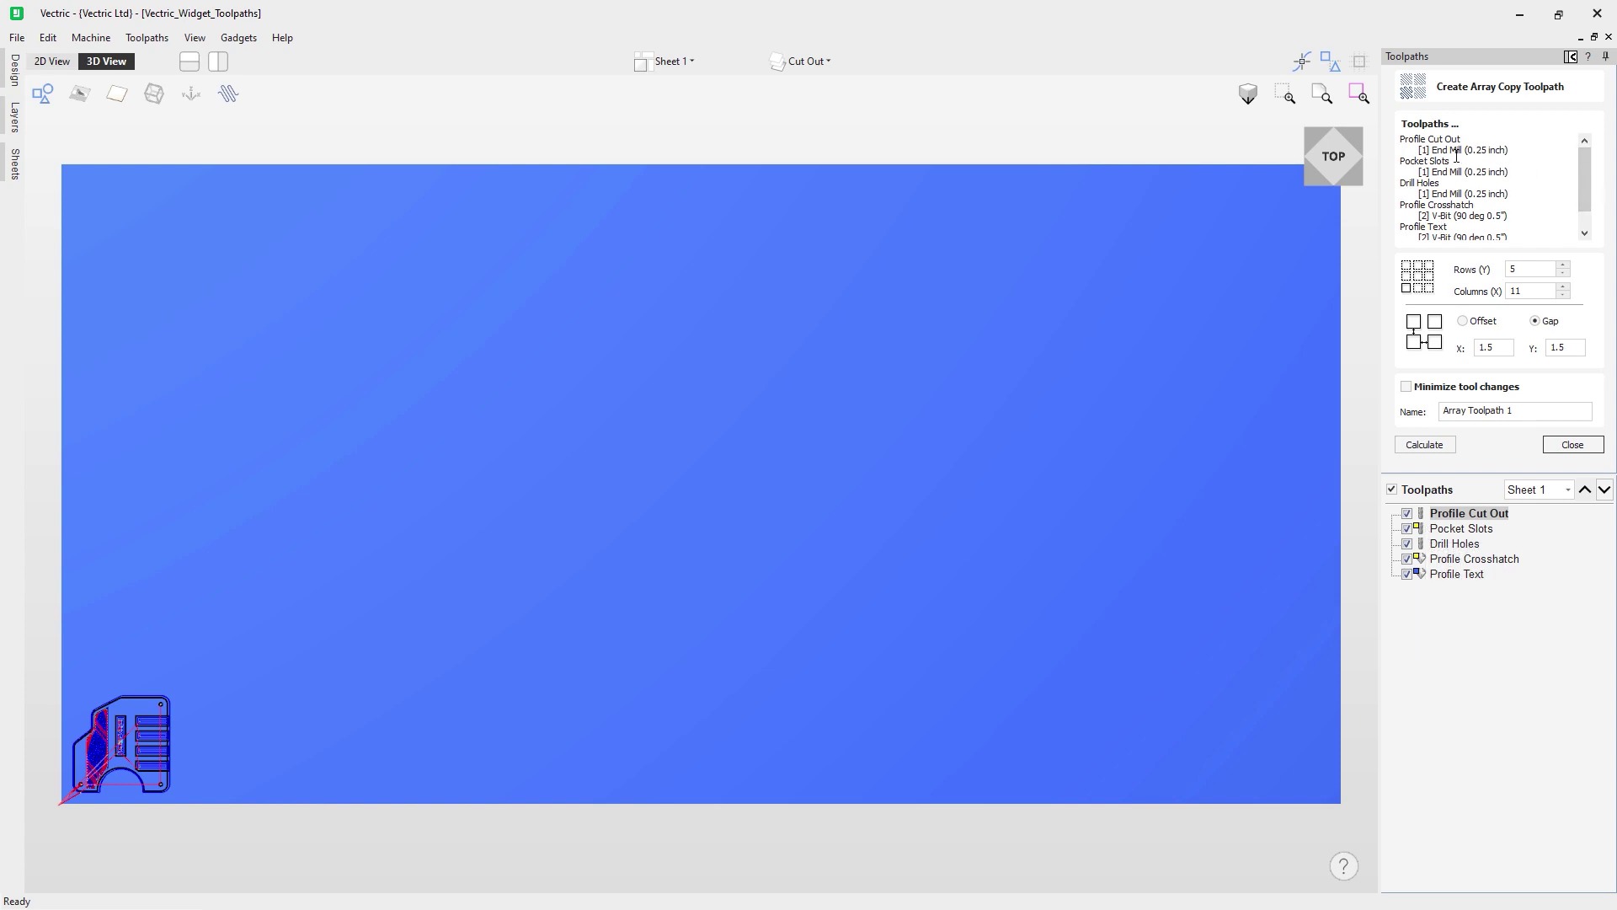
left_click_drag(1584, 177, 1587, 192)
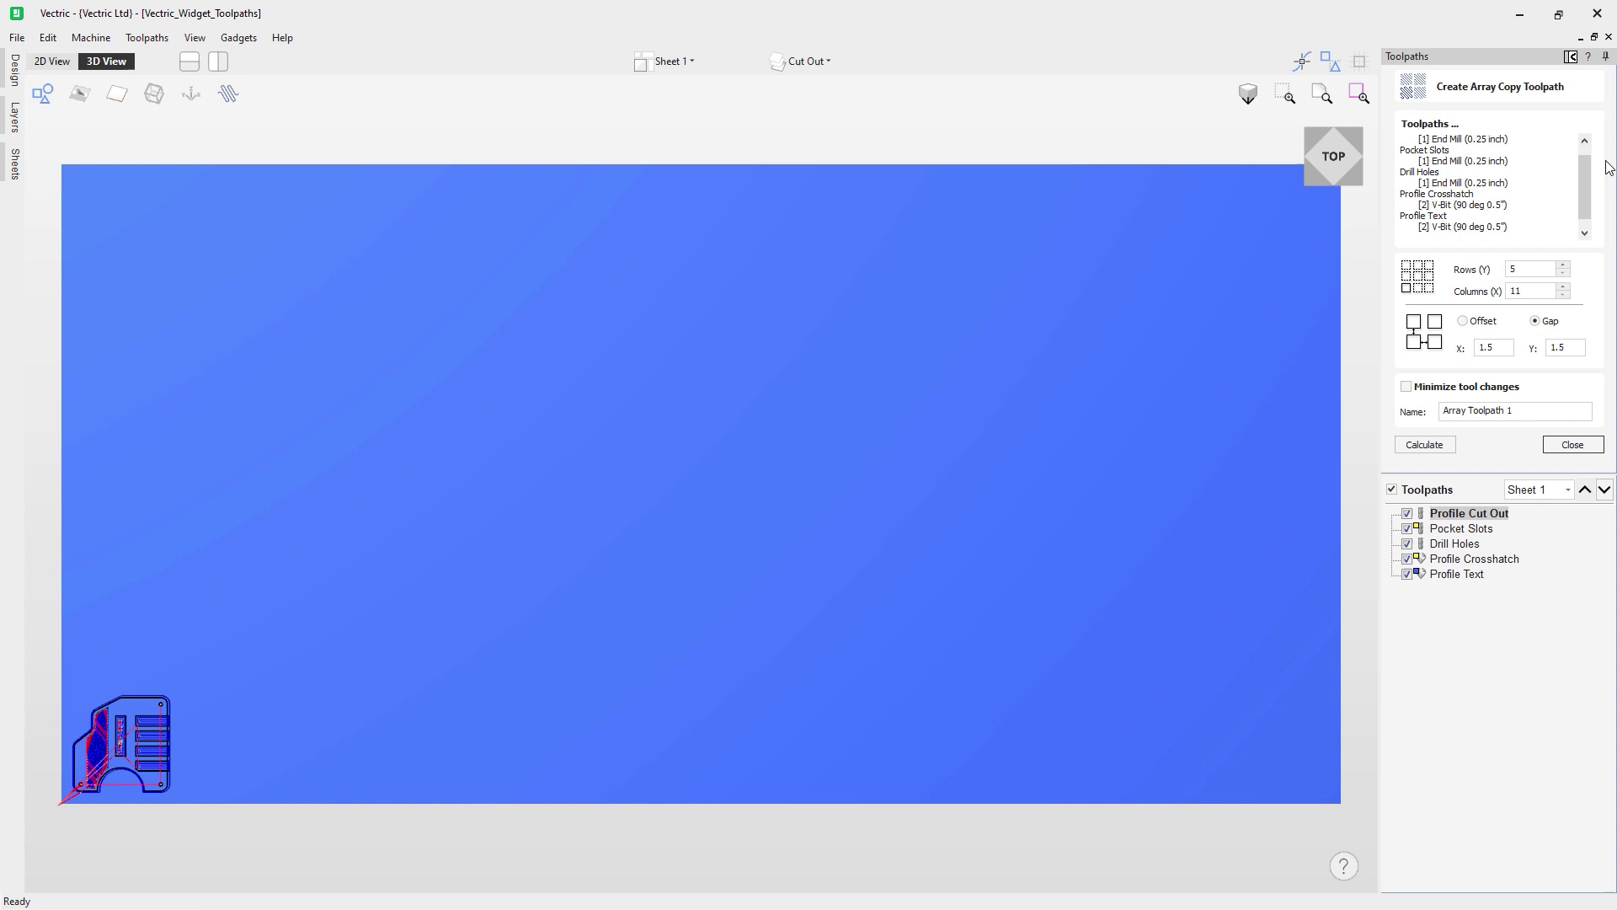
mouse_move(1590, 194)
left_mouse_down()
mouse_move(1590, 179)
mouse_move(1590, 200)
left_mouse_up()
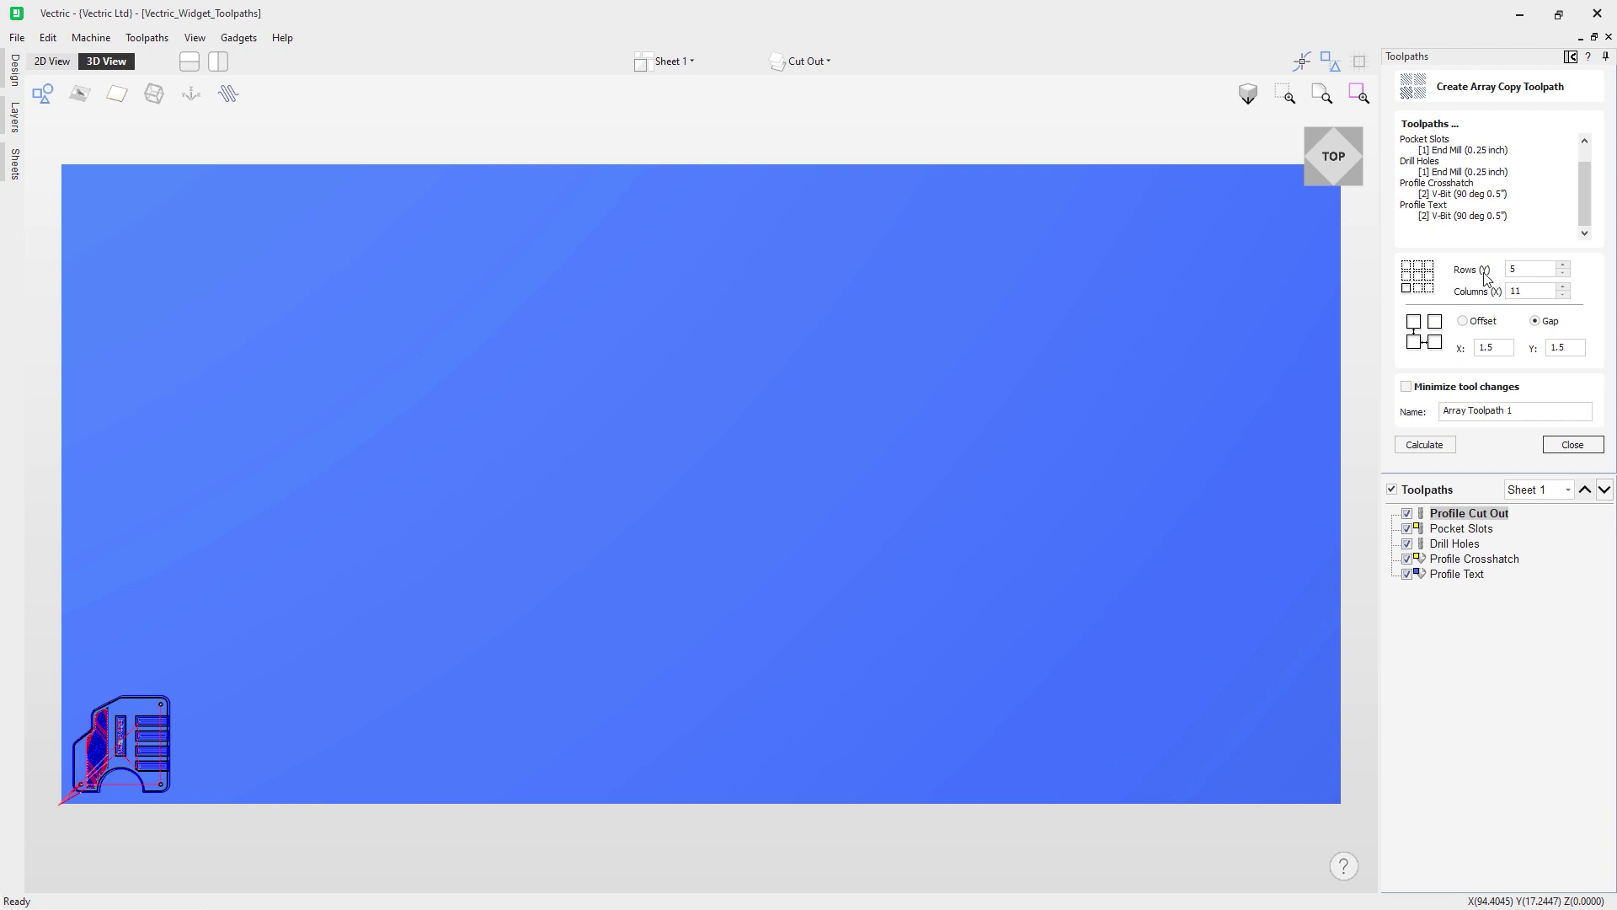
Calculate the array toolpath with 5 rows, 11 columns and 1.5-inch gaps in X and Y, and preview all toolpaths
left_click(1513, 272)
left_click(1527, 290)
left_click(1463, 320)
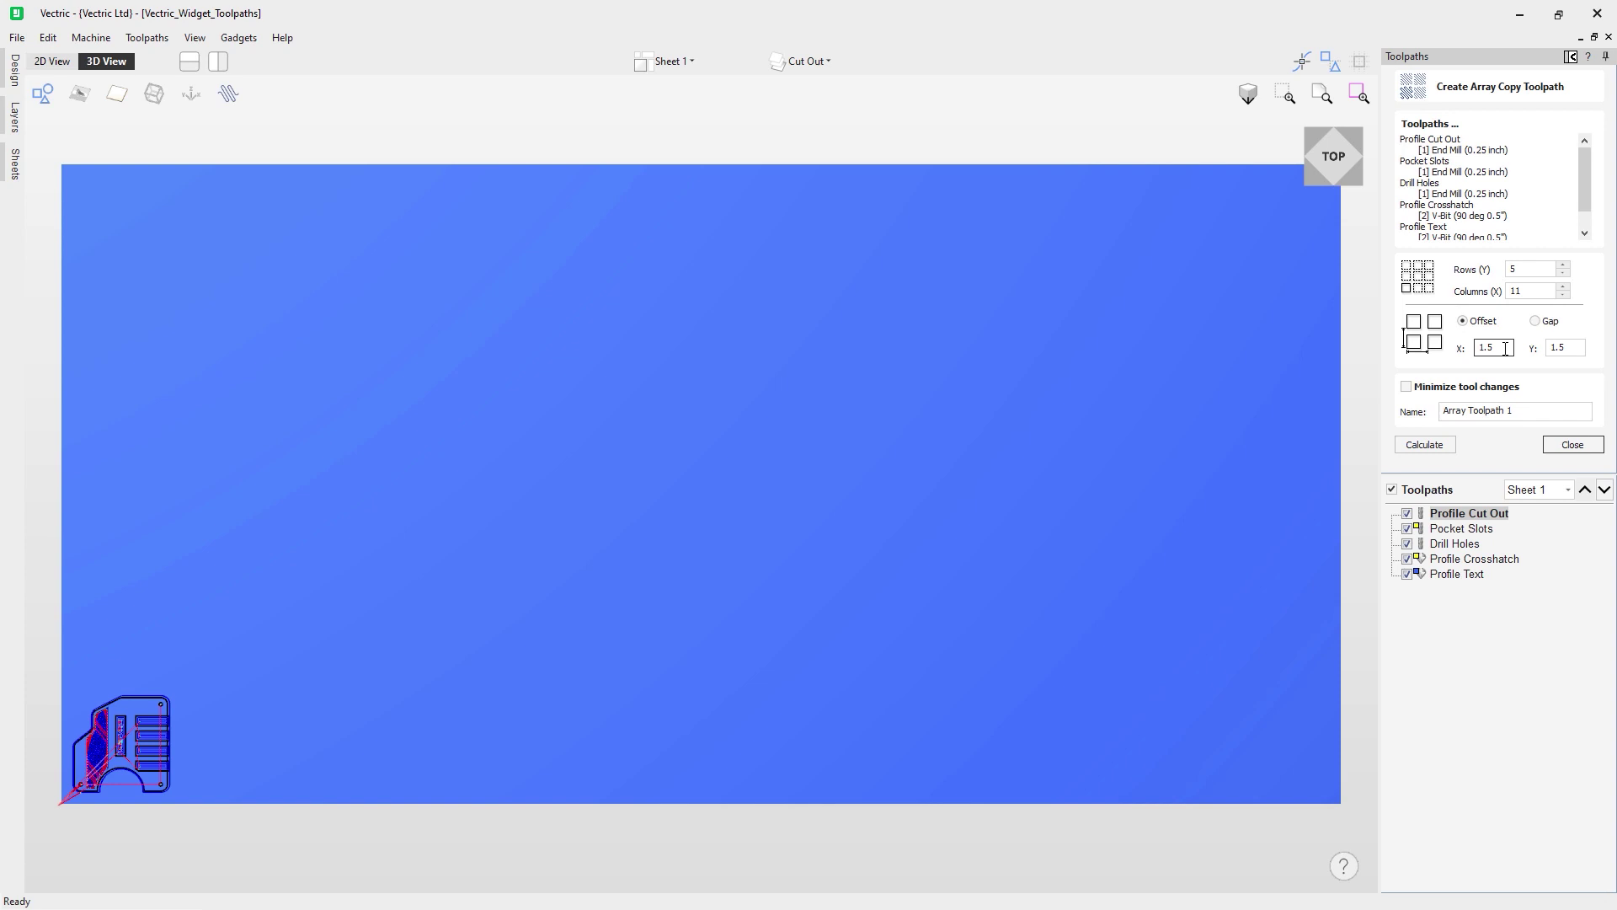
left_click(1535, 321)
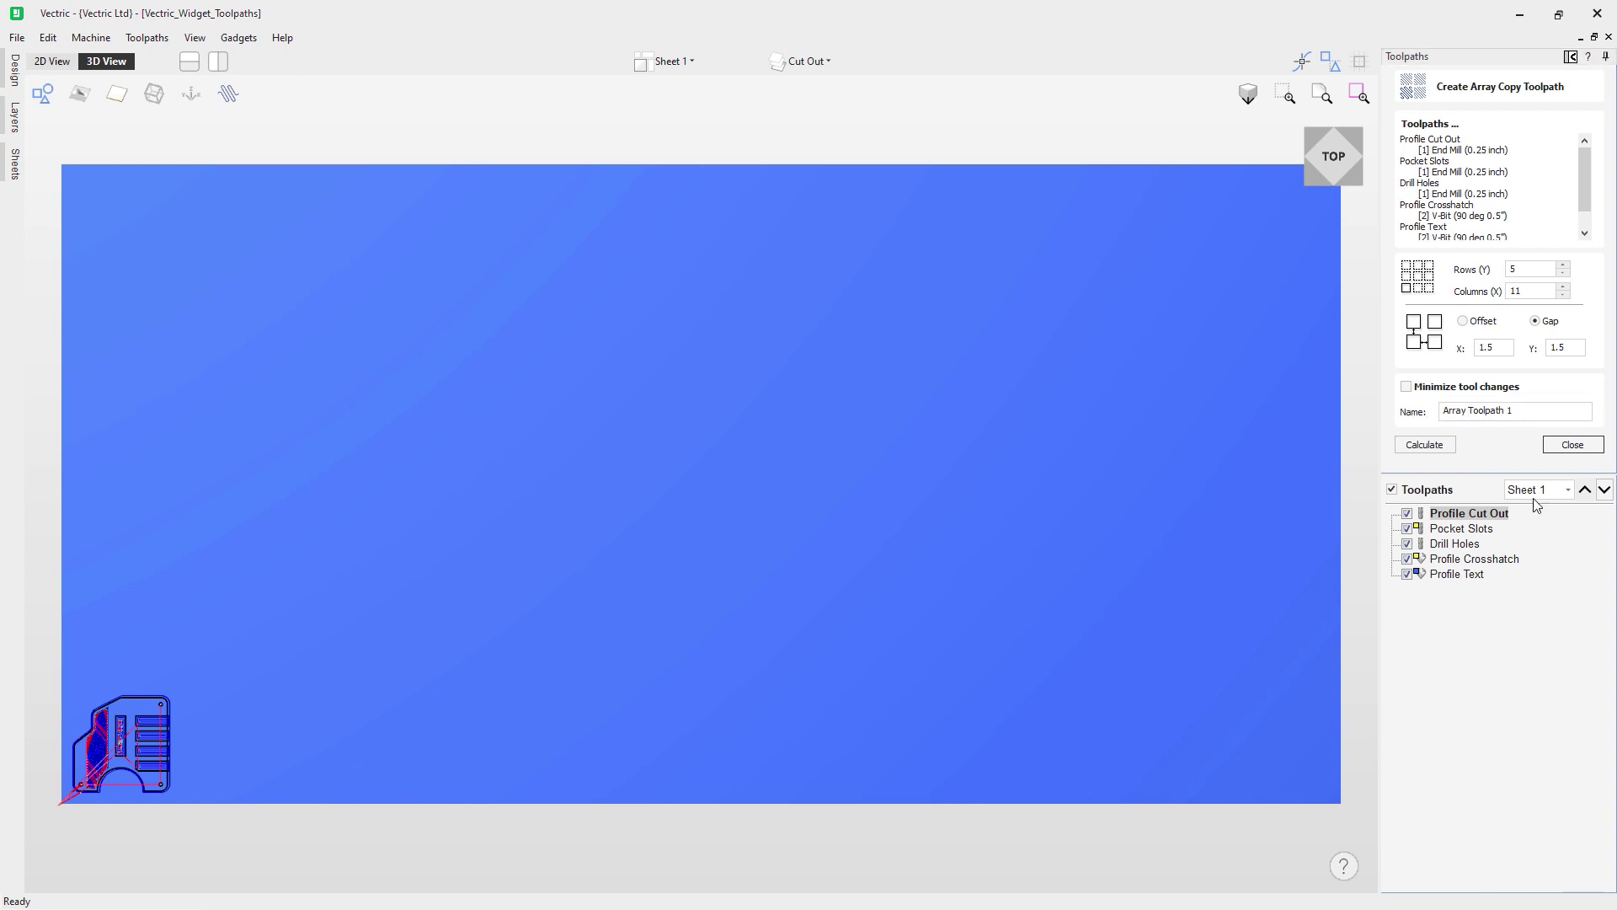
left_click(1541, 291)
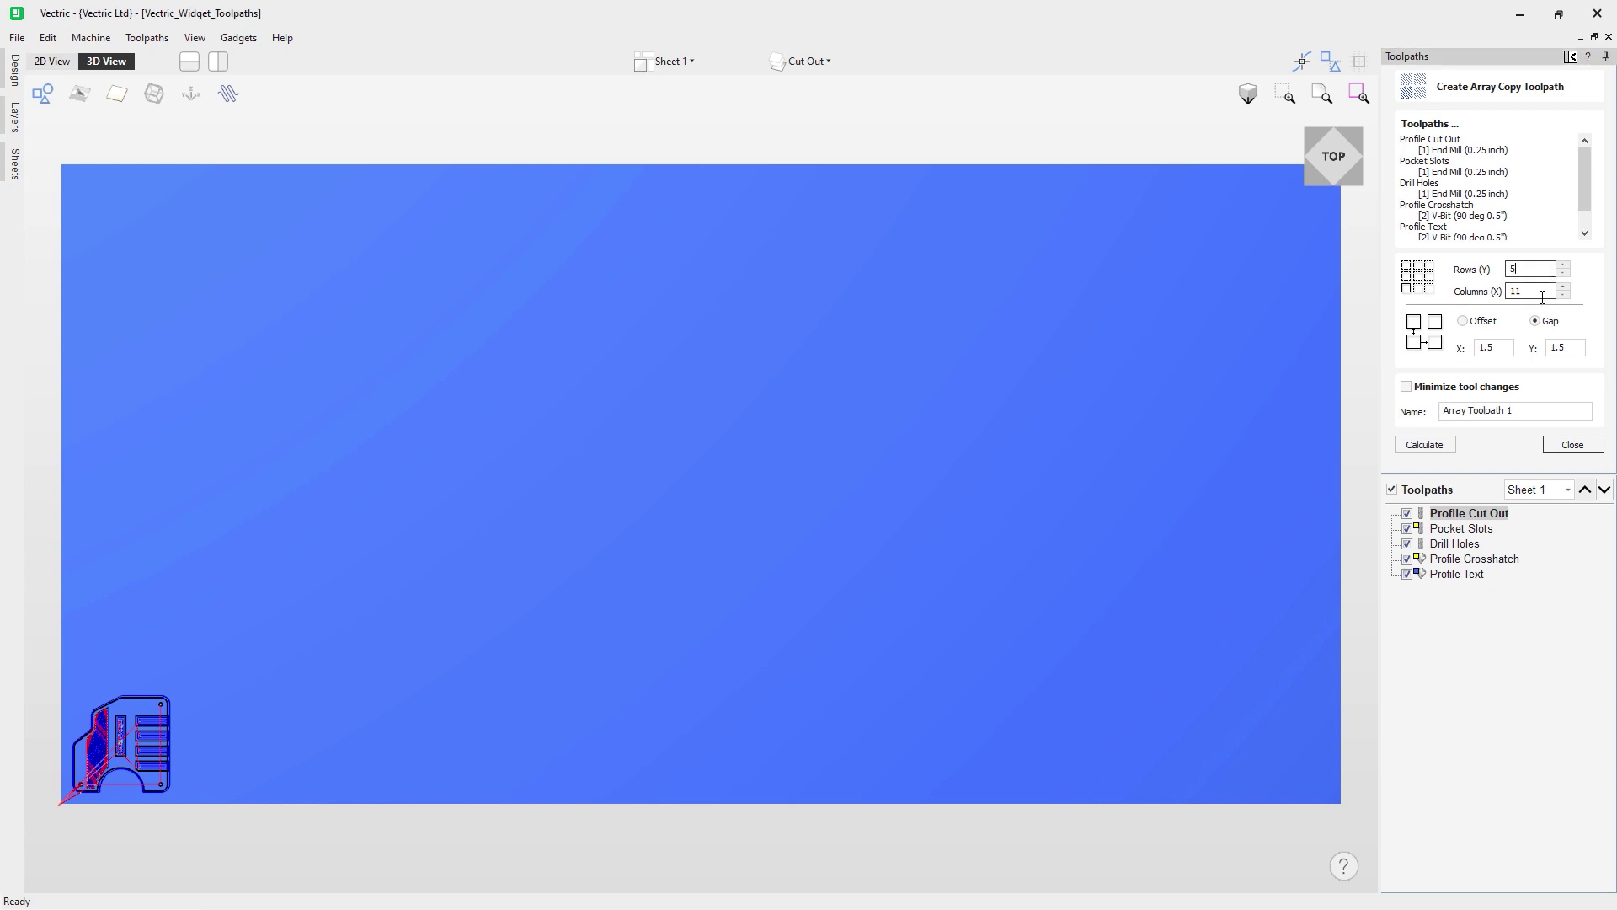
left_click(1502, 348)
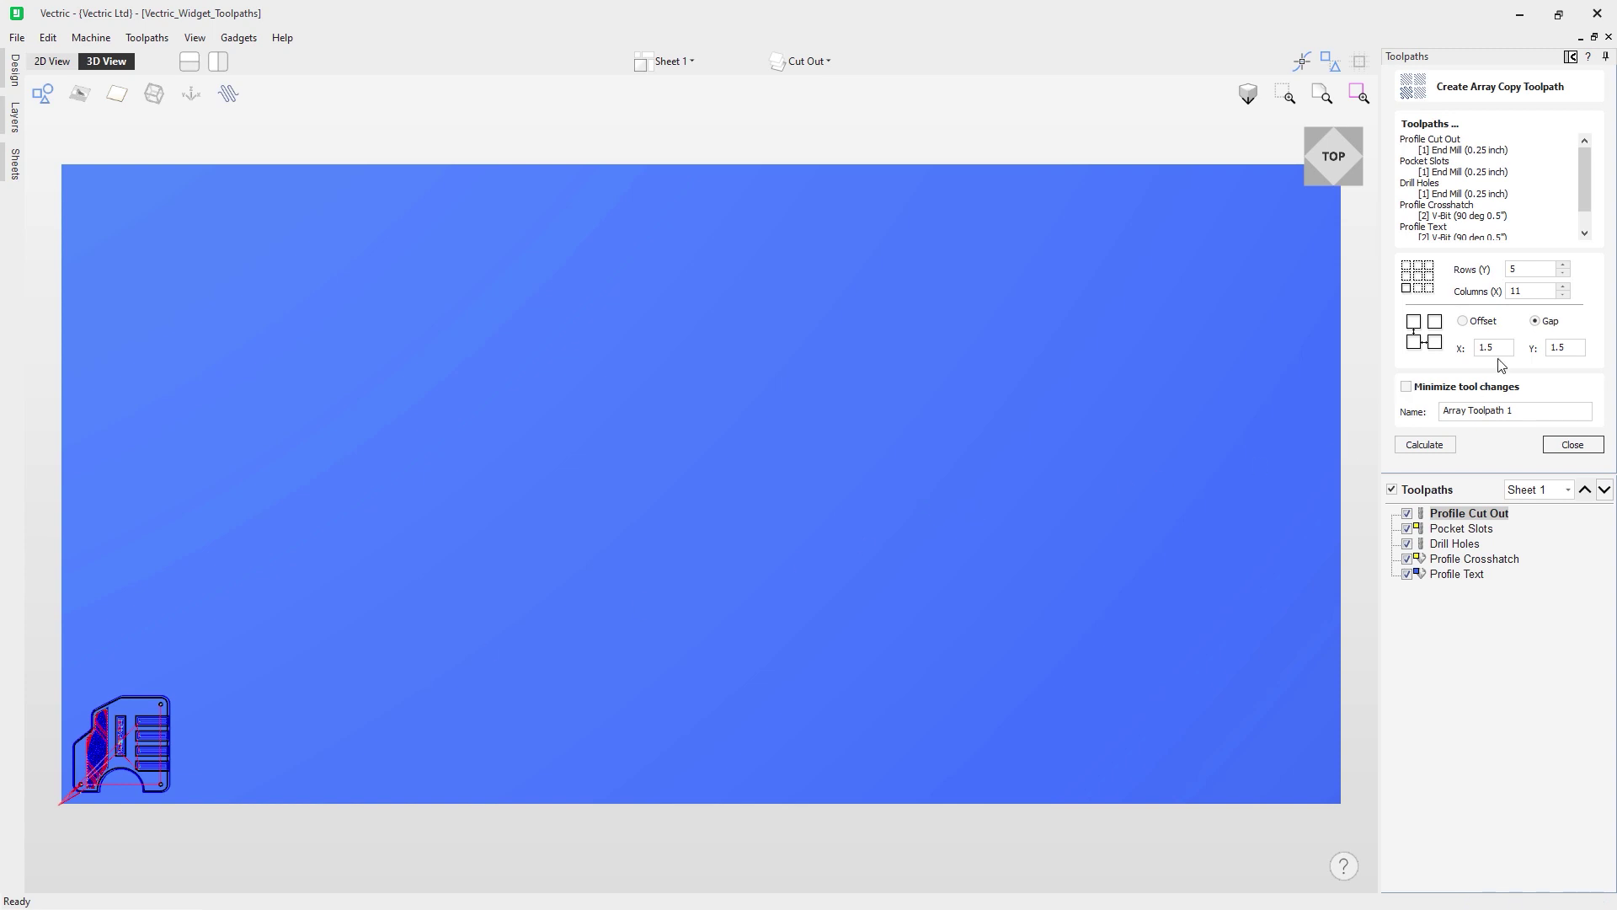
left_click(1565, 348)
left_click(1424, 445)
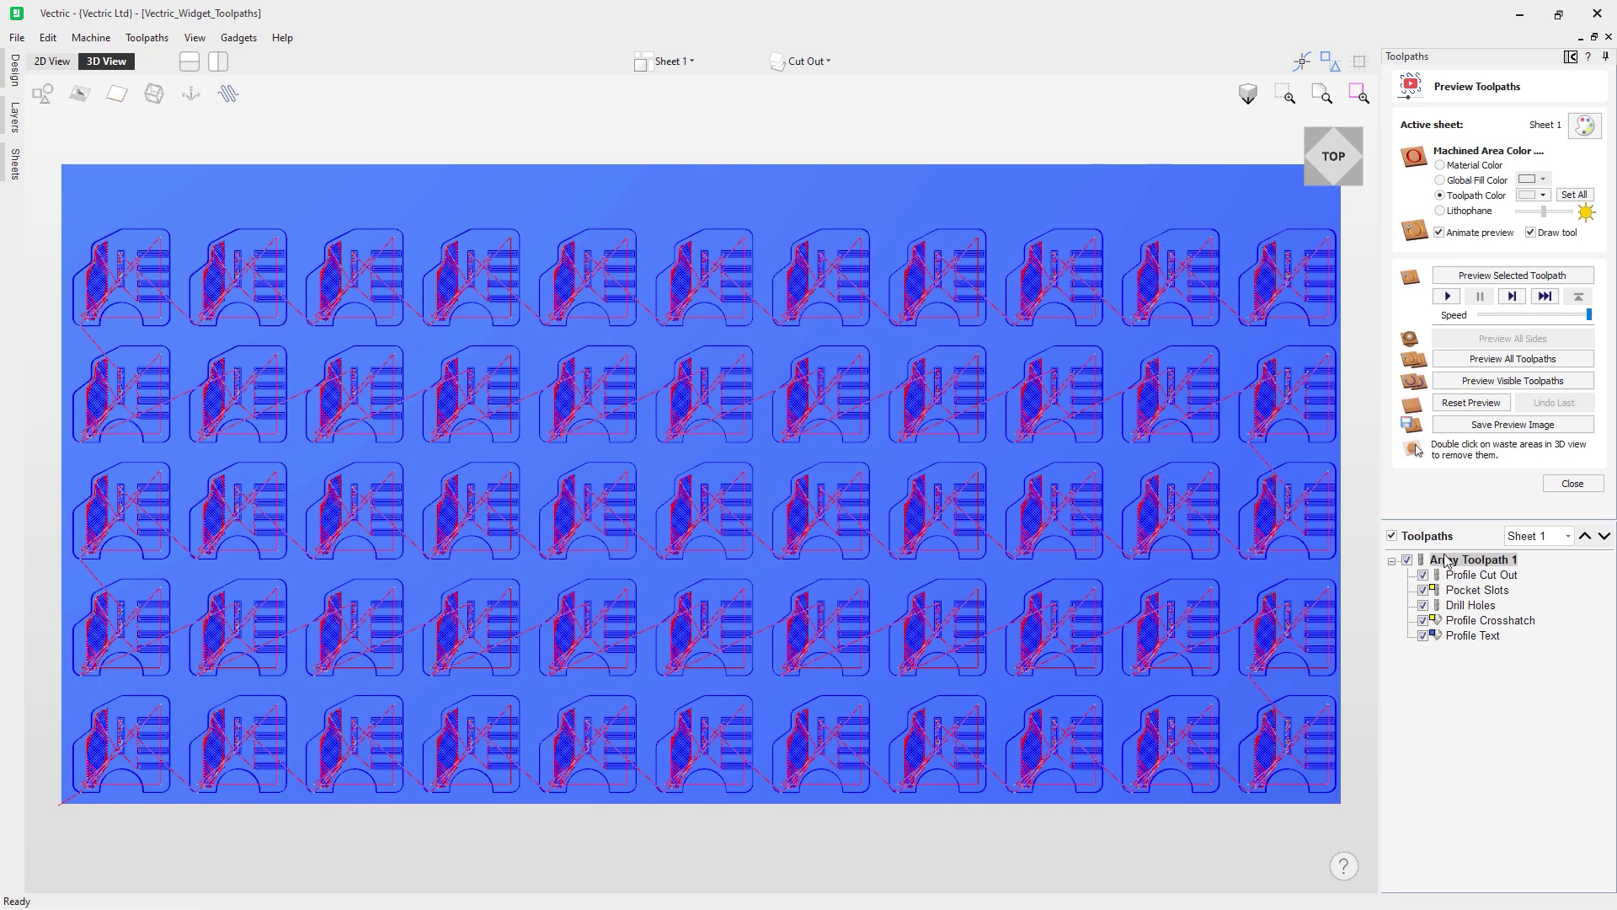
left_click(1526, 360)
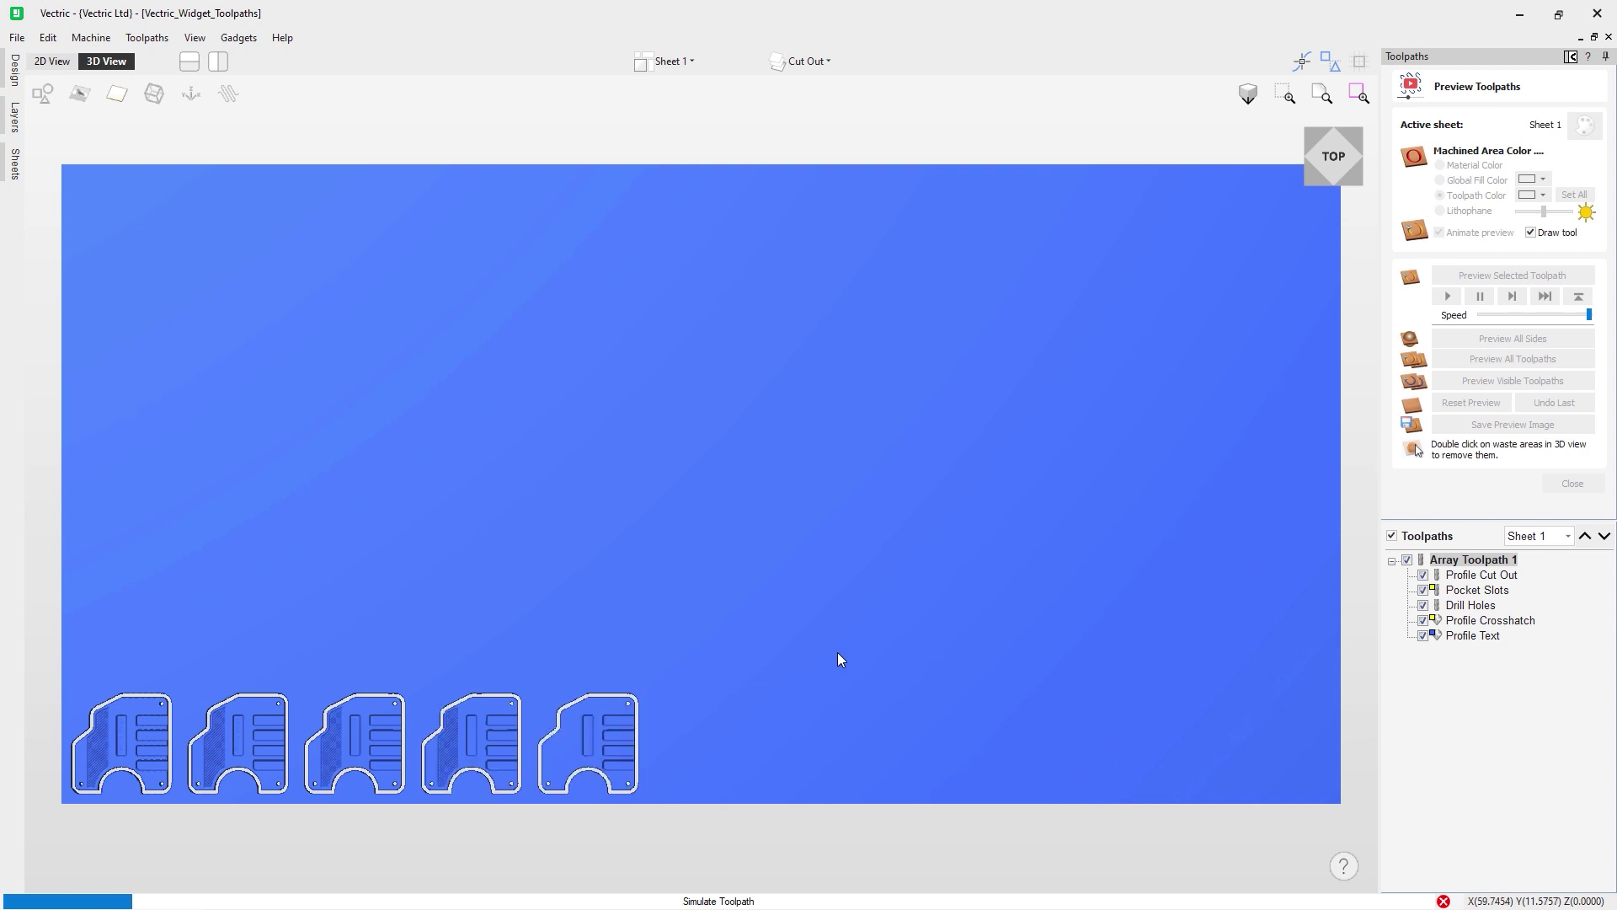
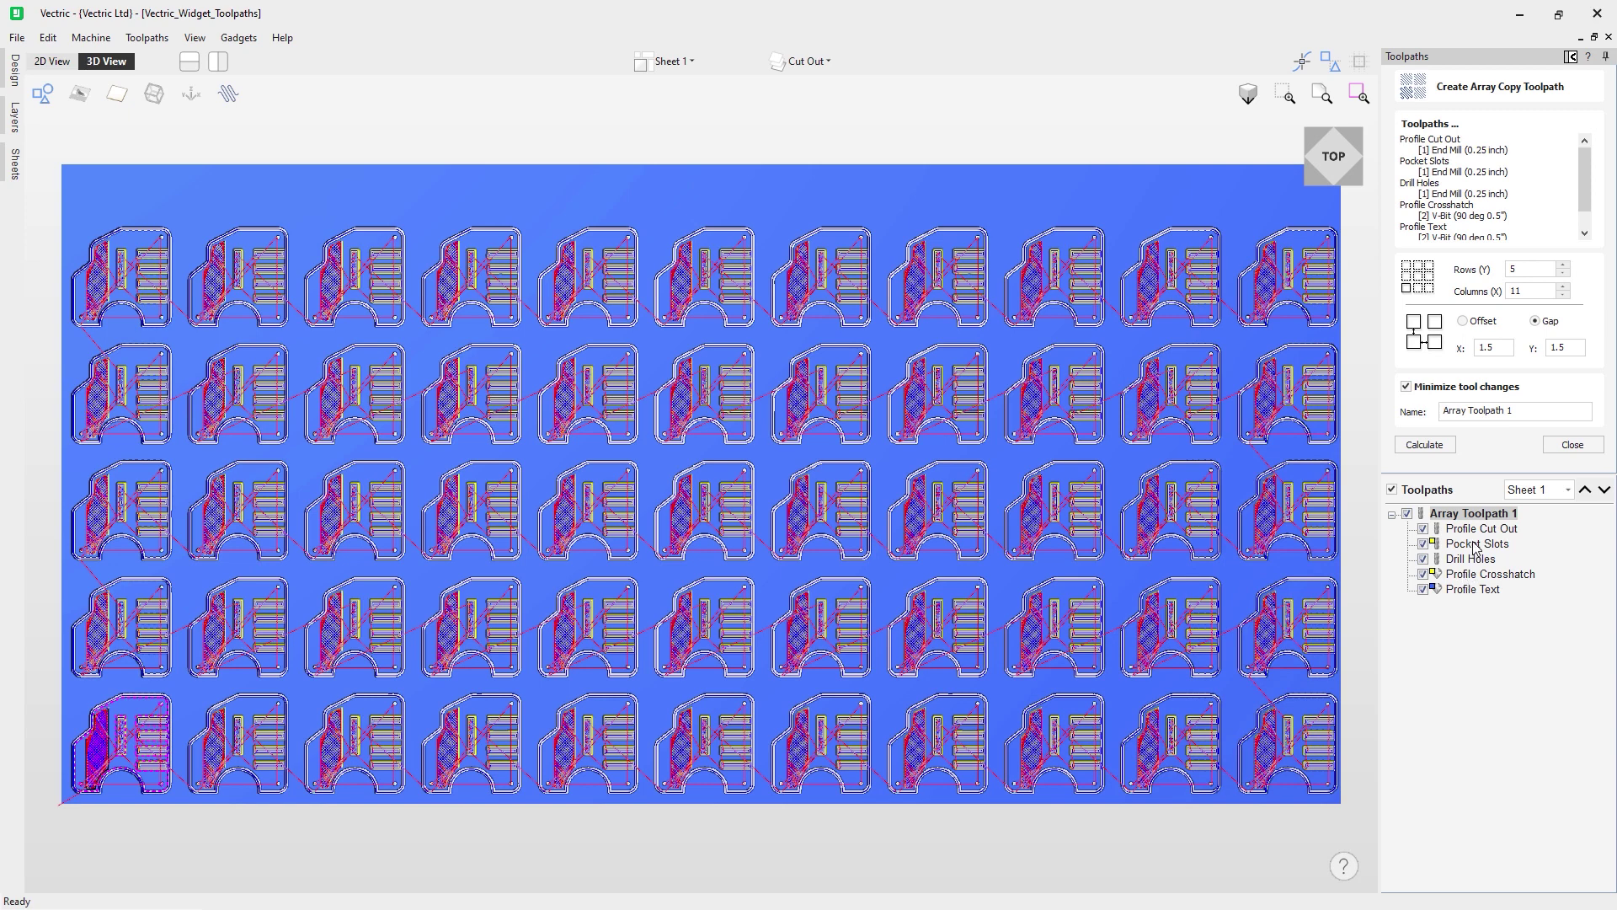
Recalculate the 5-row, 11-column array toolpath with tool changes minimized, and reset the preview
mouse_move(1487, 566)
left_click(1424, 444)
left_click(1471, 403)
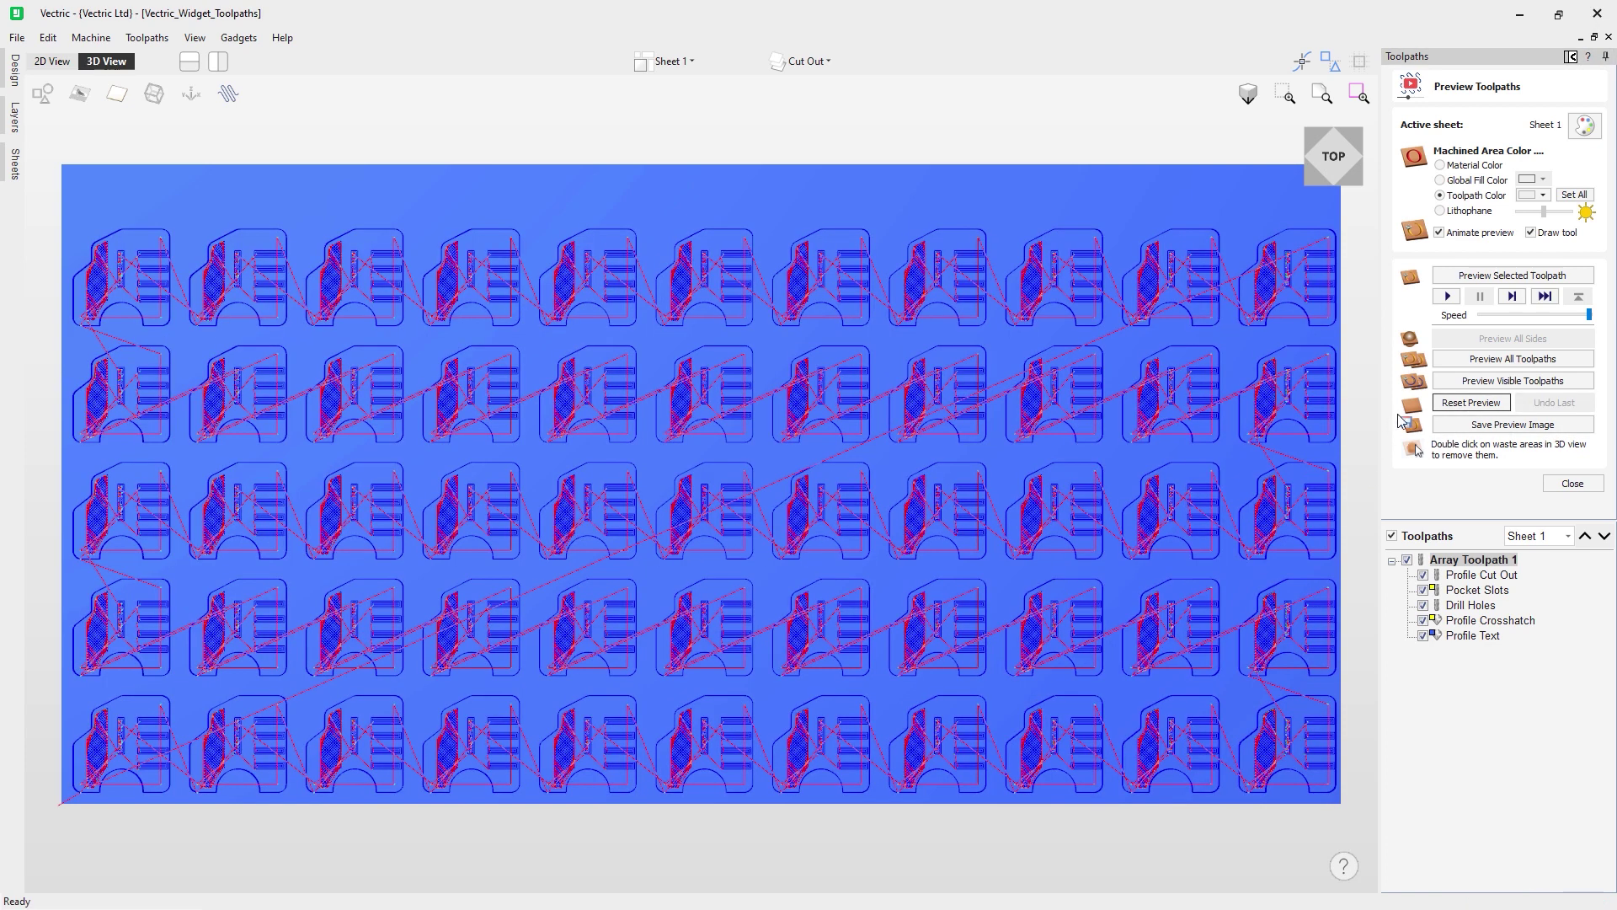
Preview all toolpaths at a reduced simulation speed, varying the speed to follow the machining order across the sheet
left_click_drag(1592, 318, 1566, 319)
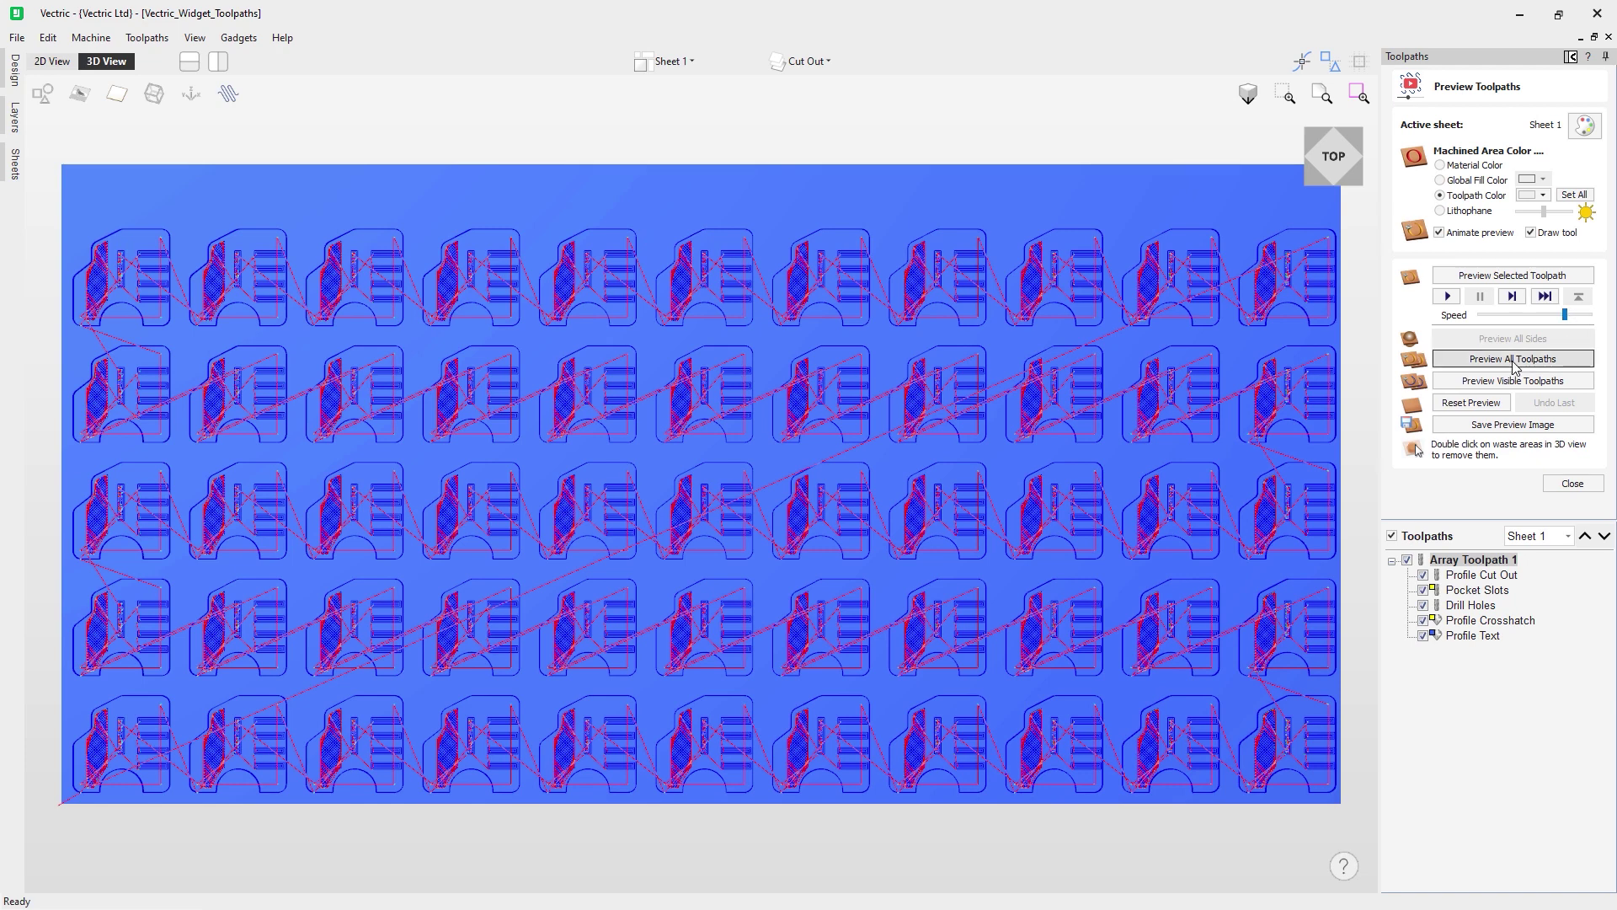
left_click(1513, 361)
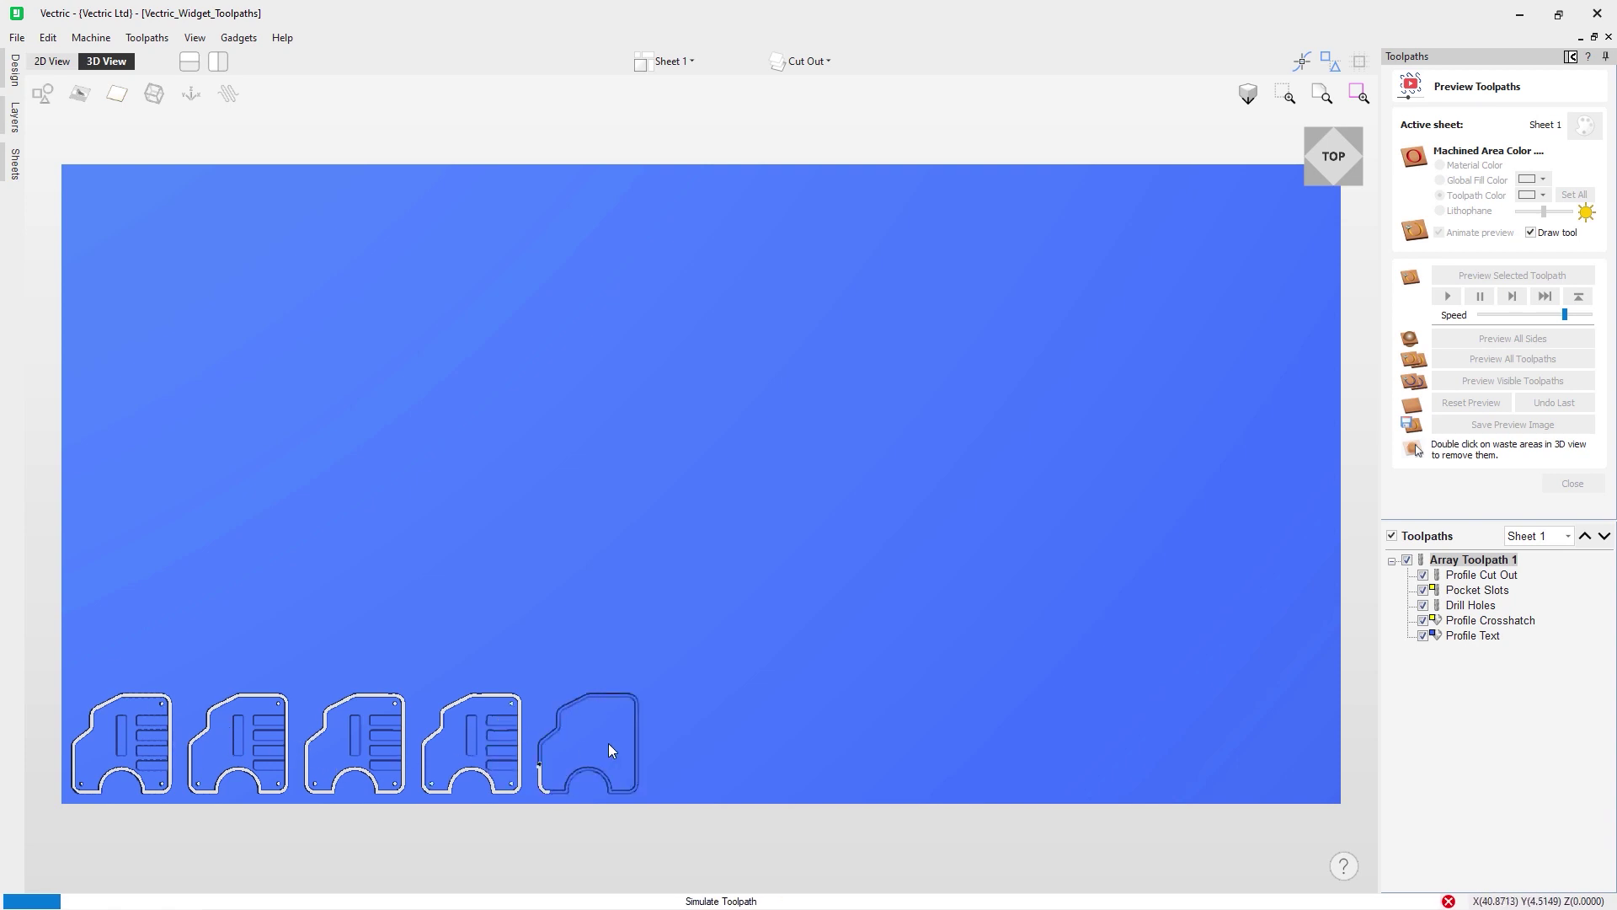
left_click_drag(1572, 318, 1588, 319)
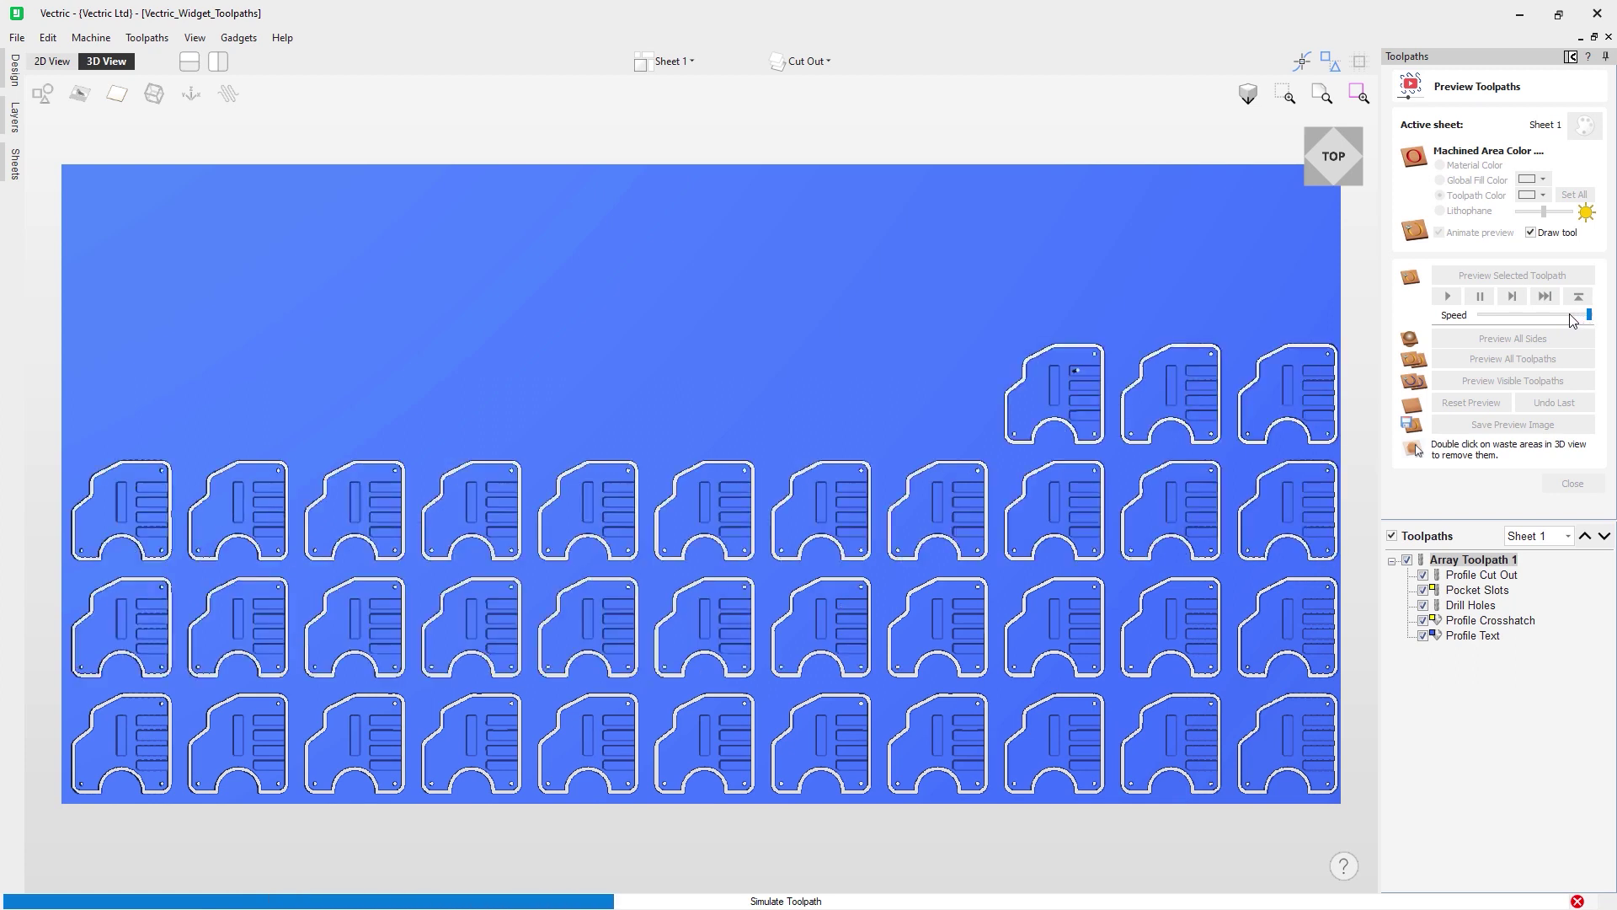
left_click(1572, 316)
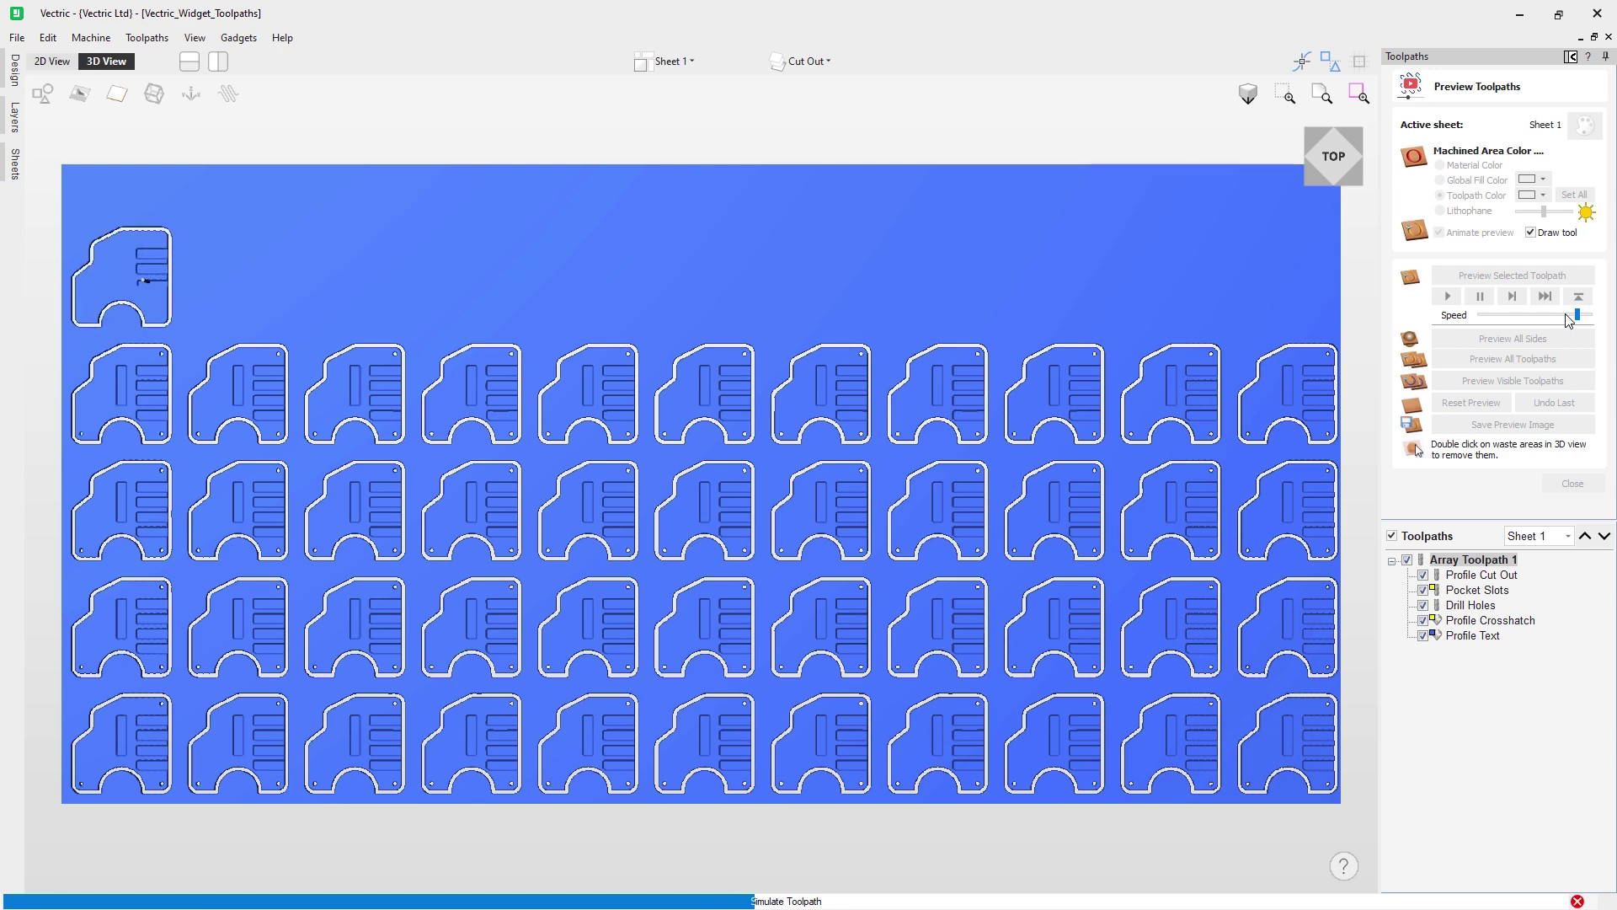
left_click(1582, 317)
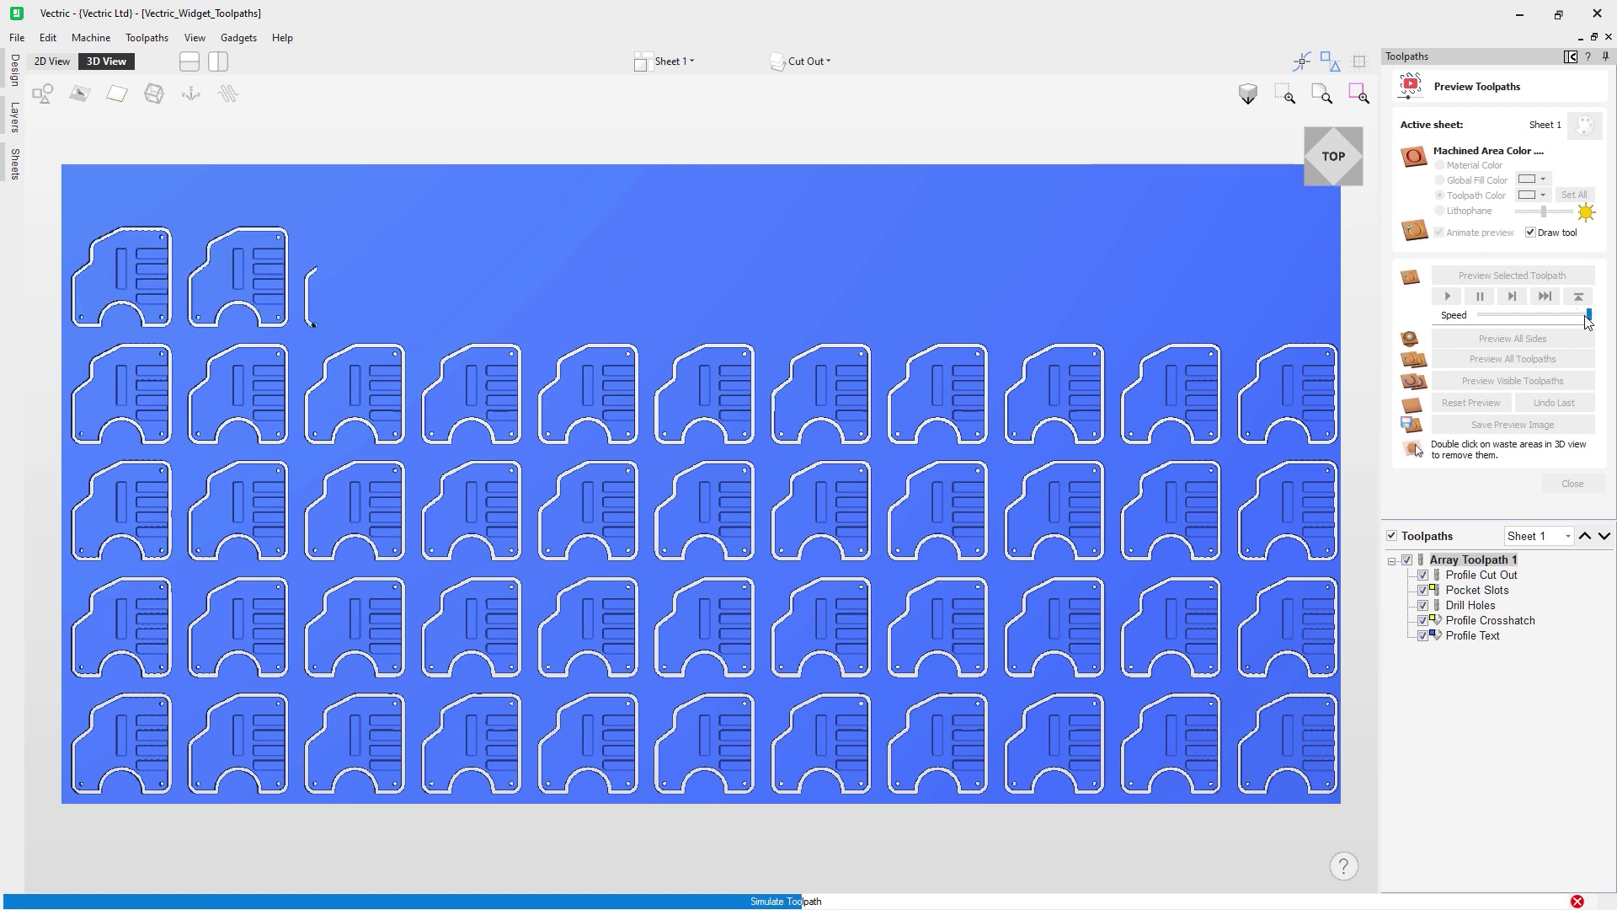
left_click(1582, 319)
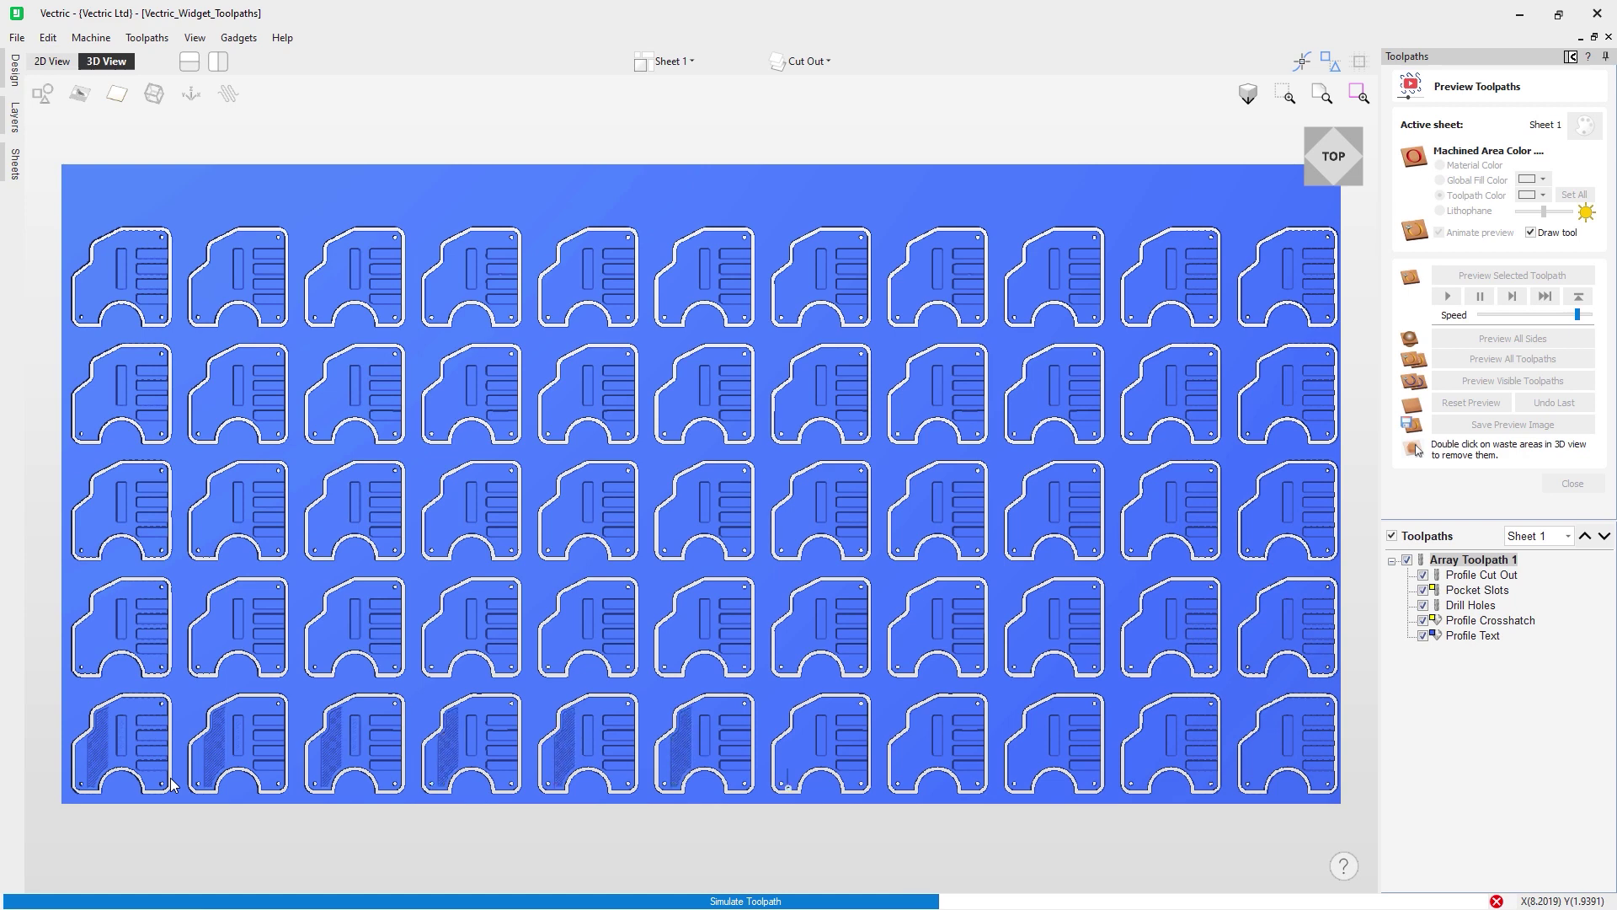
left_click_drag(1577, 314, 1589, 314)
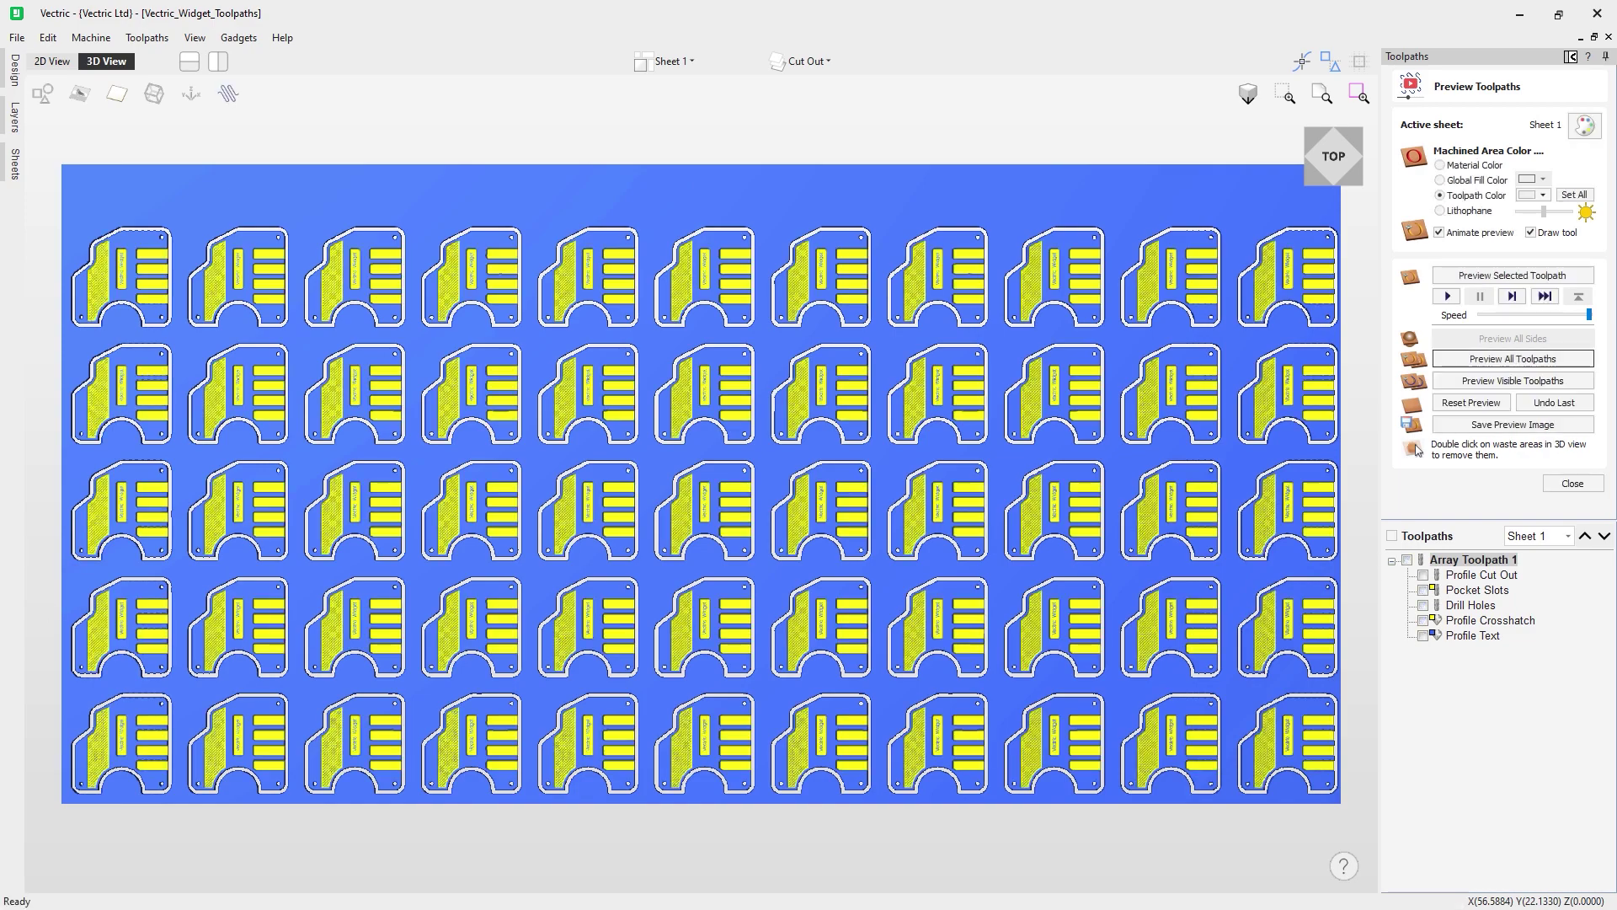
Examine the machined array from an angle and from above, and compare it with the single widget's vectors in the 2D view
left_click_drag(824, 684, 745, 571)
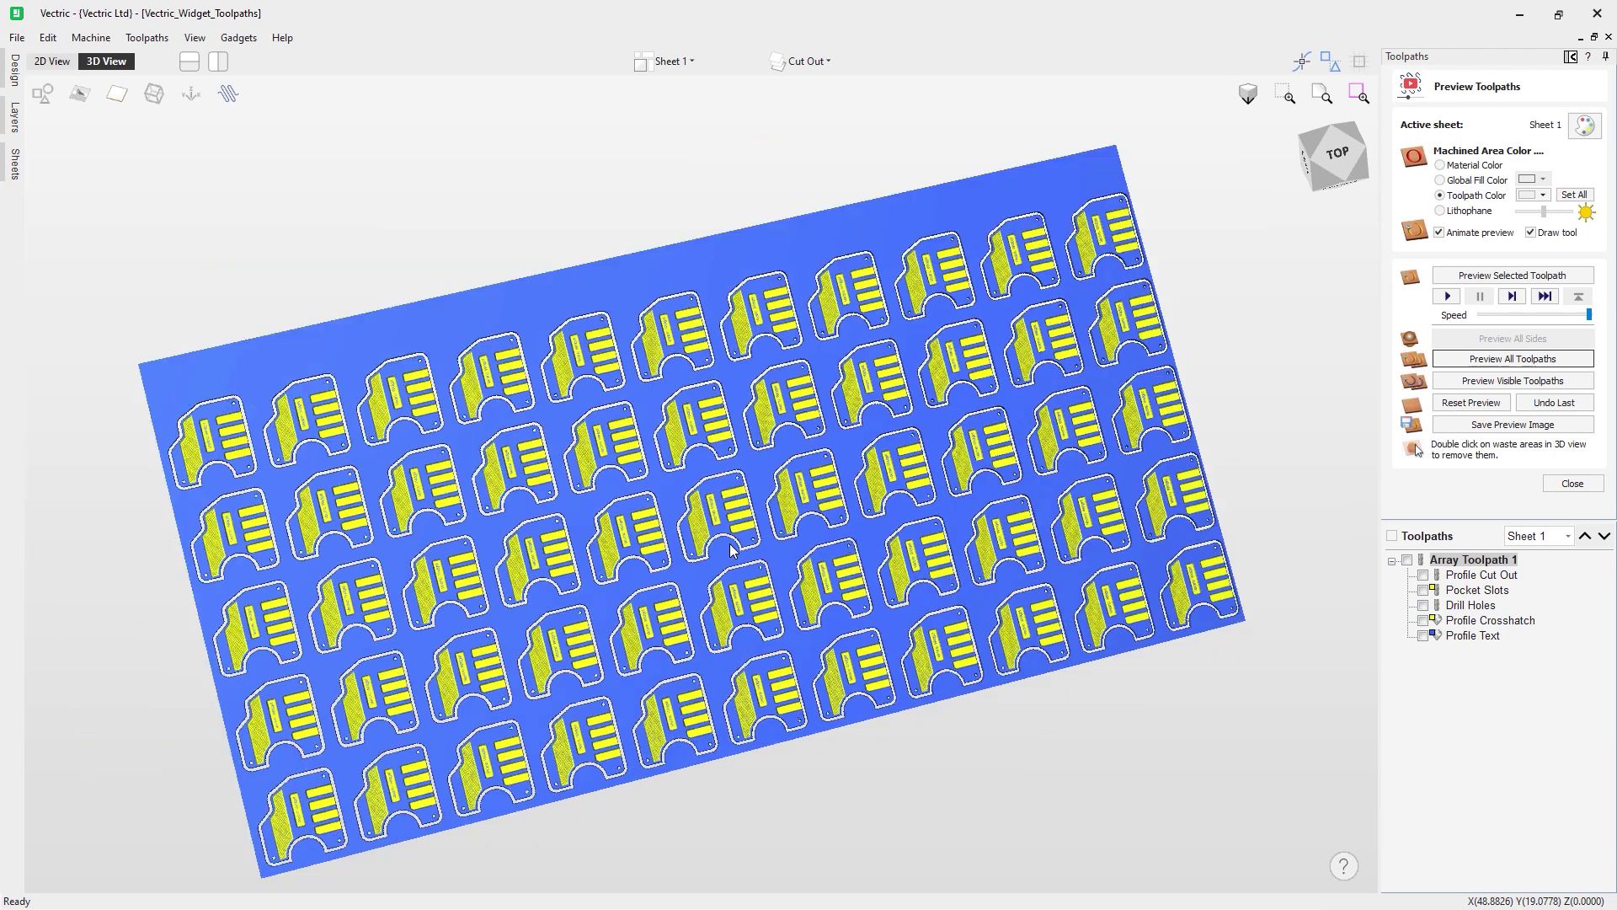
left_click(1327, 165)
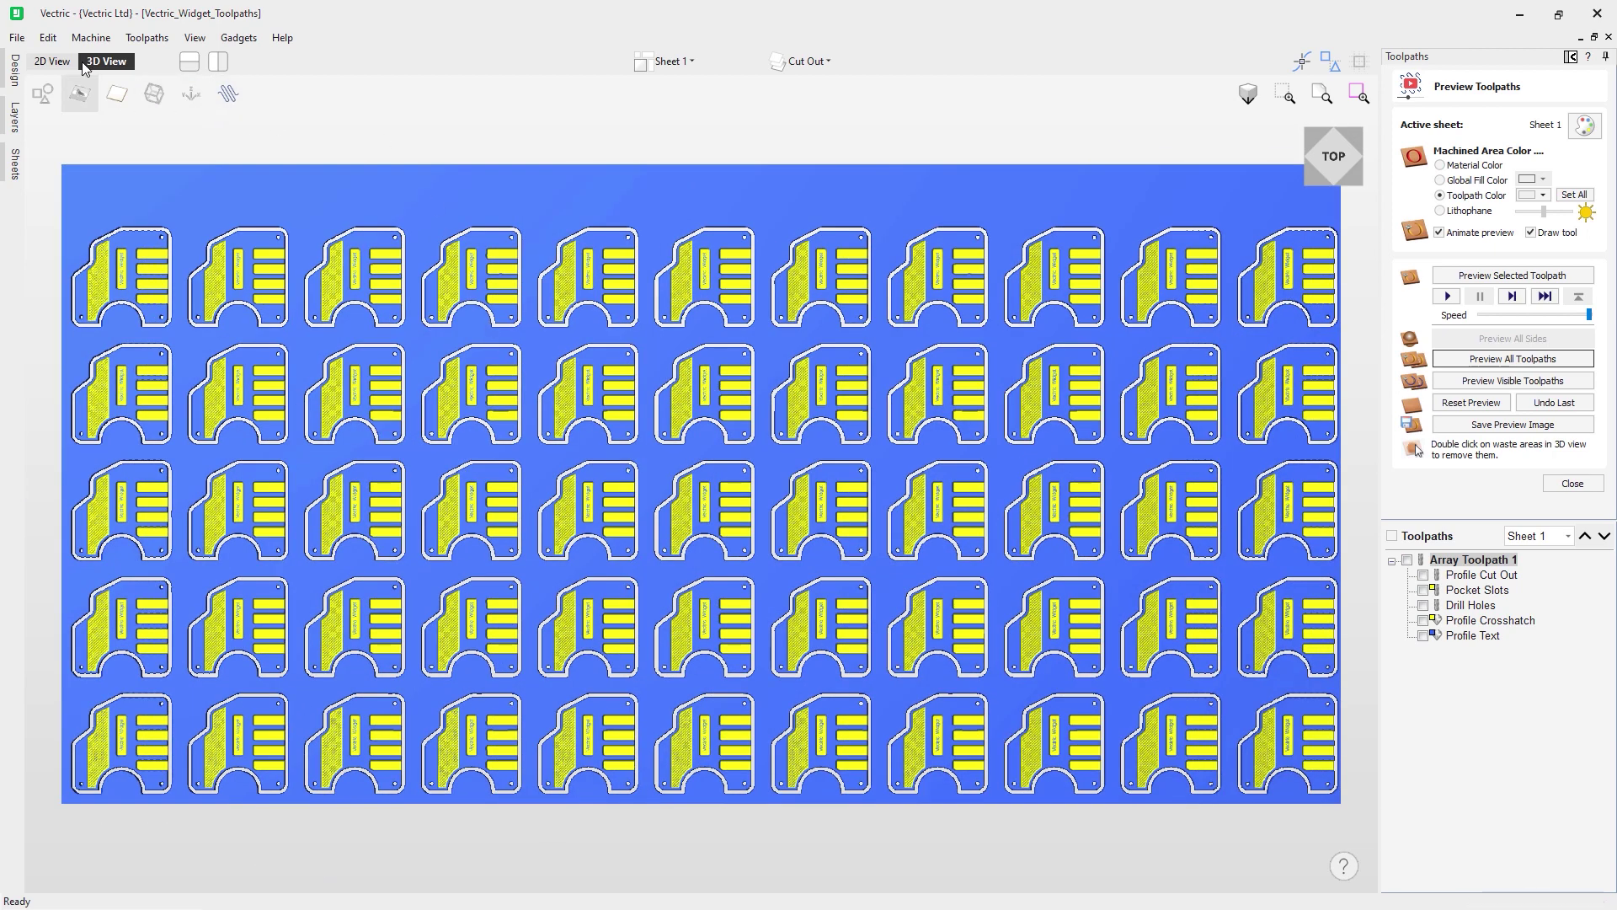
left_click(52, 61)
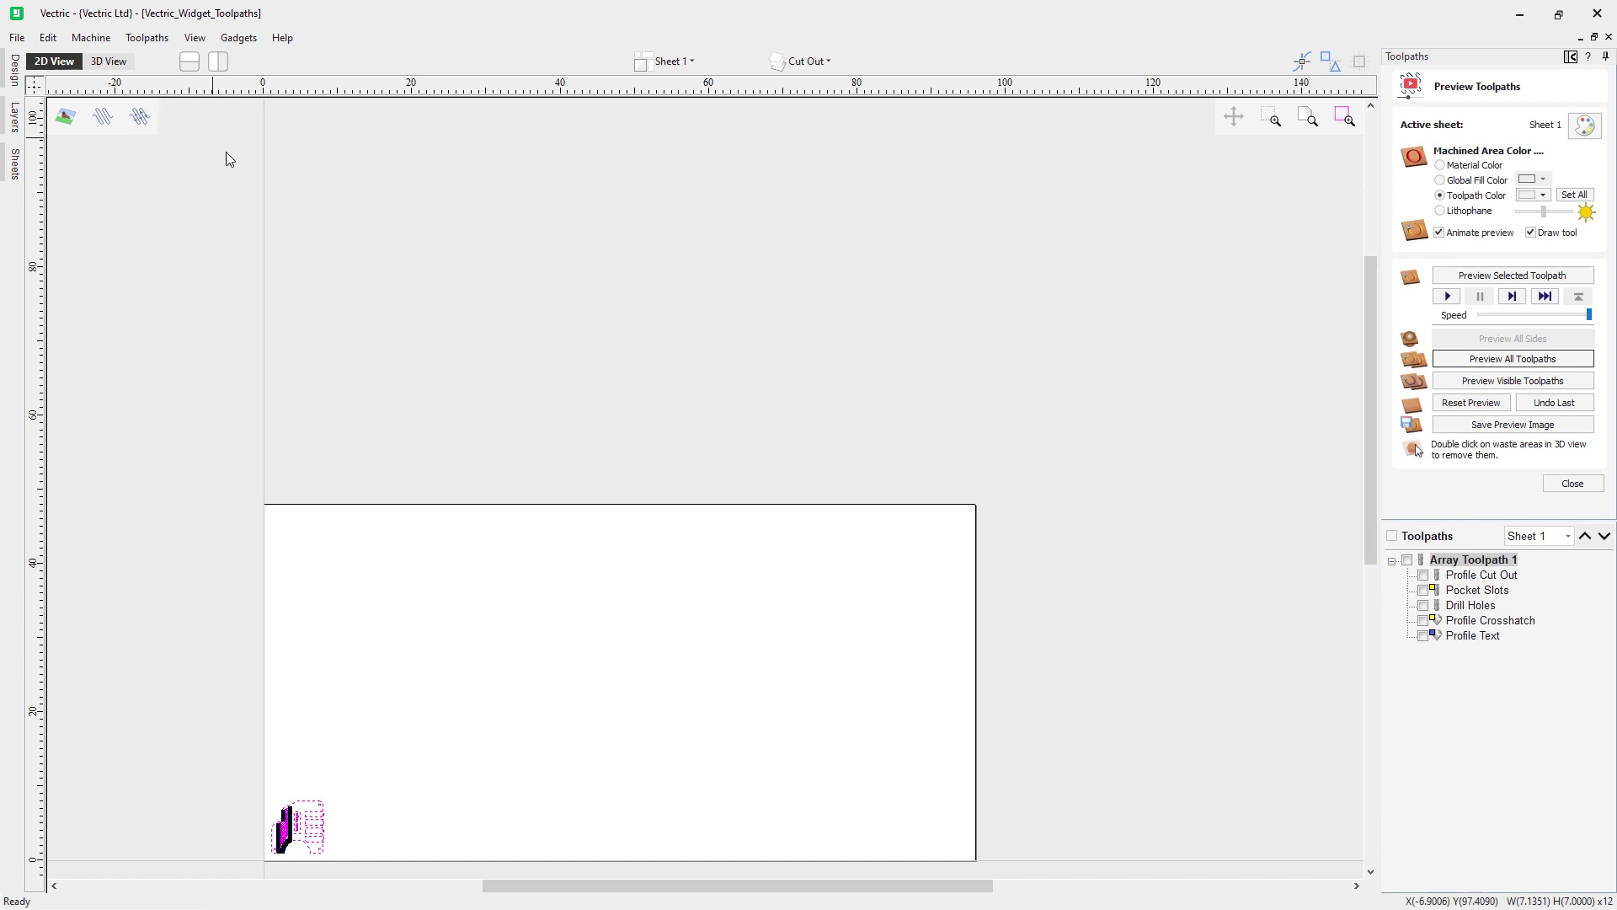
left_click(1316, 118)
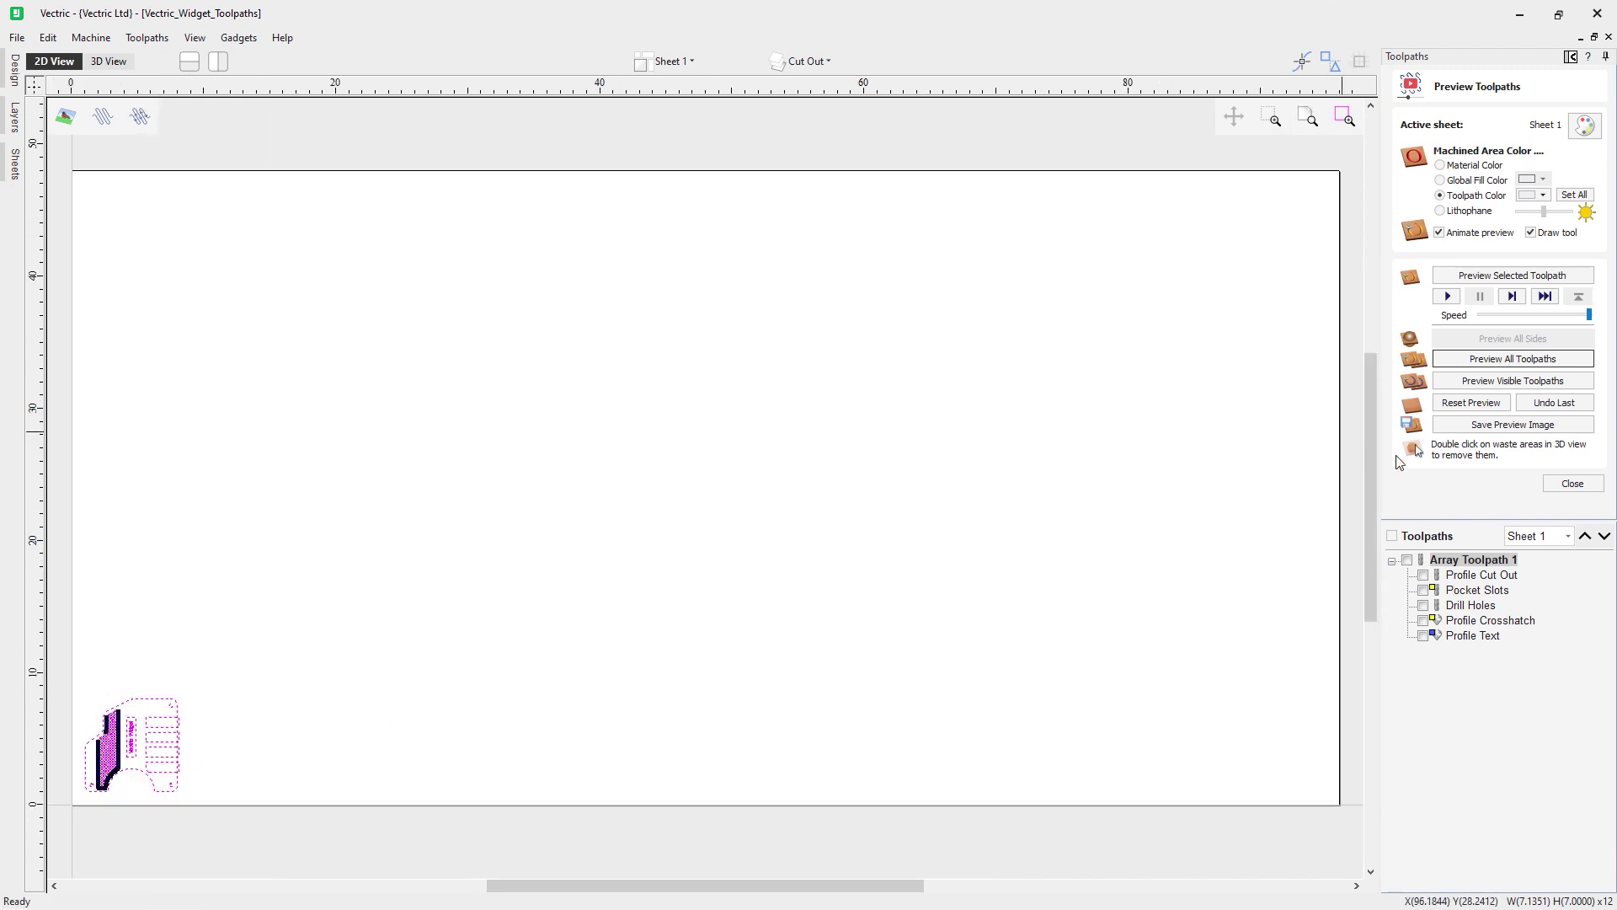
left_click(626, 636)
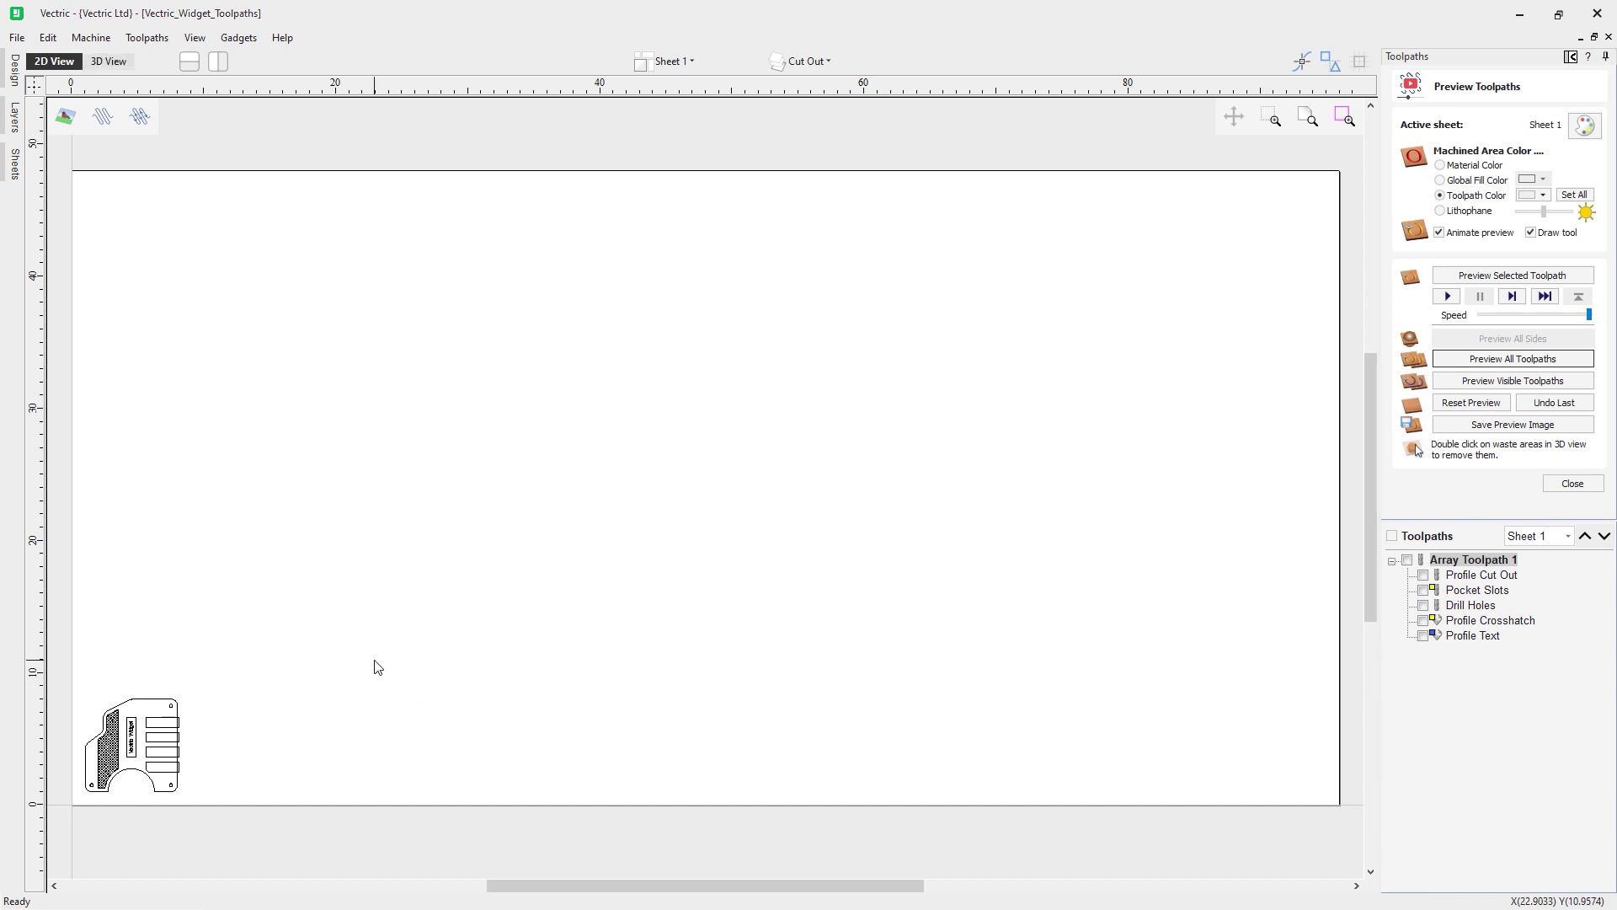
left_click(125, 61)
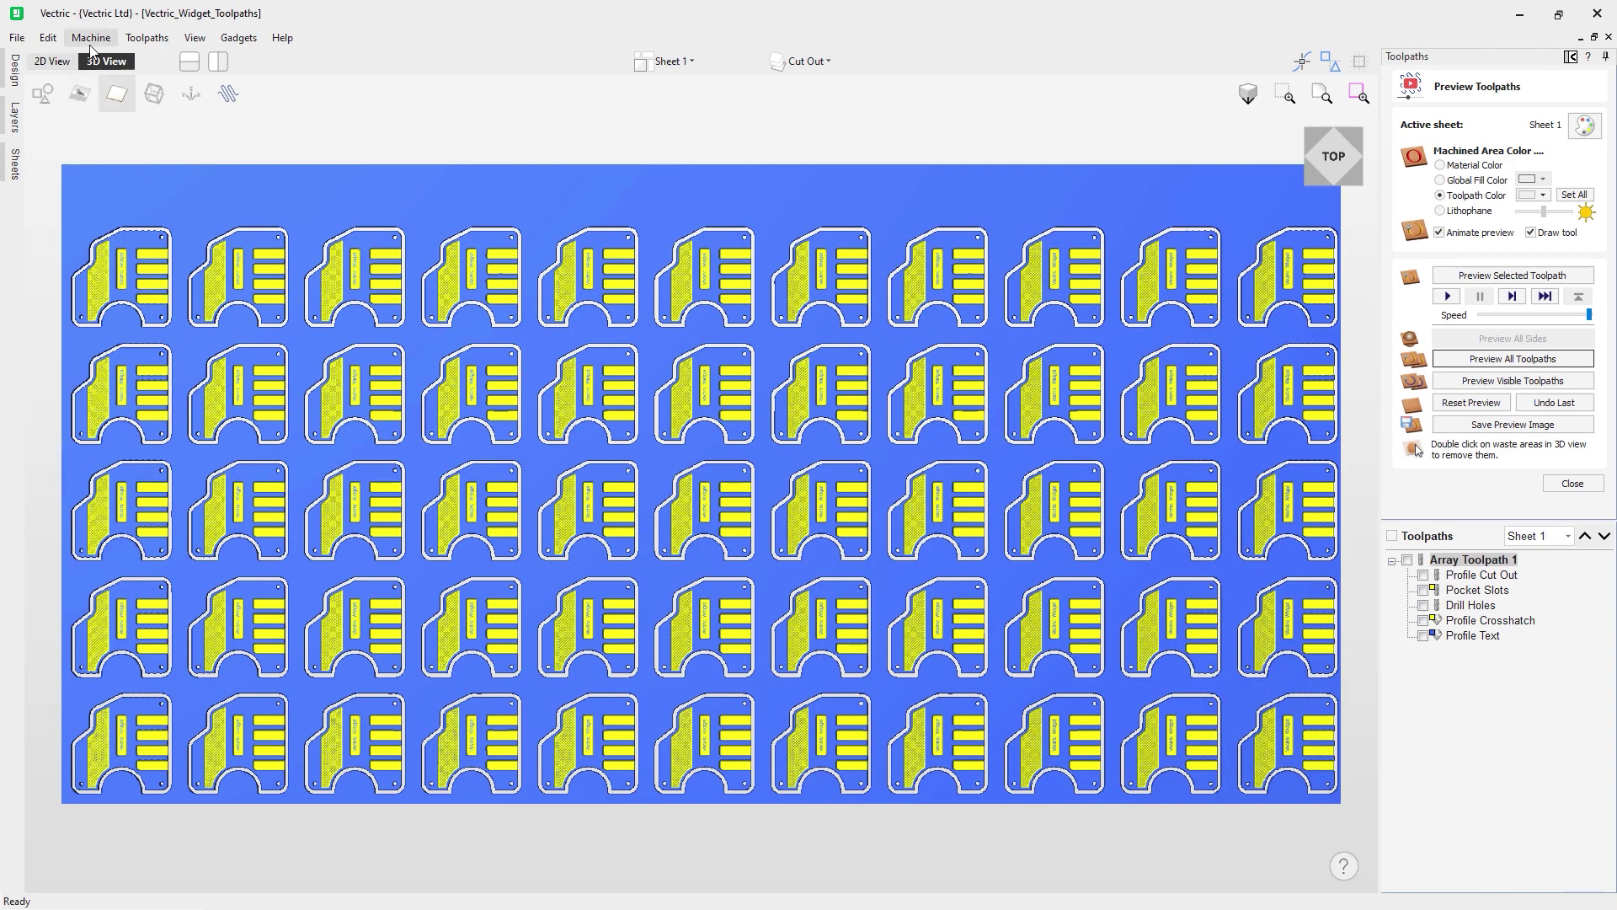
left_click(55, 61)
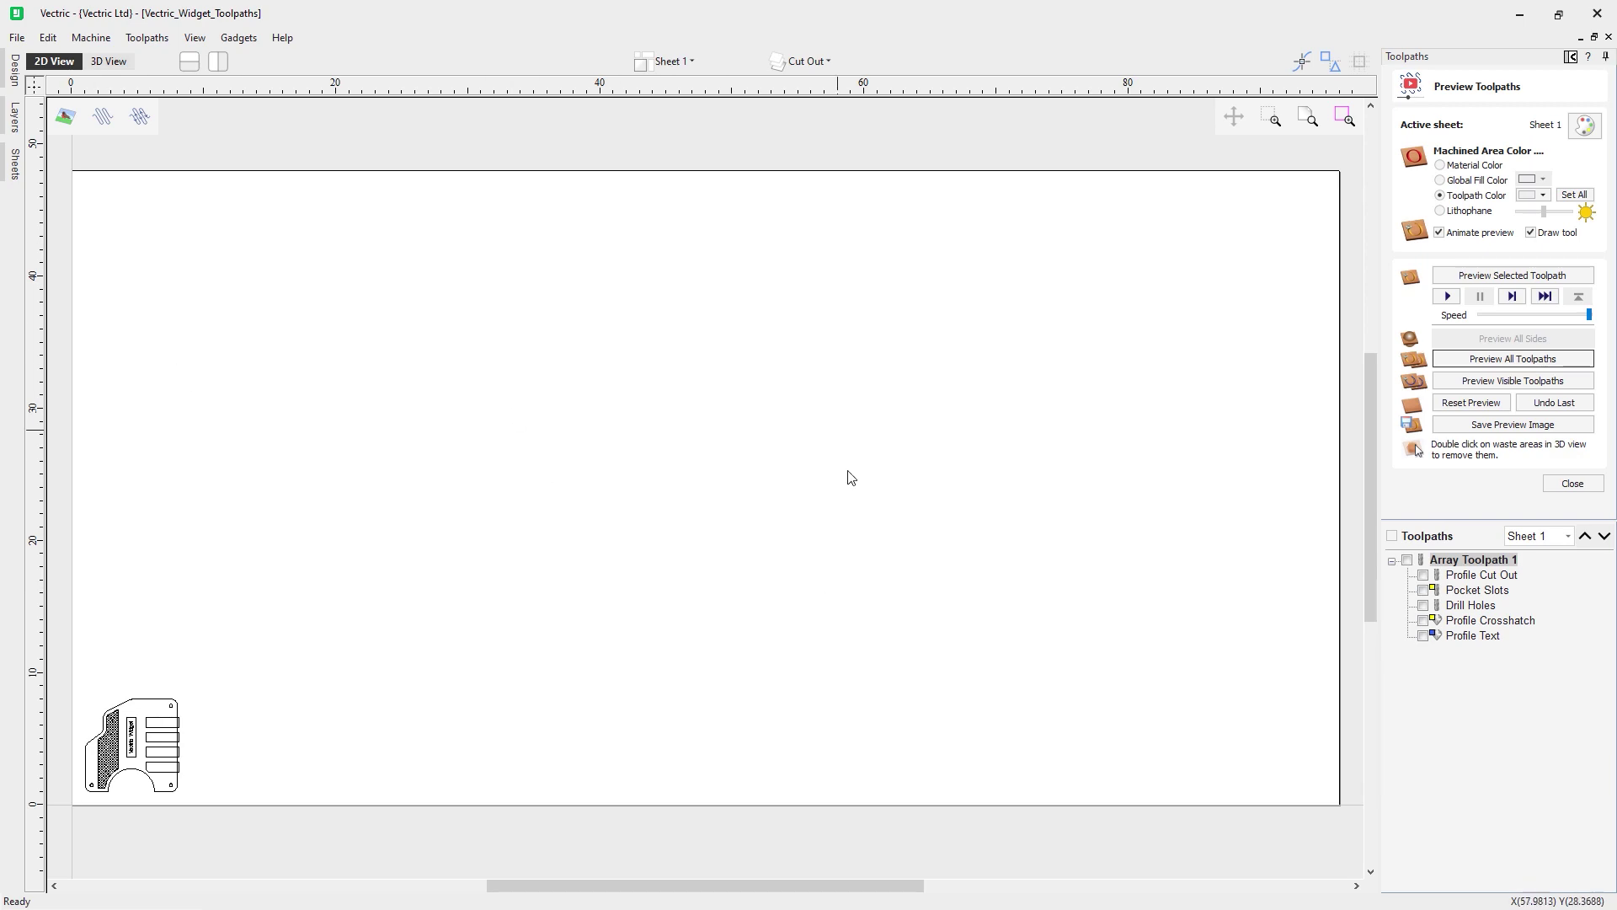
left_click(106, 61)
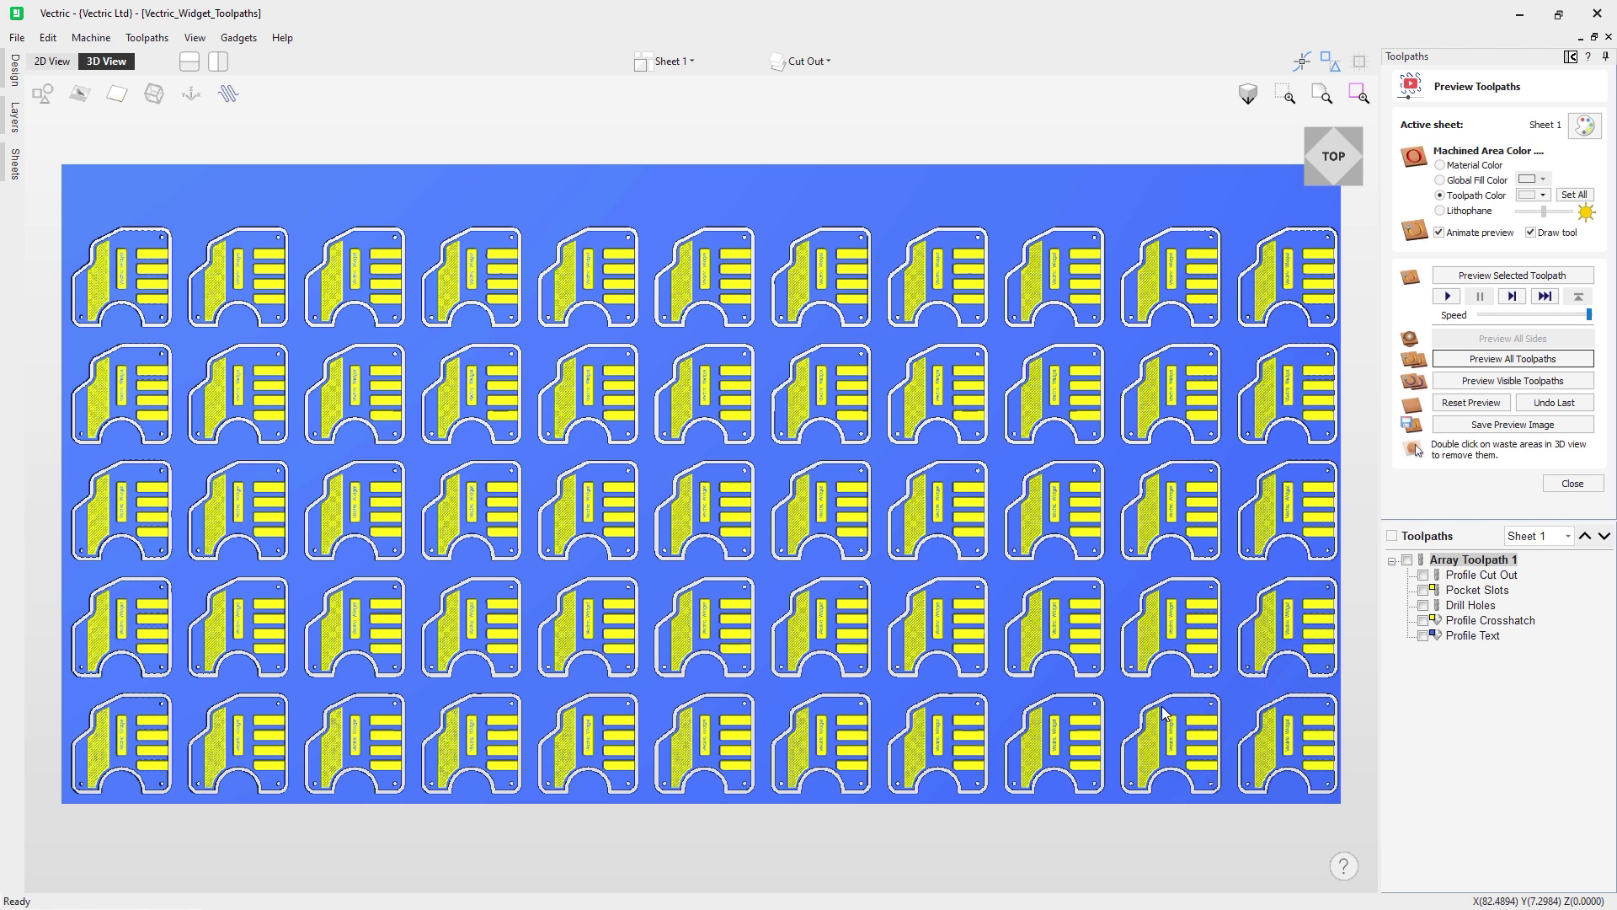
Set the cut depth of the array's Profile Cut Out toolpath to 0.376 inches and recalculate it, accepting cutting through the material
left_click(1485, 574)
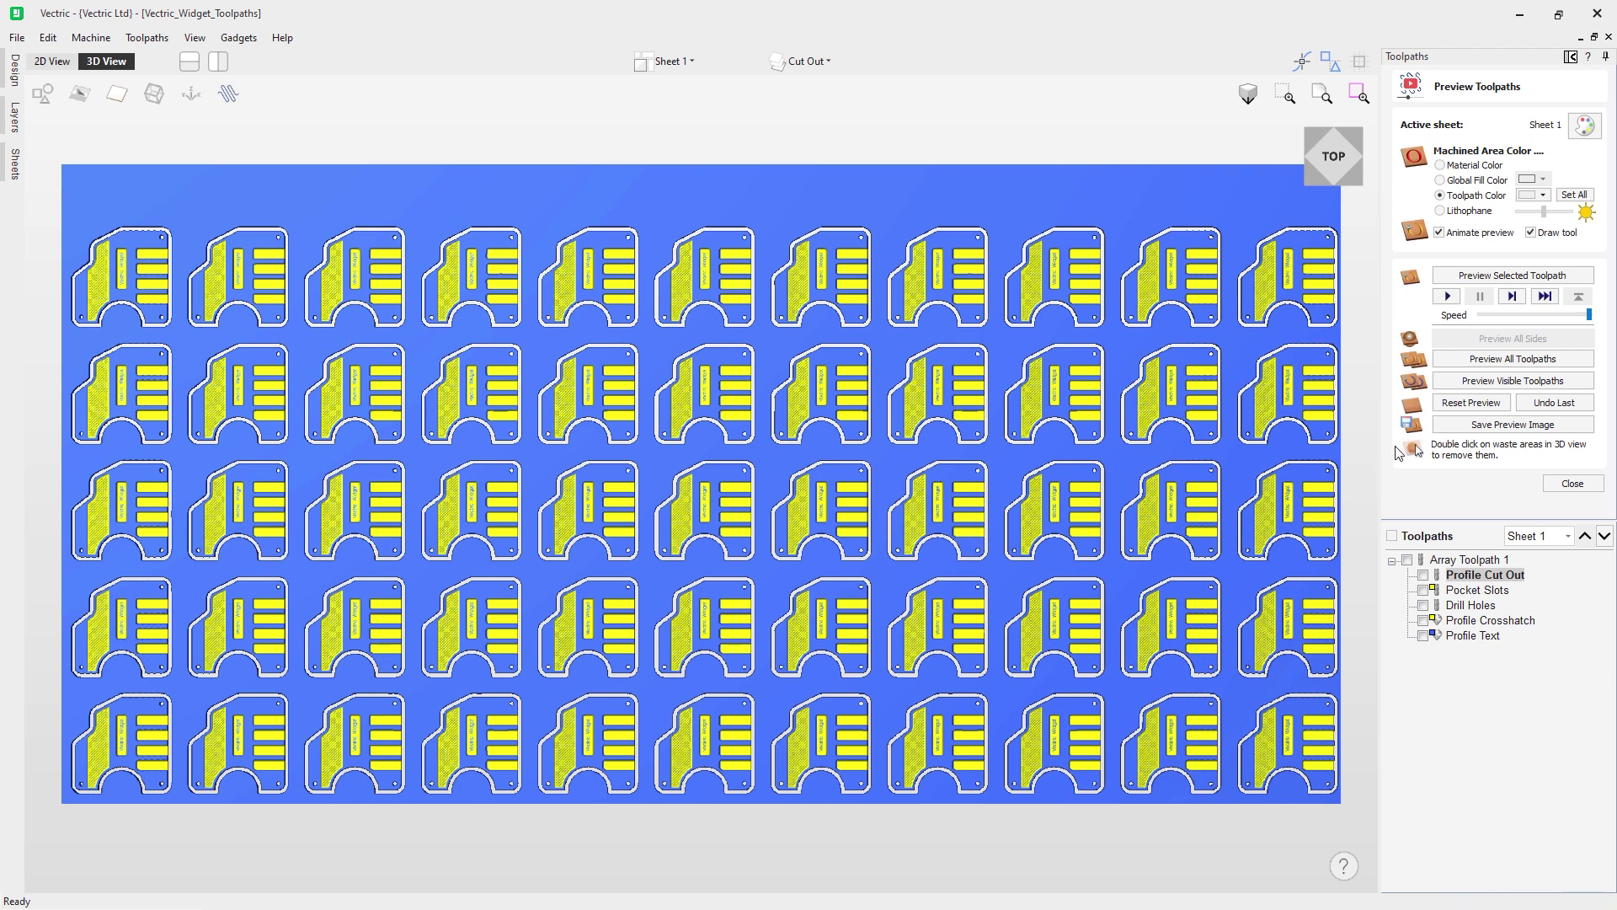
double_click(1487, 575)
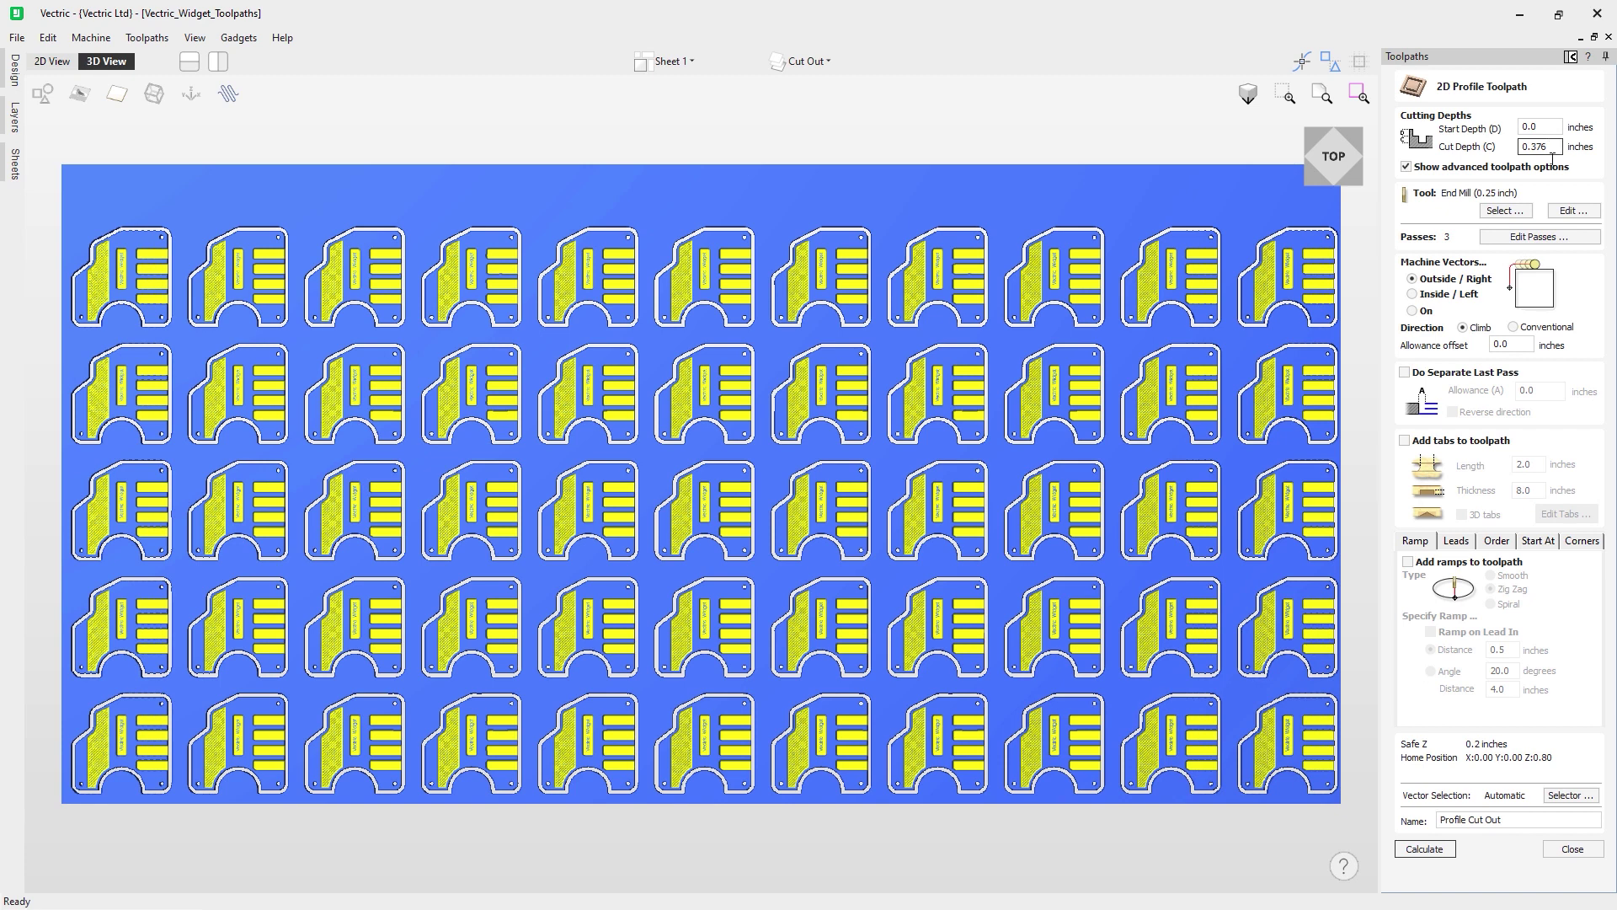
left_click(1428, 850)
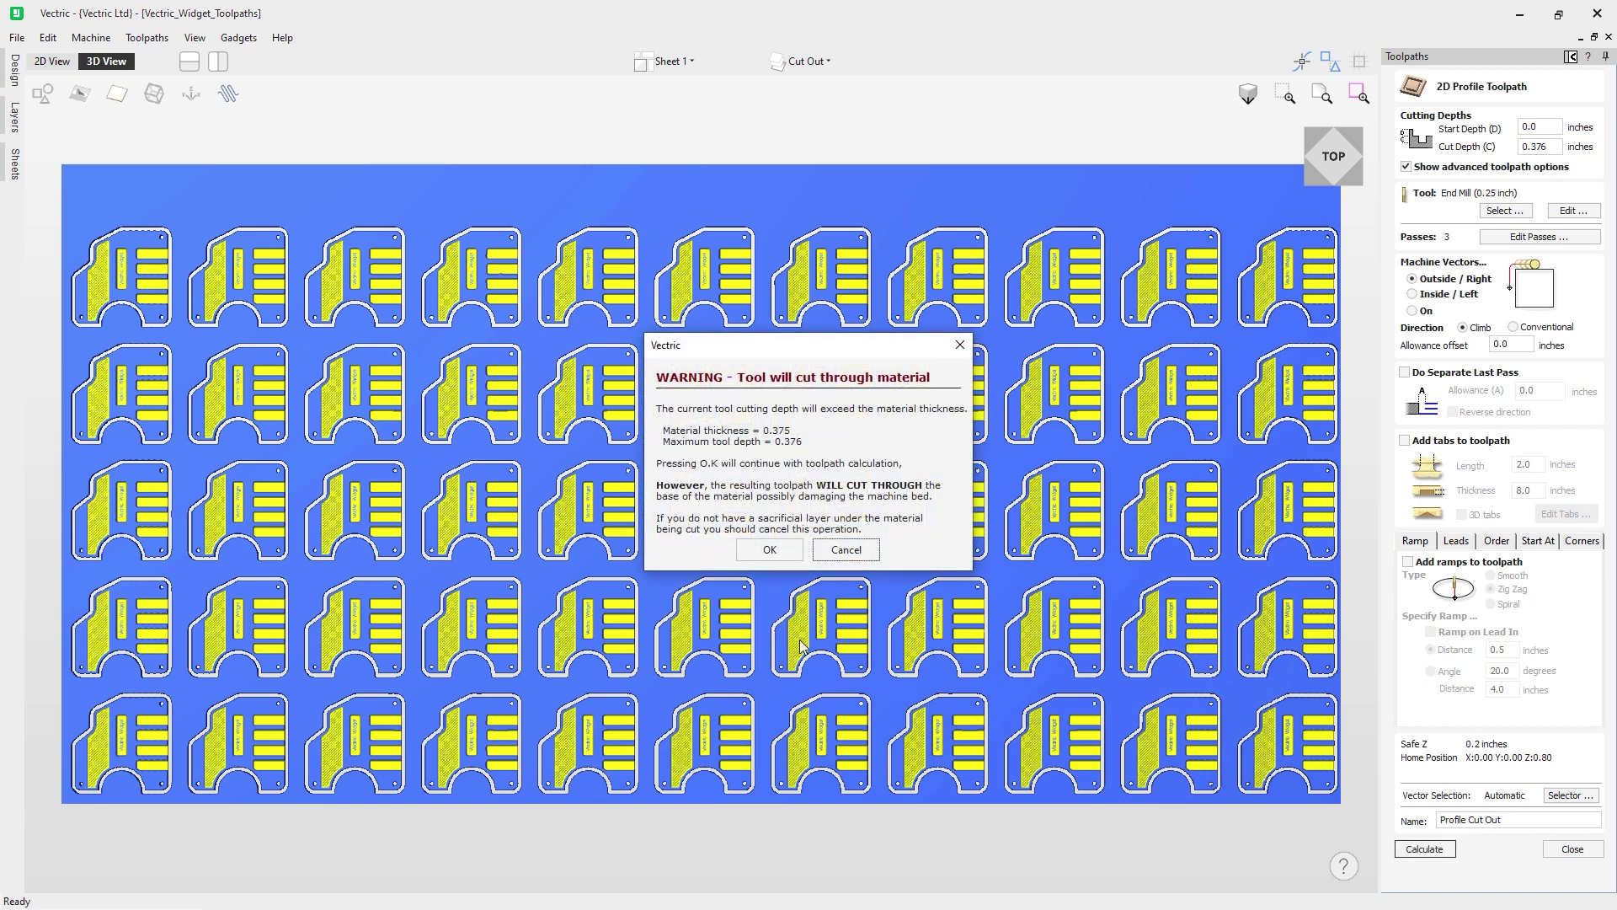
left_click(769, 551)
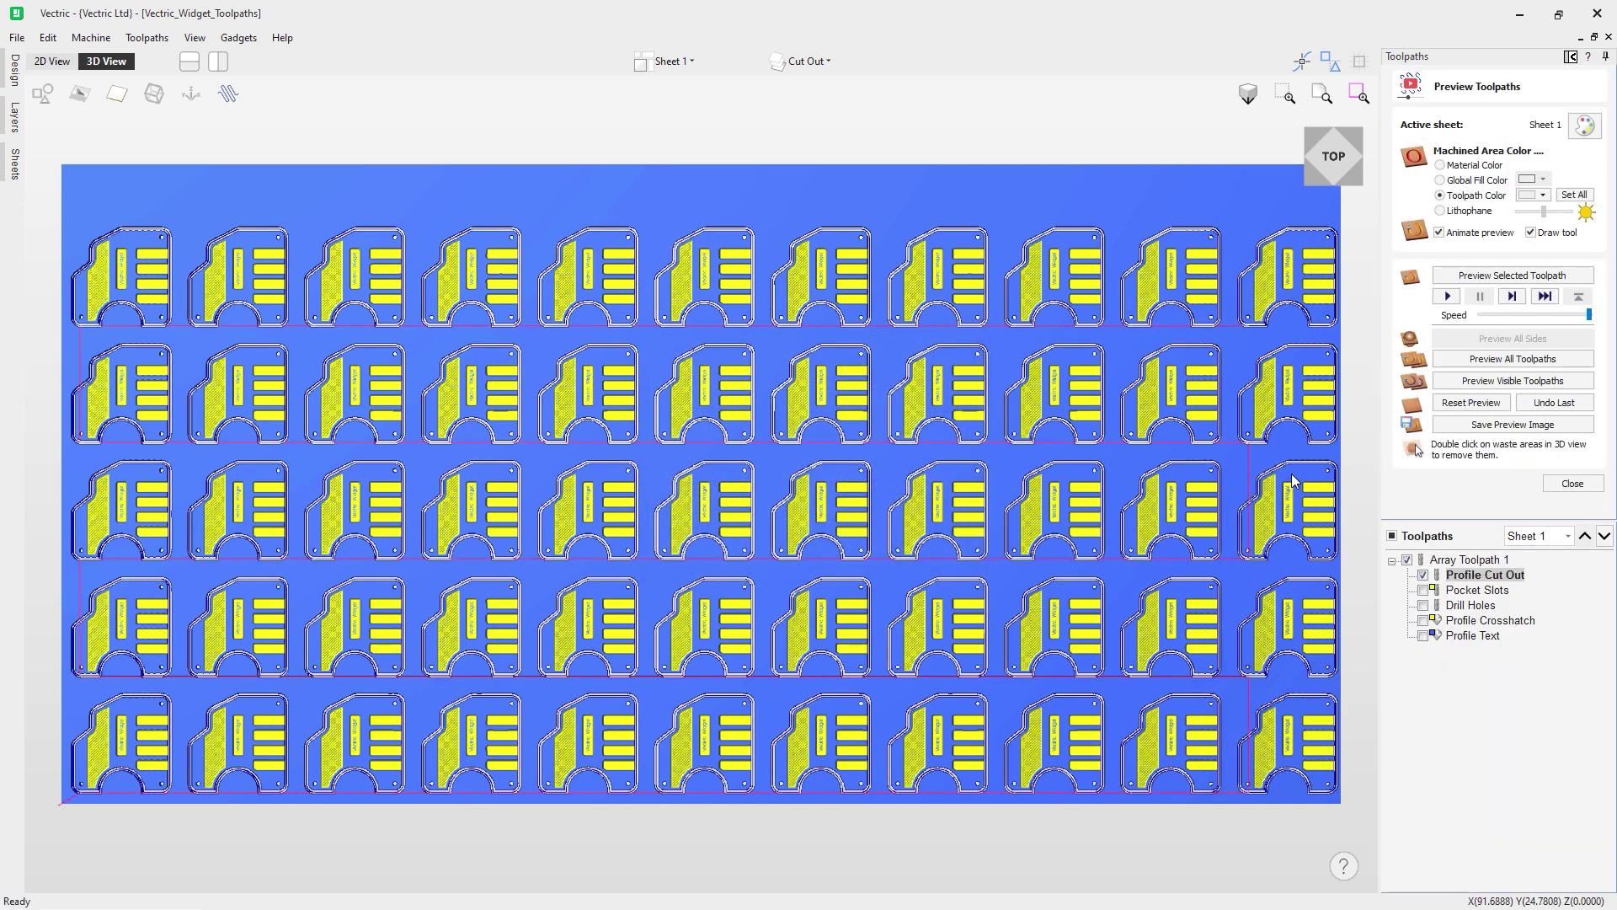
Reset the preview and simulate all array toolpaths again with every toolpath visible
left_click(1471, 403)
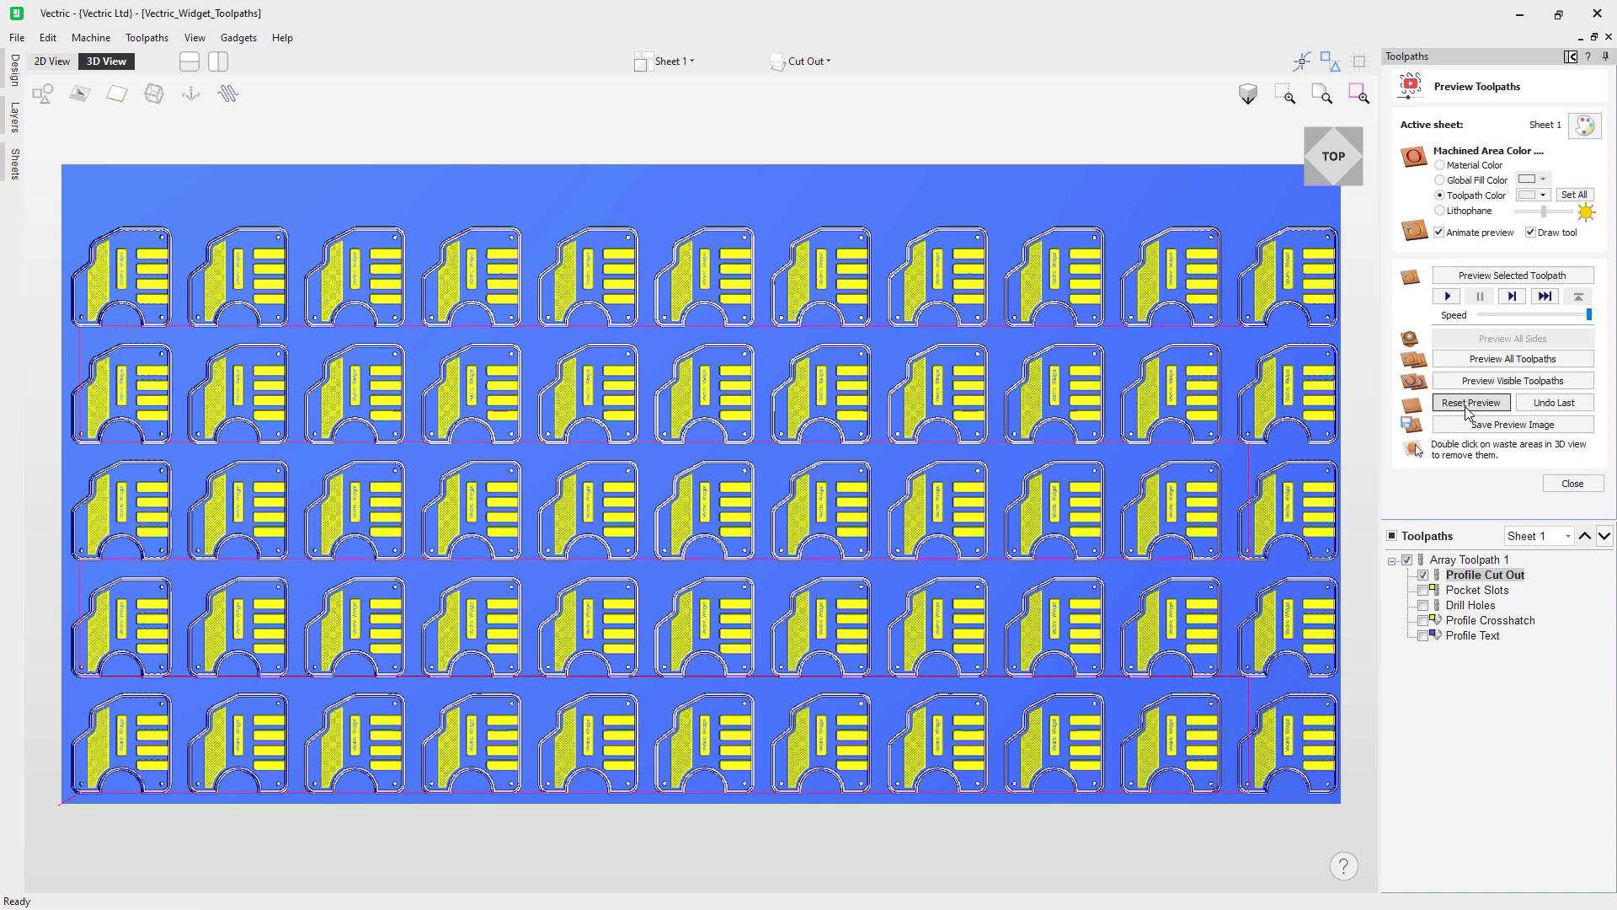
left_click(1393, 537)
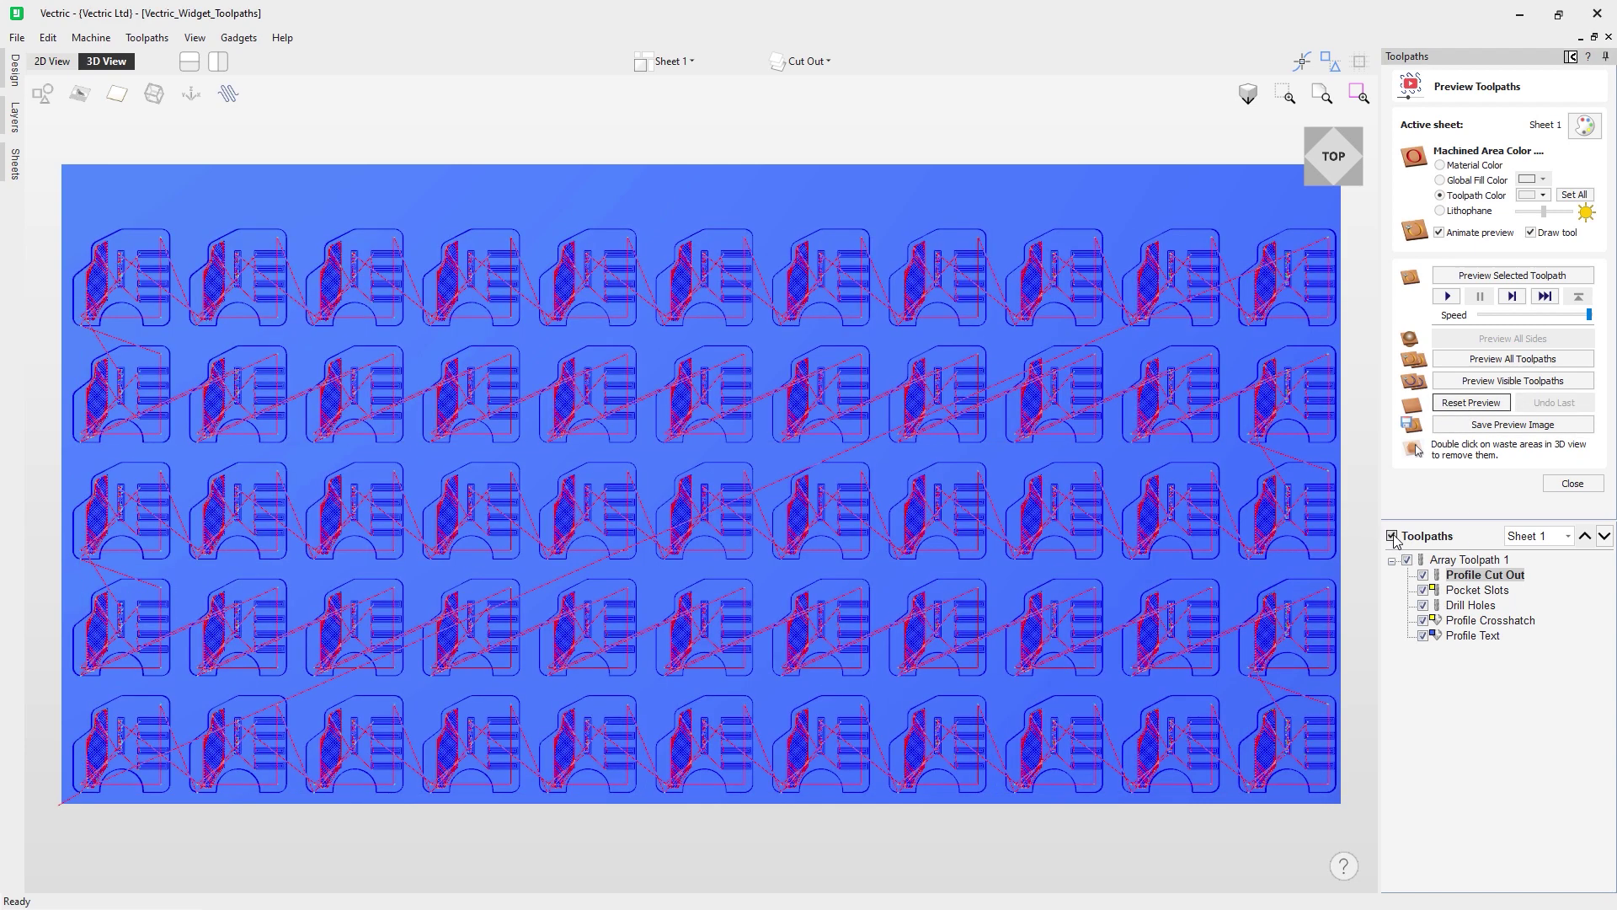
left_click(1512, 359)
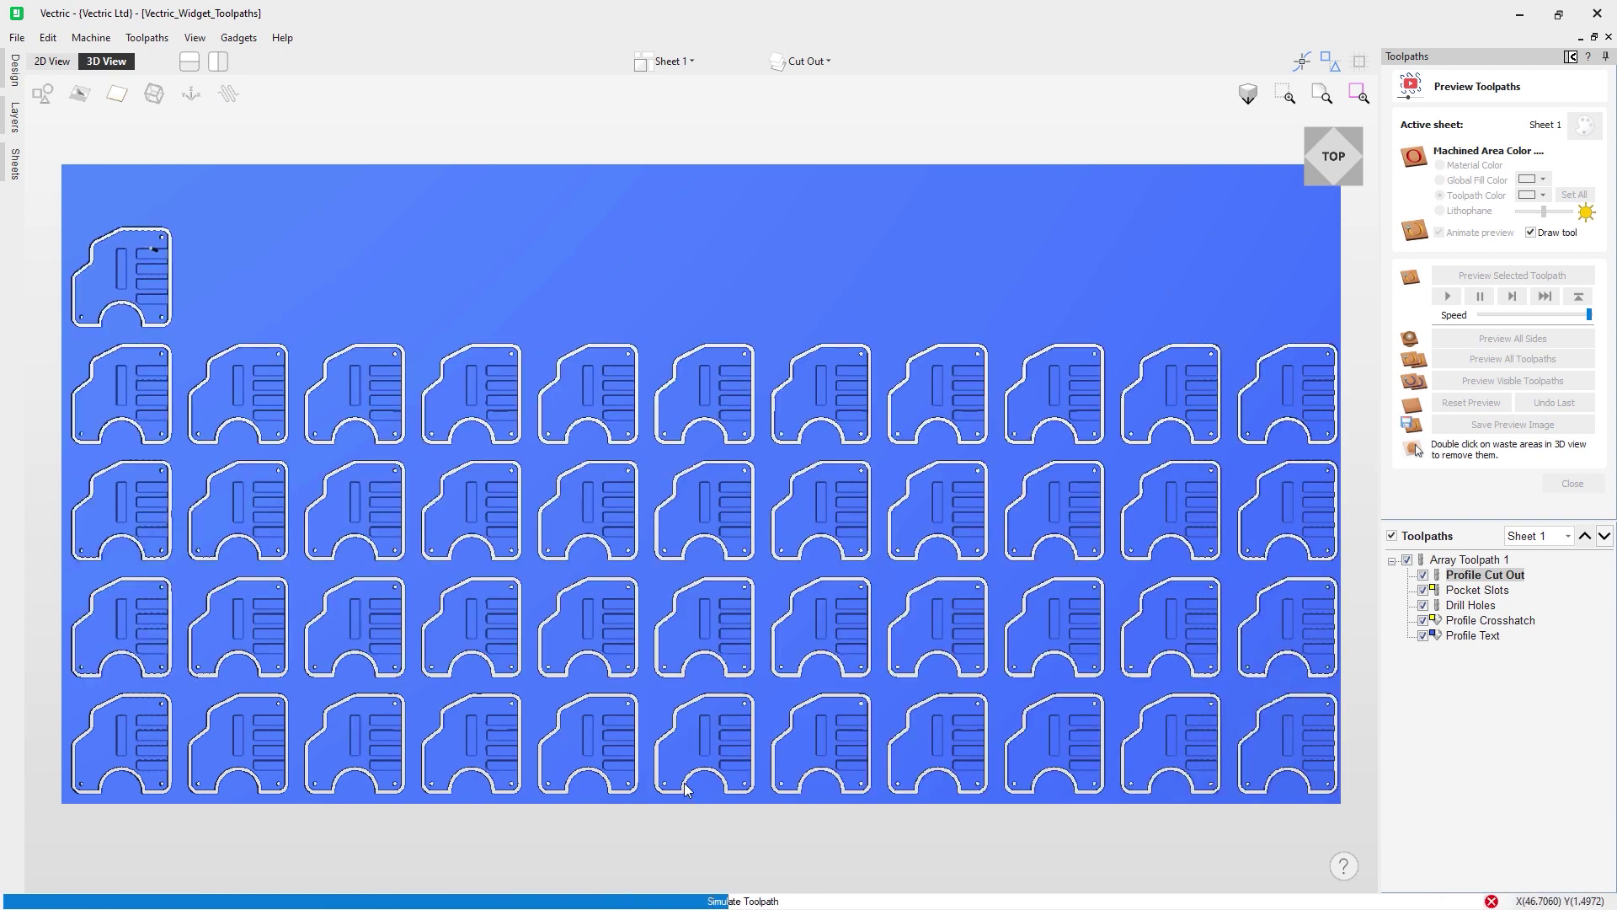
Examine the underside of the machined sheet, and compare Array Toolpath 1 with the original widget vectors in the 2D view
left_click_drag(721, 750, 746, 98)
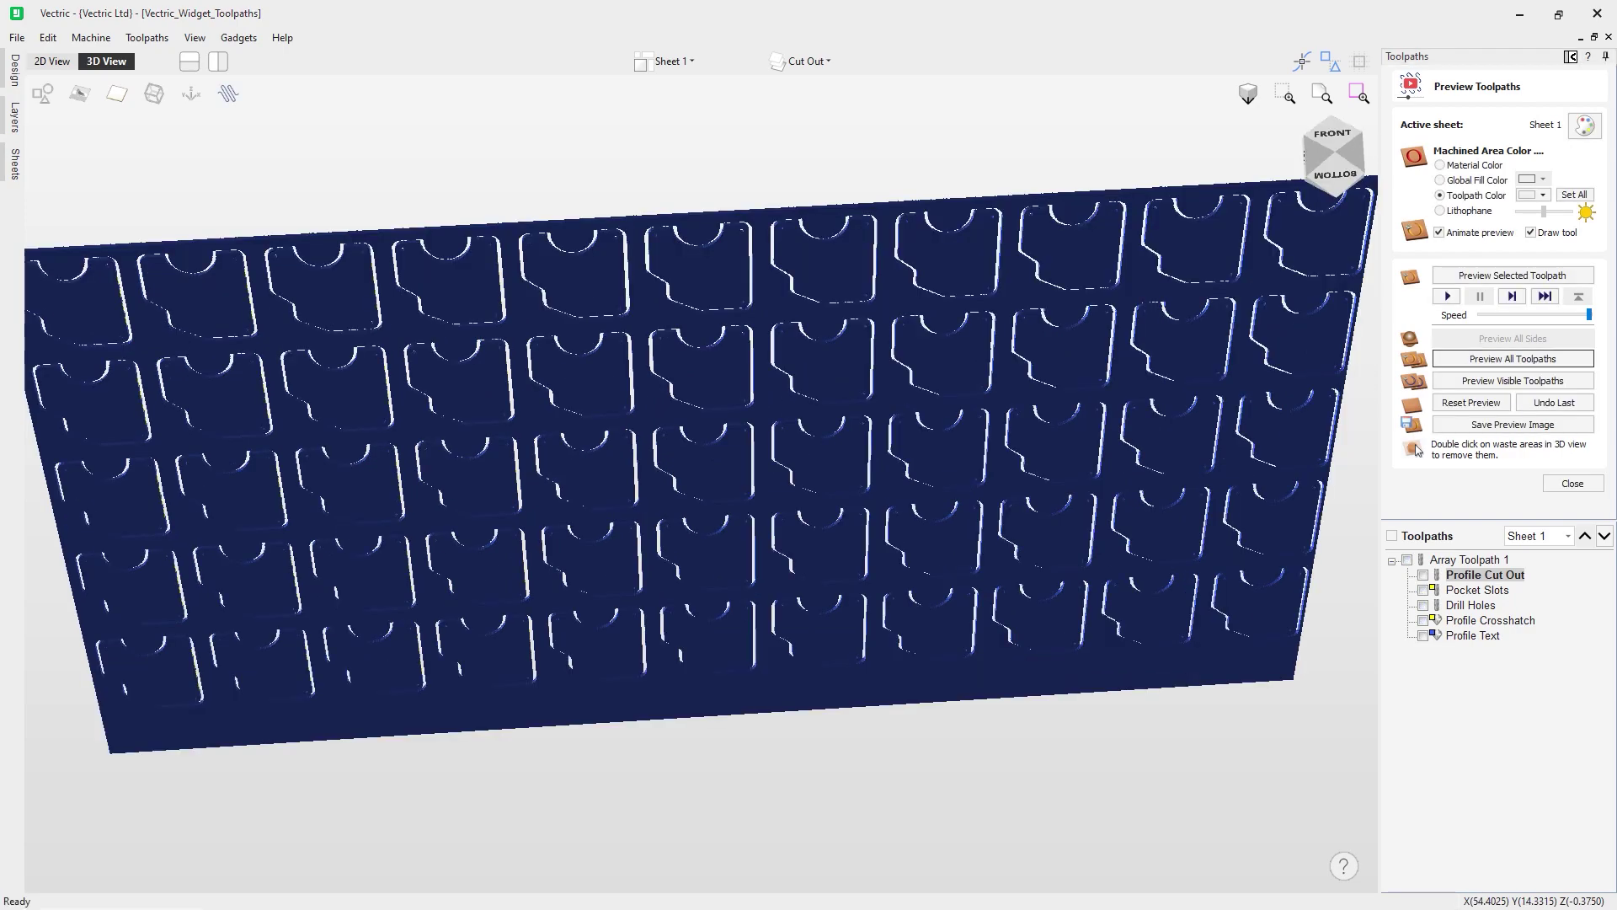
left_click_drag(698, 345, 942, 665)
left_click(1334, 150)
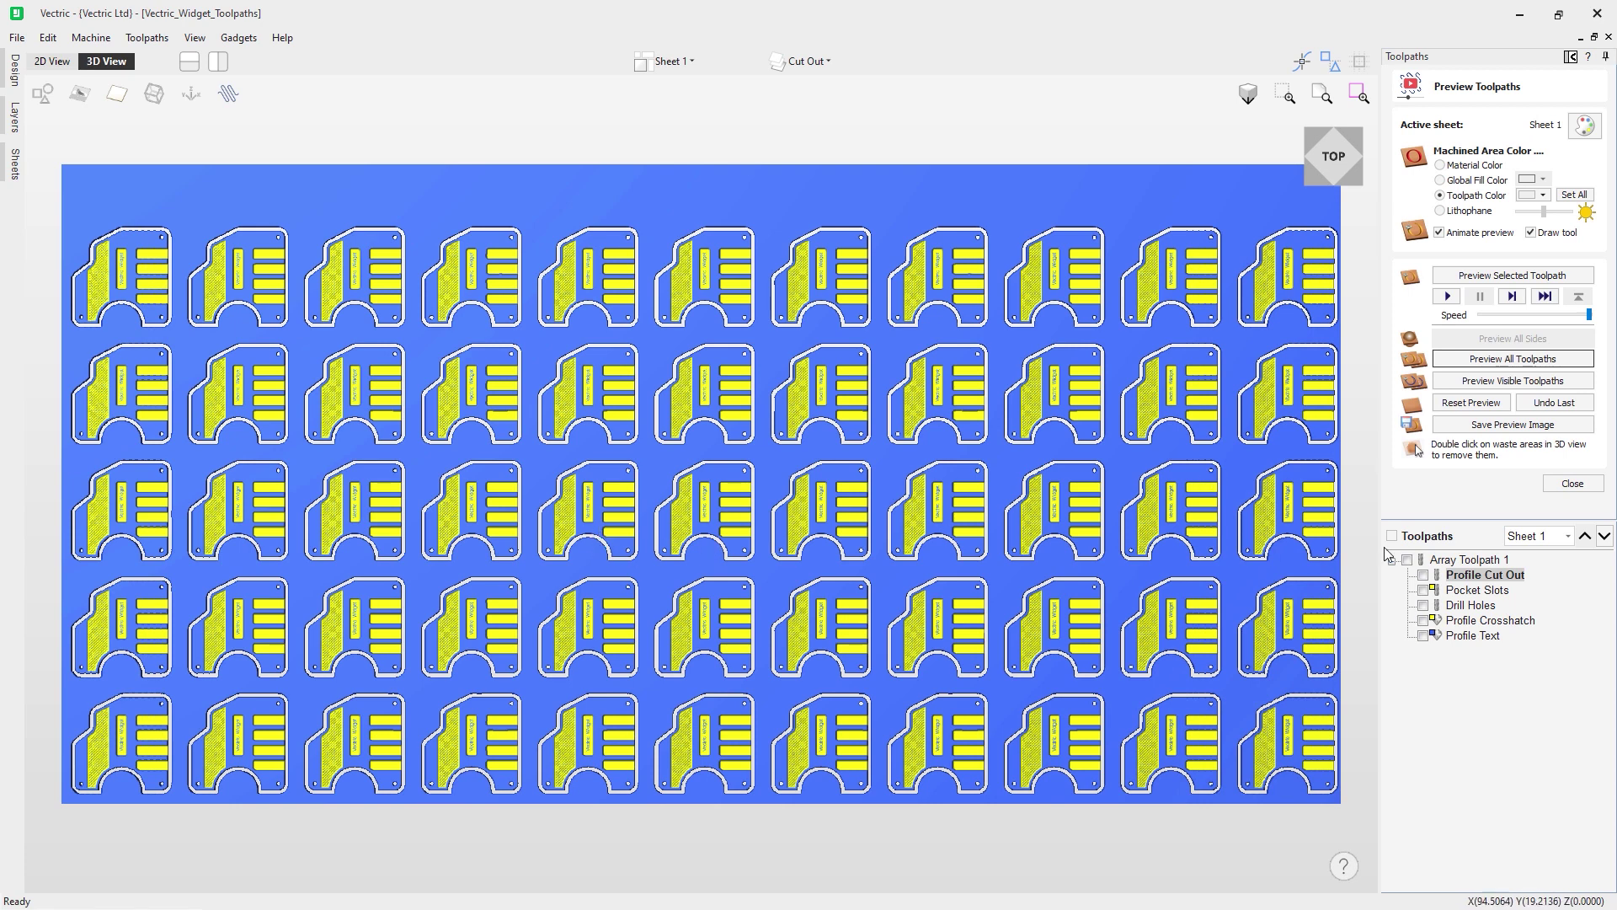
left_click(1472, 560)
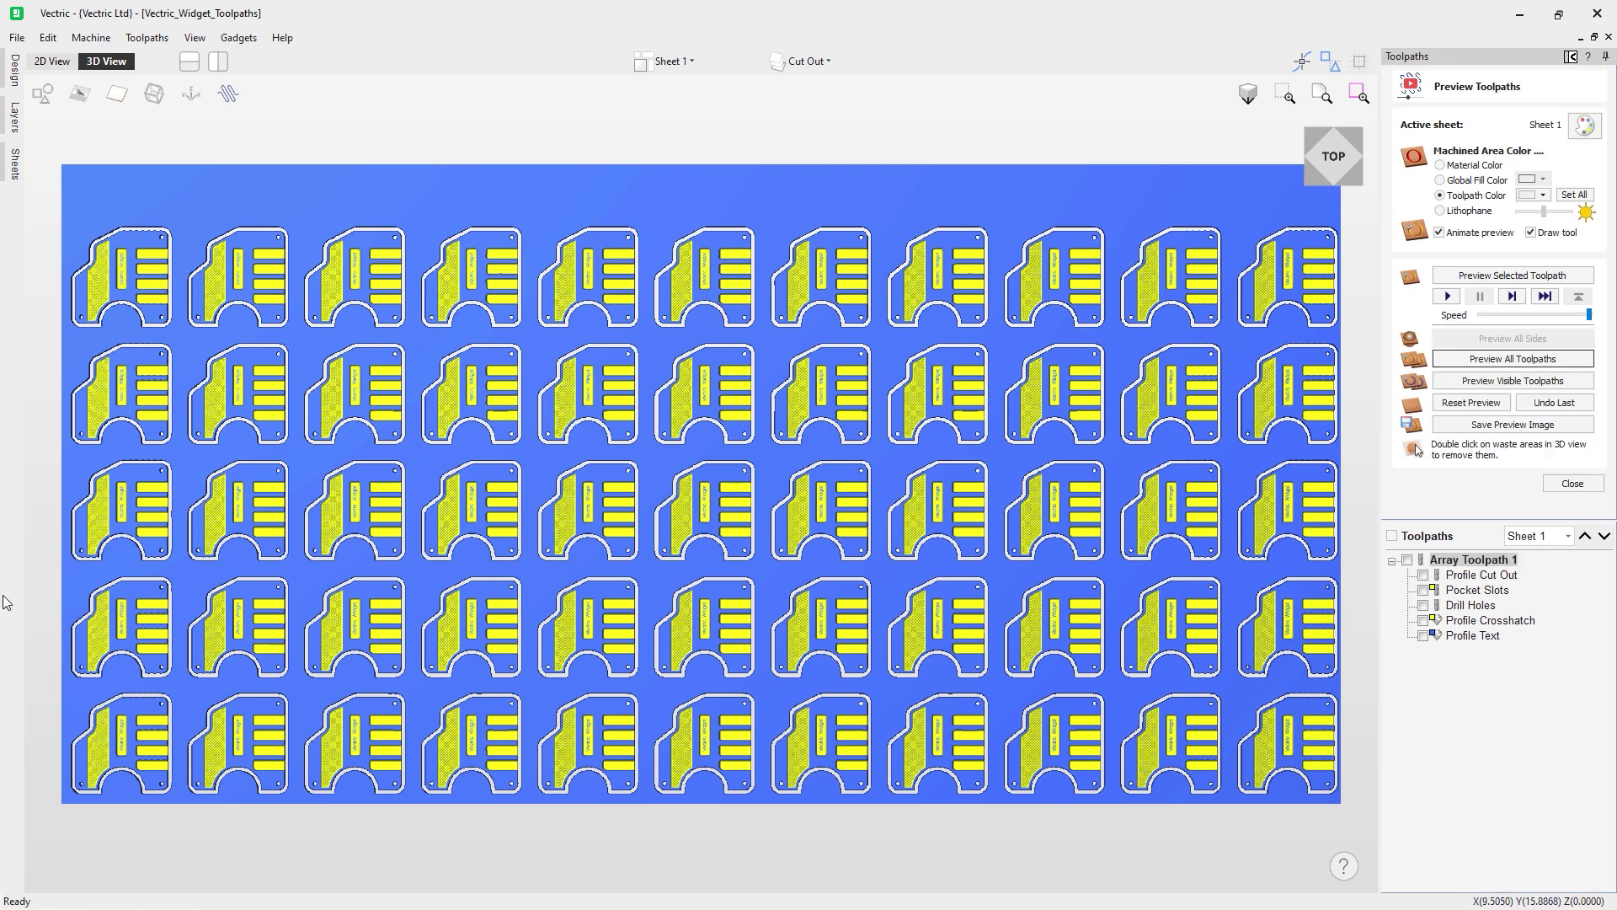
left_click(51, 60)
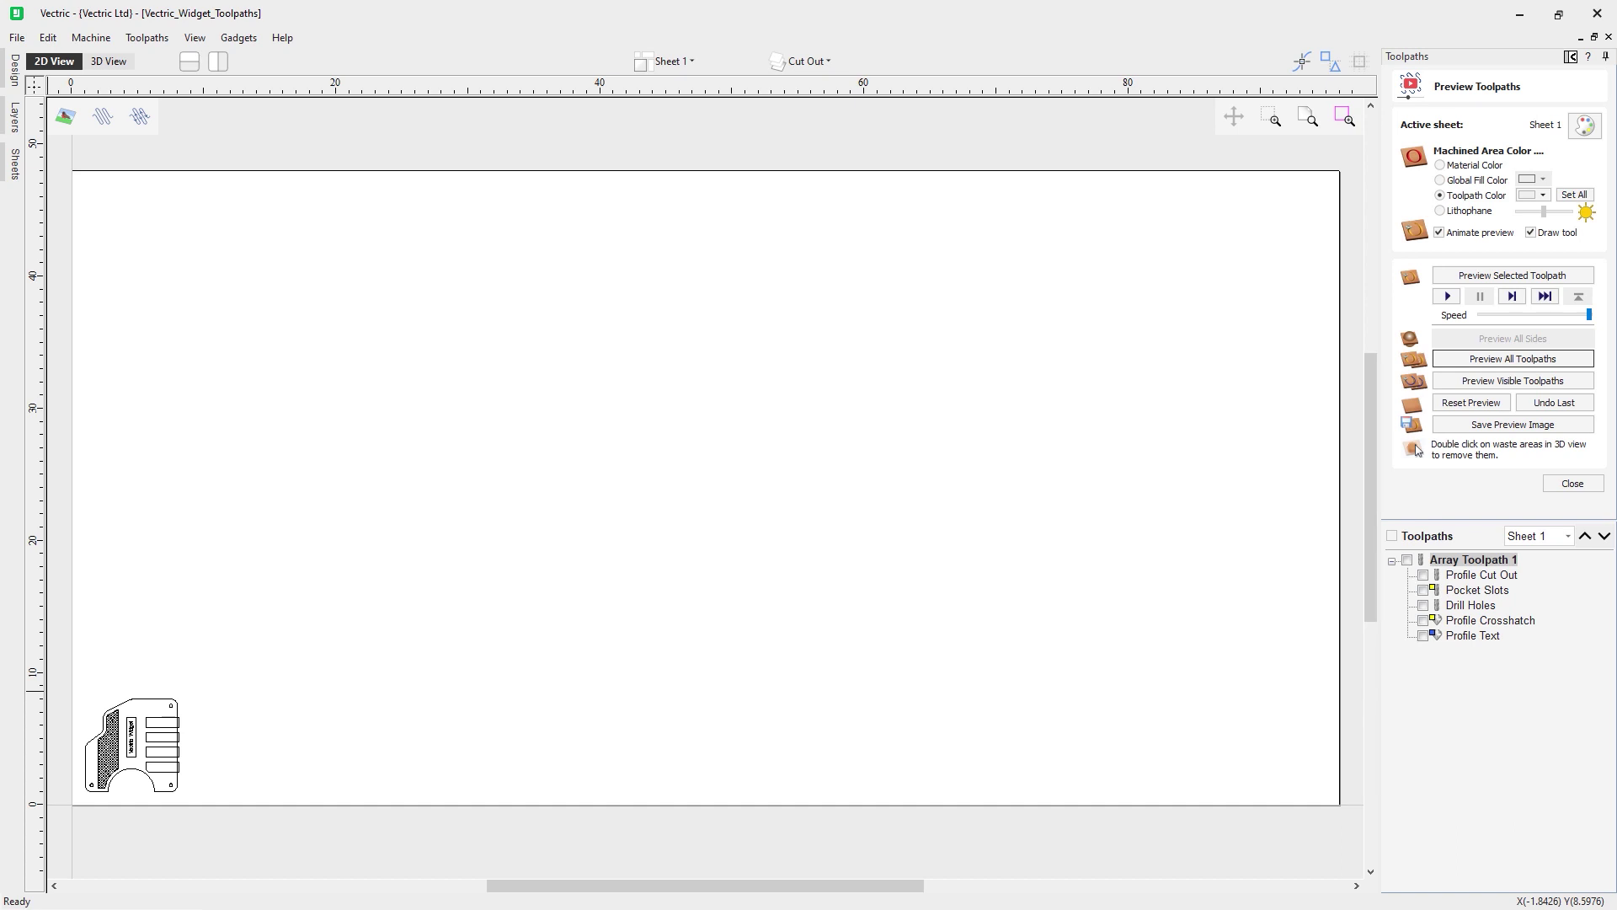
left_click(106, 63)
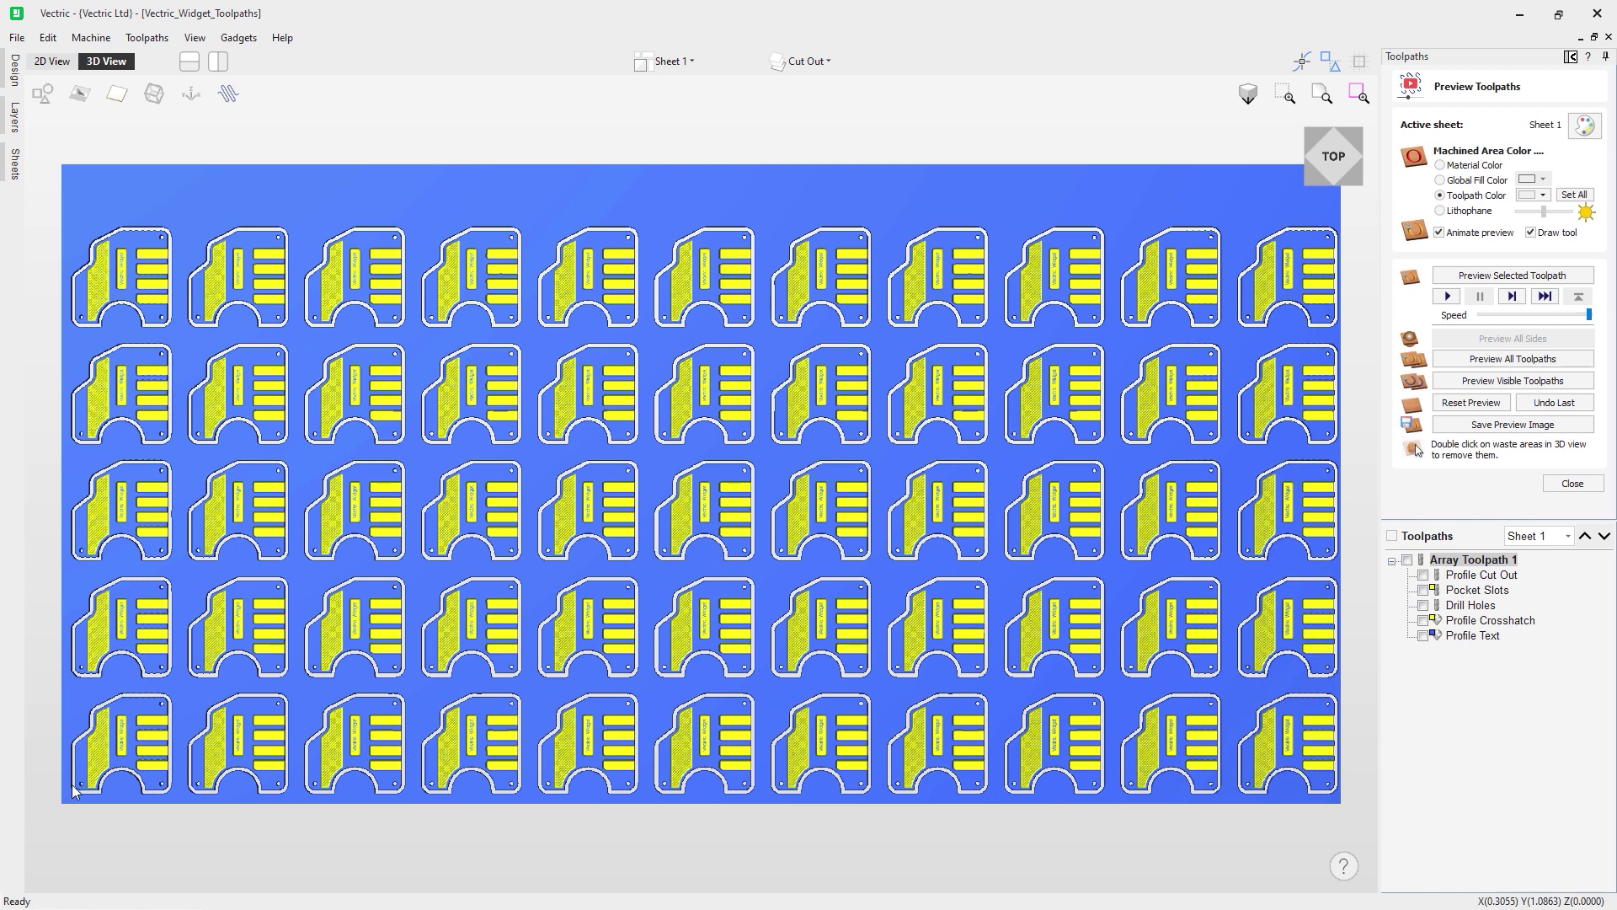
Close the preview and open the toolpath saving options with all of Array Toolpath 1 included
left_click(1572, 483)
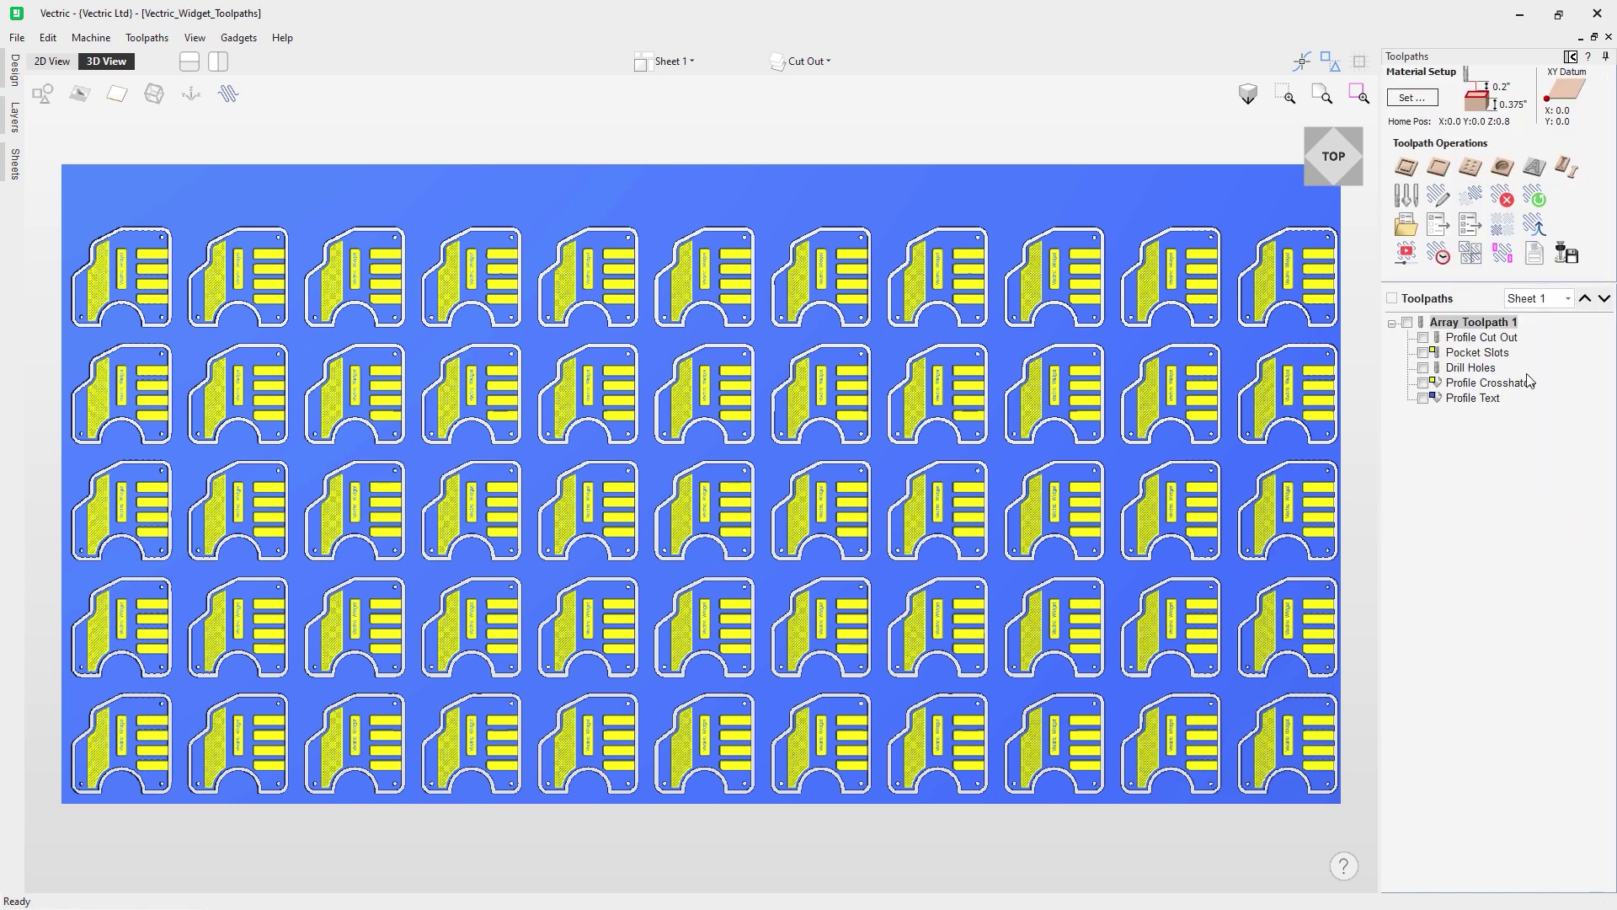
left_click(1564, 255)
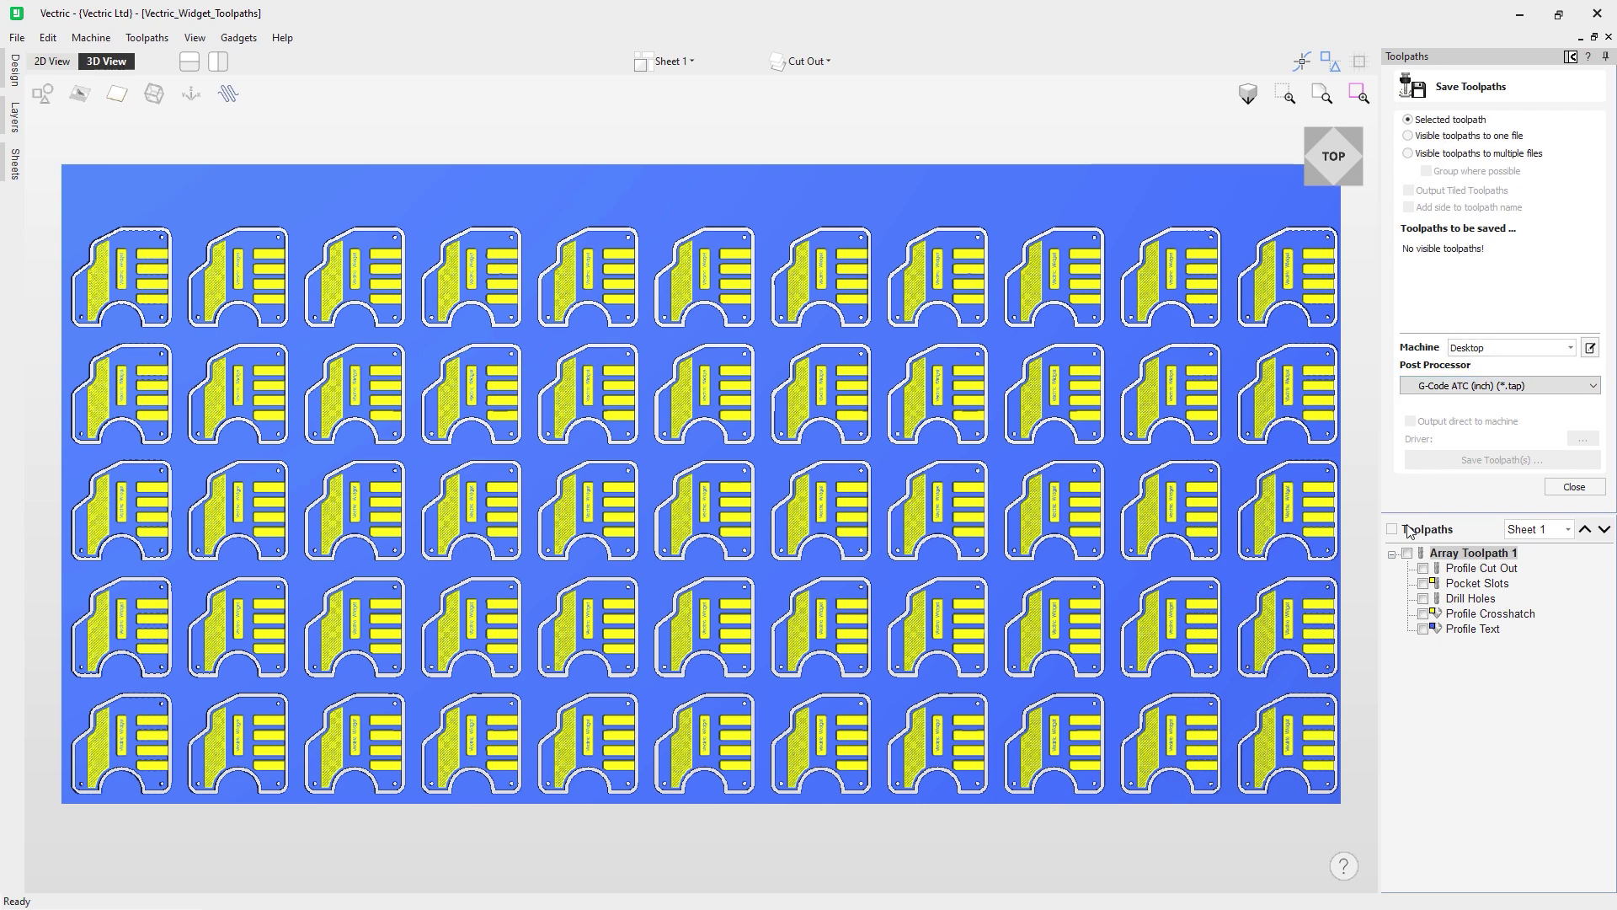
left_click(1392, 529)
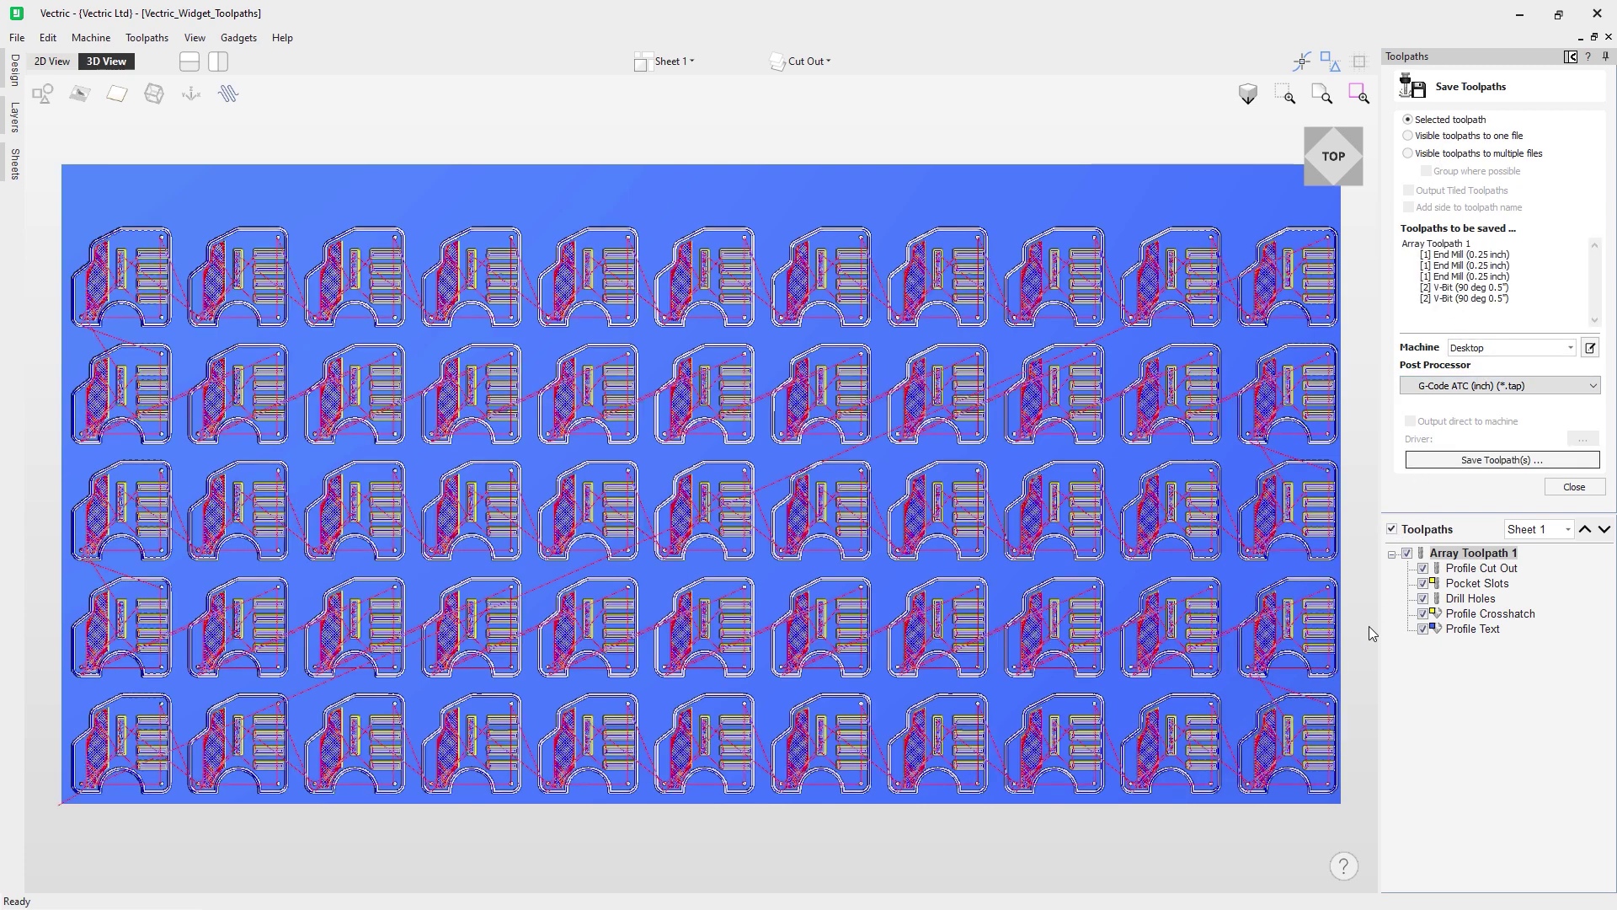
Try the G-Code (inch) (*.tap) post-processor for the array toolpath, and switch back to G-Code ATC (inch) (*.tap)
left_click(1486, 386)
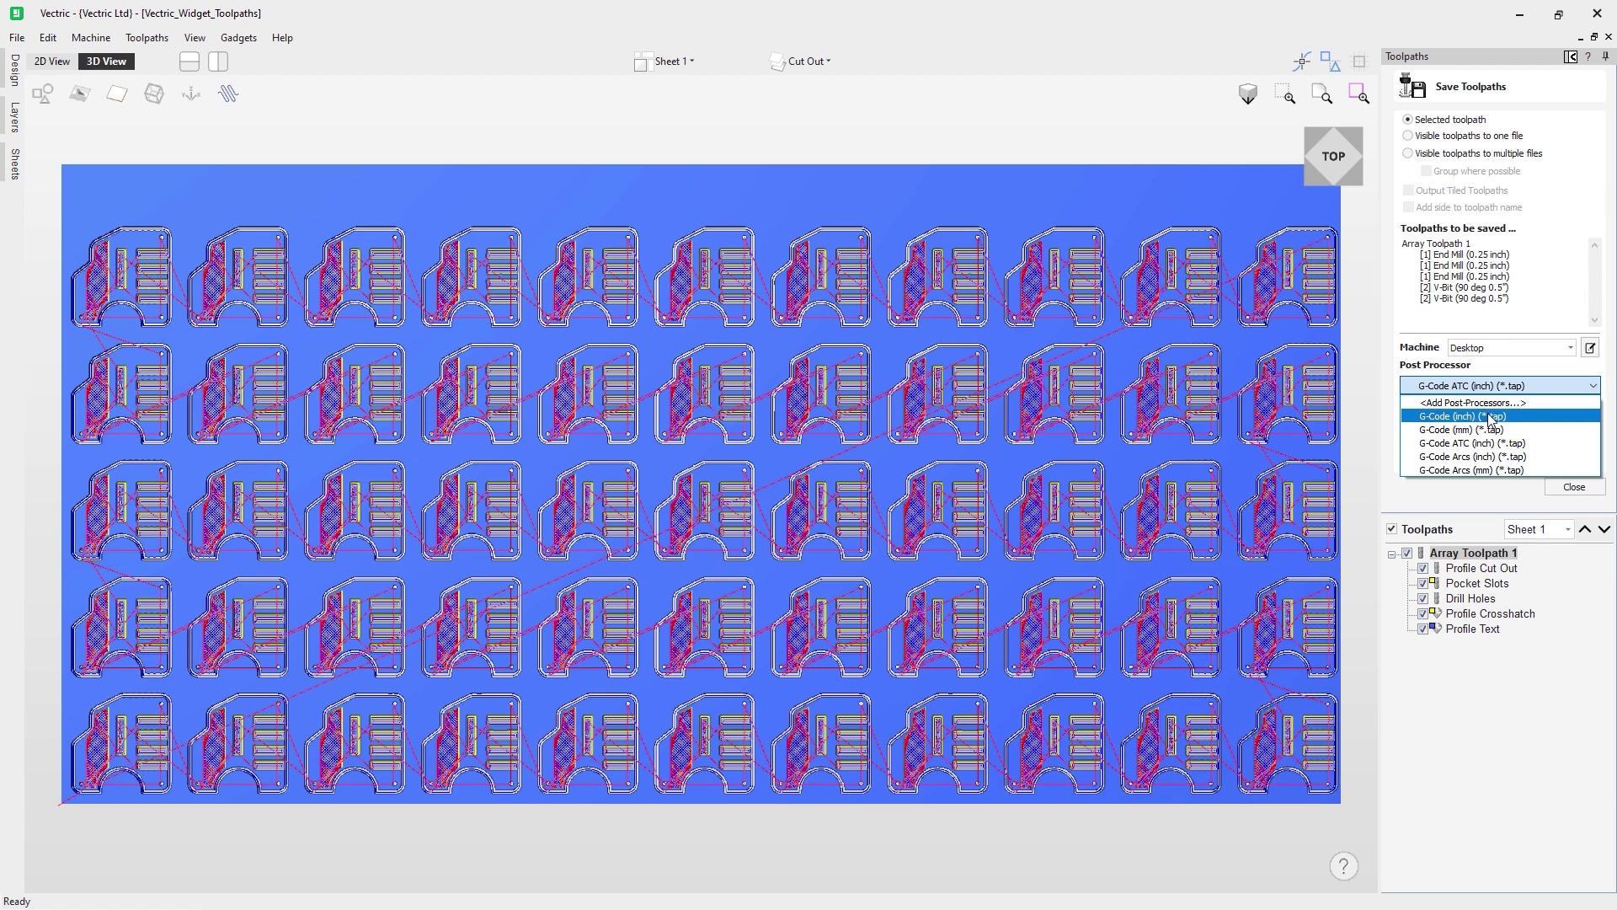
left_click(1491, 416)
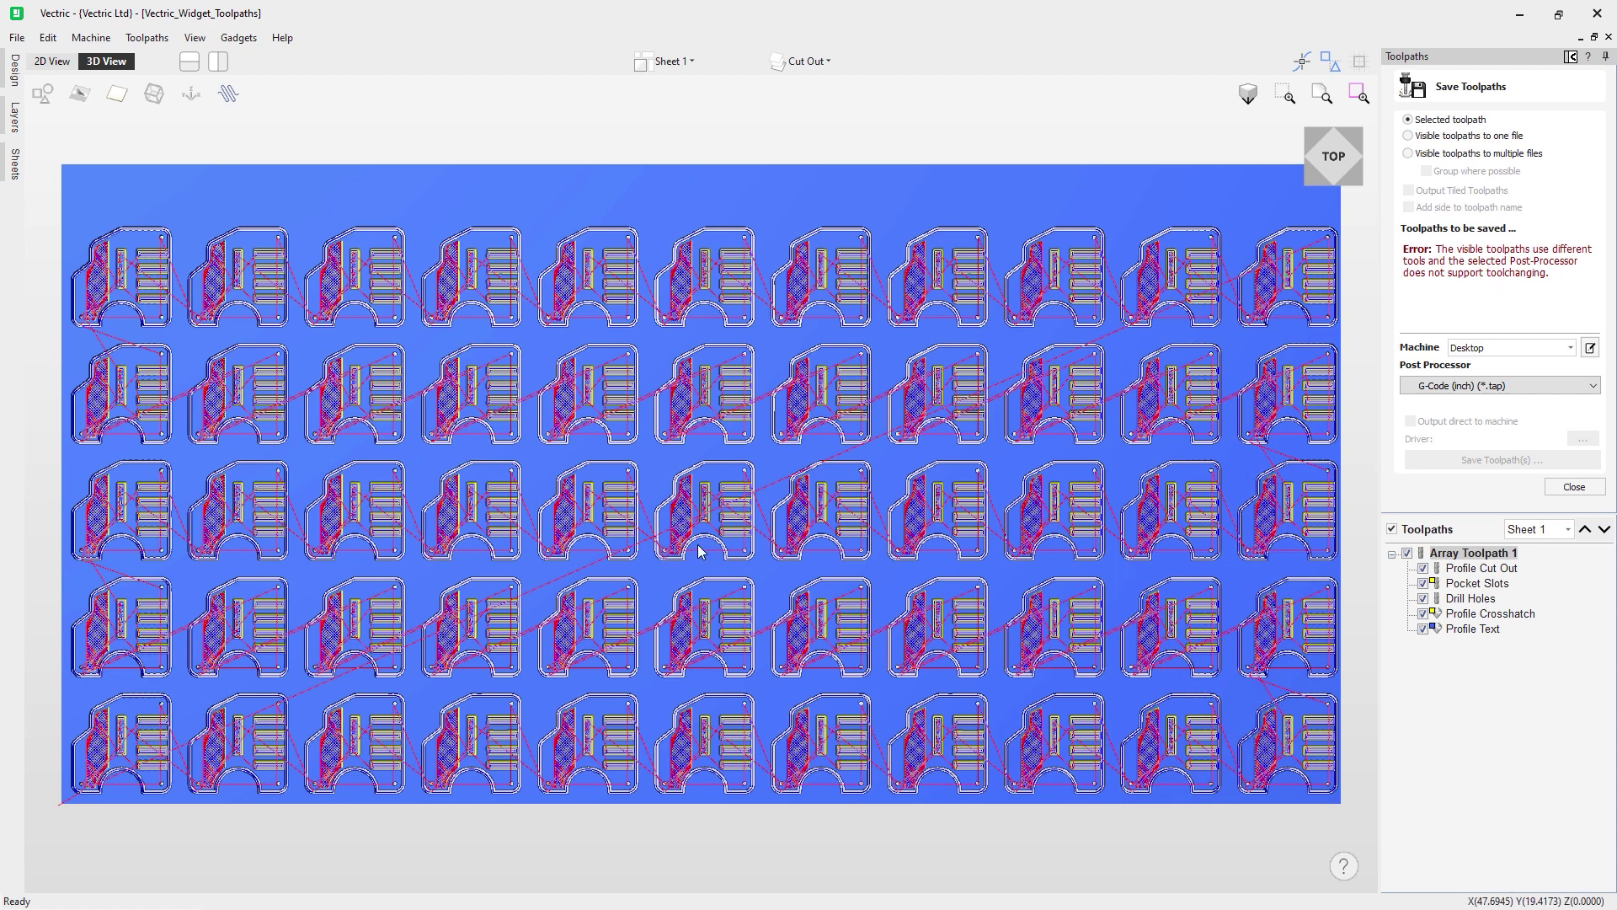
left_click(1482, 386)
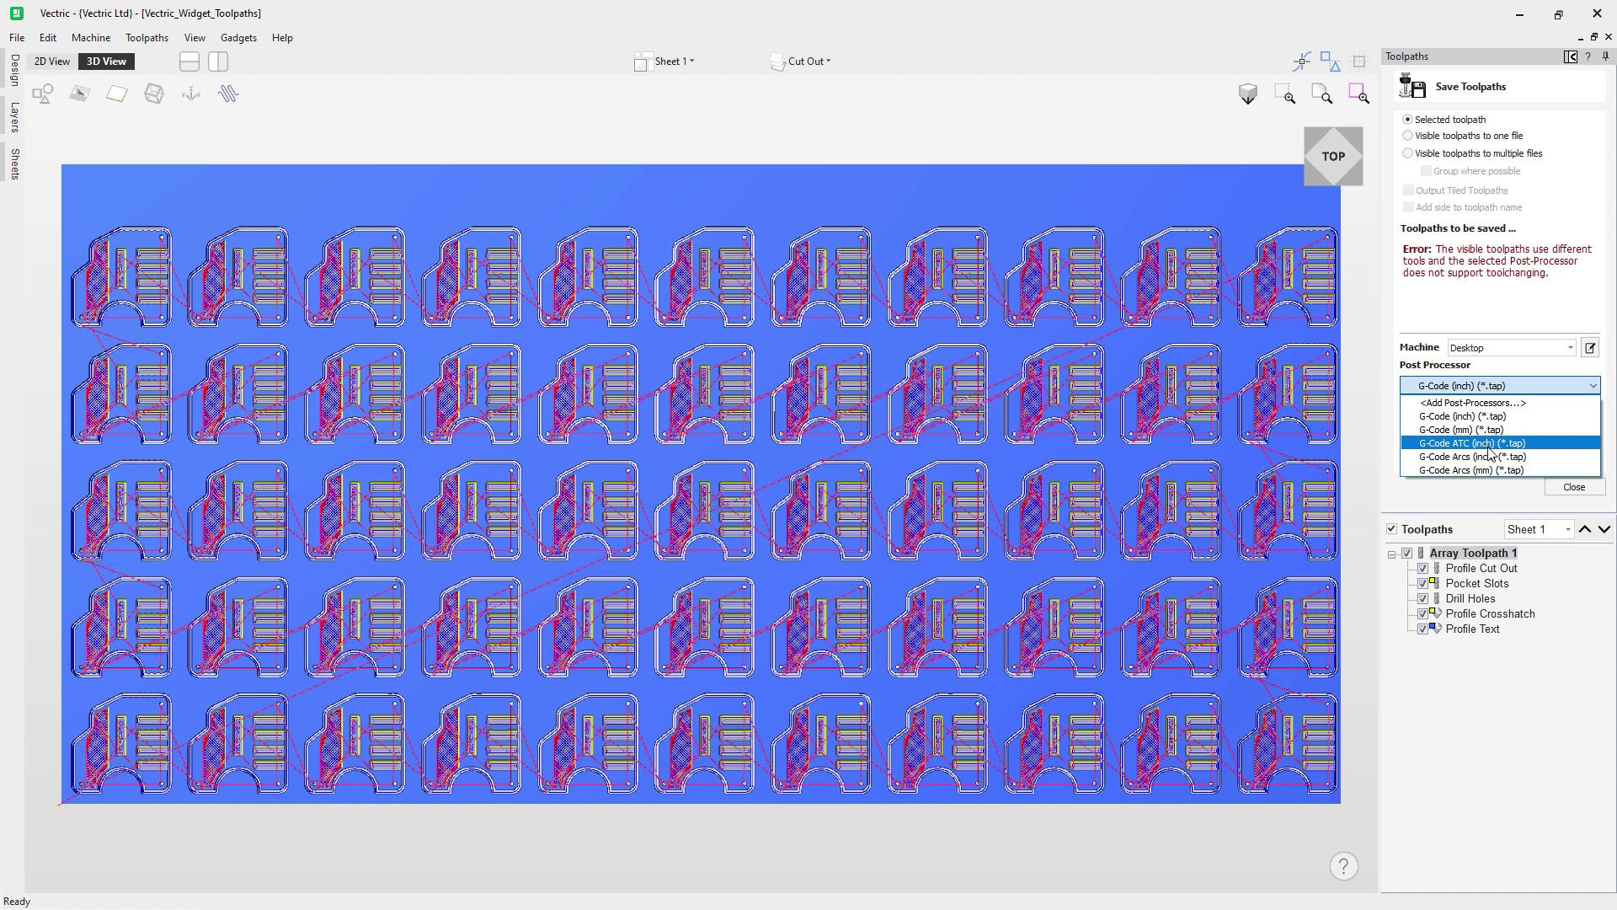
left_click(1487, 448)
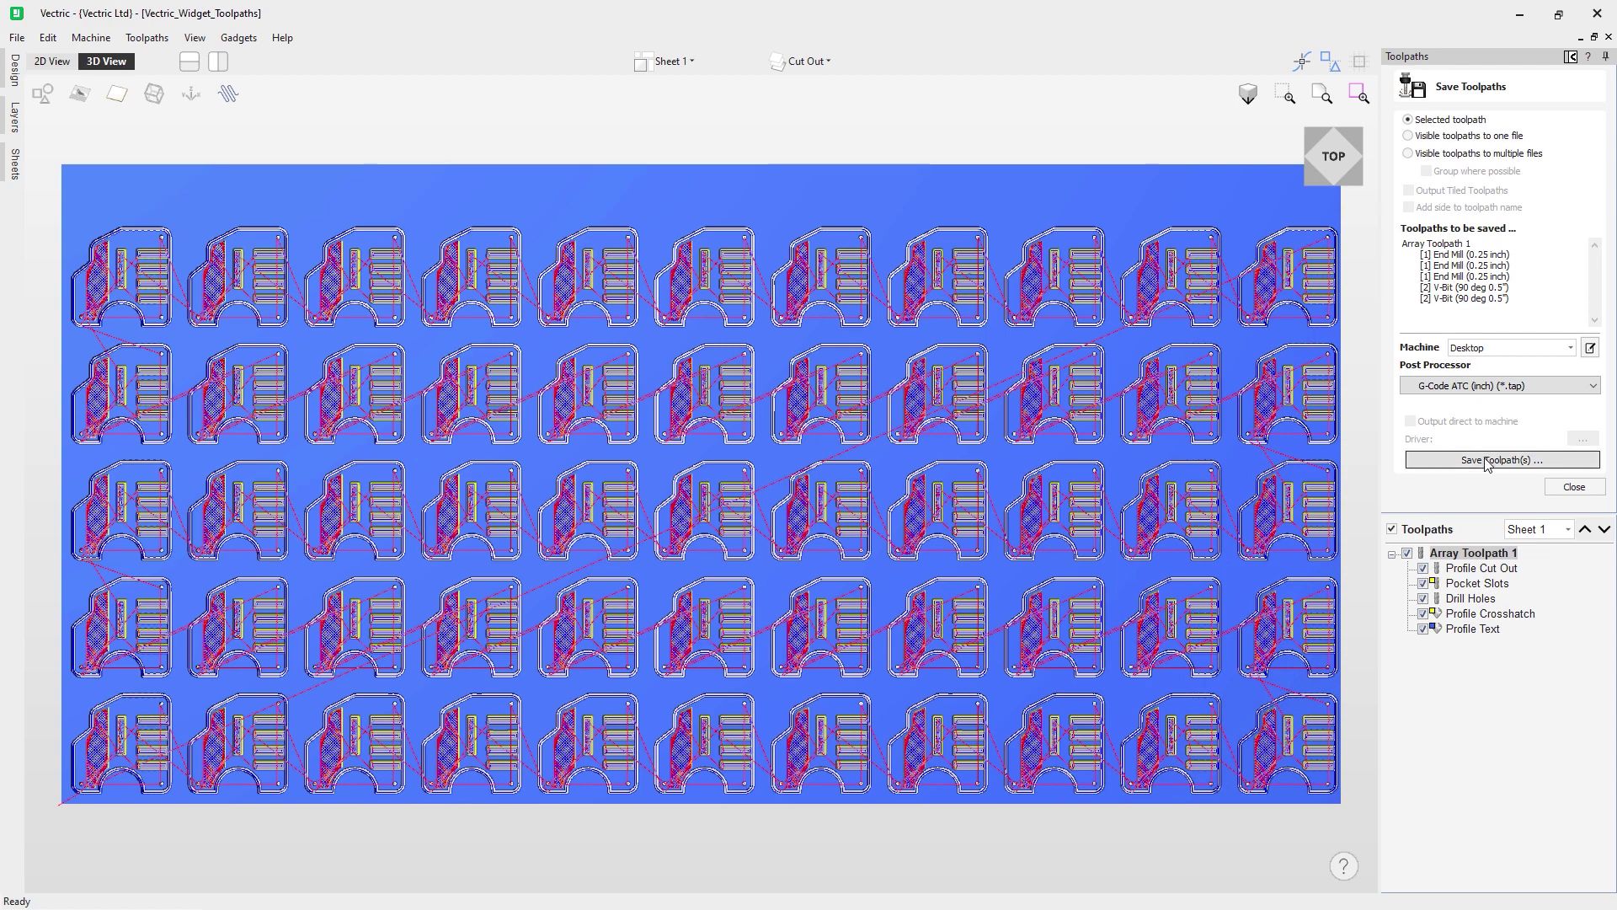
Save the array toolpath as a G-Code ATC (inch) (*.tap) file named Array Toolpath Widget, and close the toolpath saving options
left_click(1488, 462)
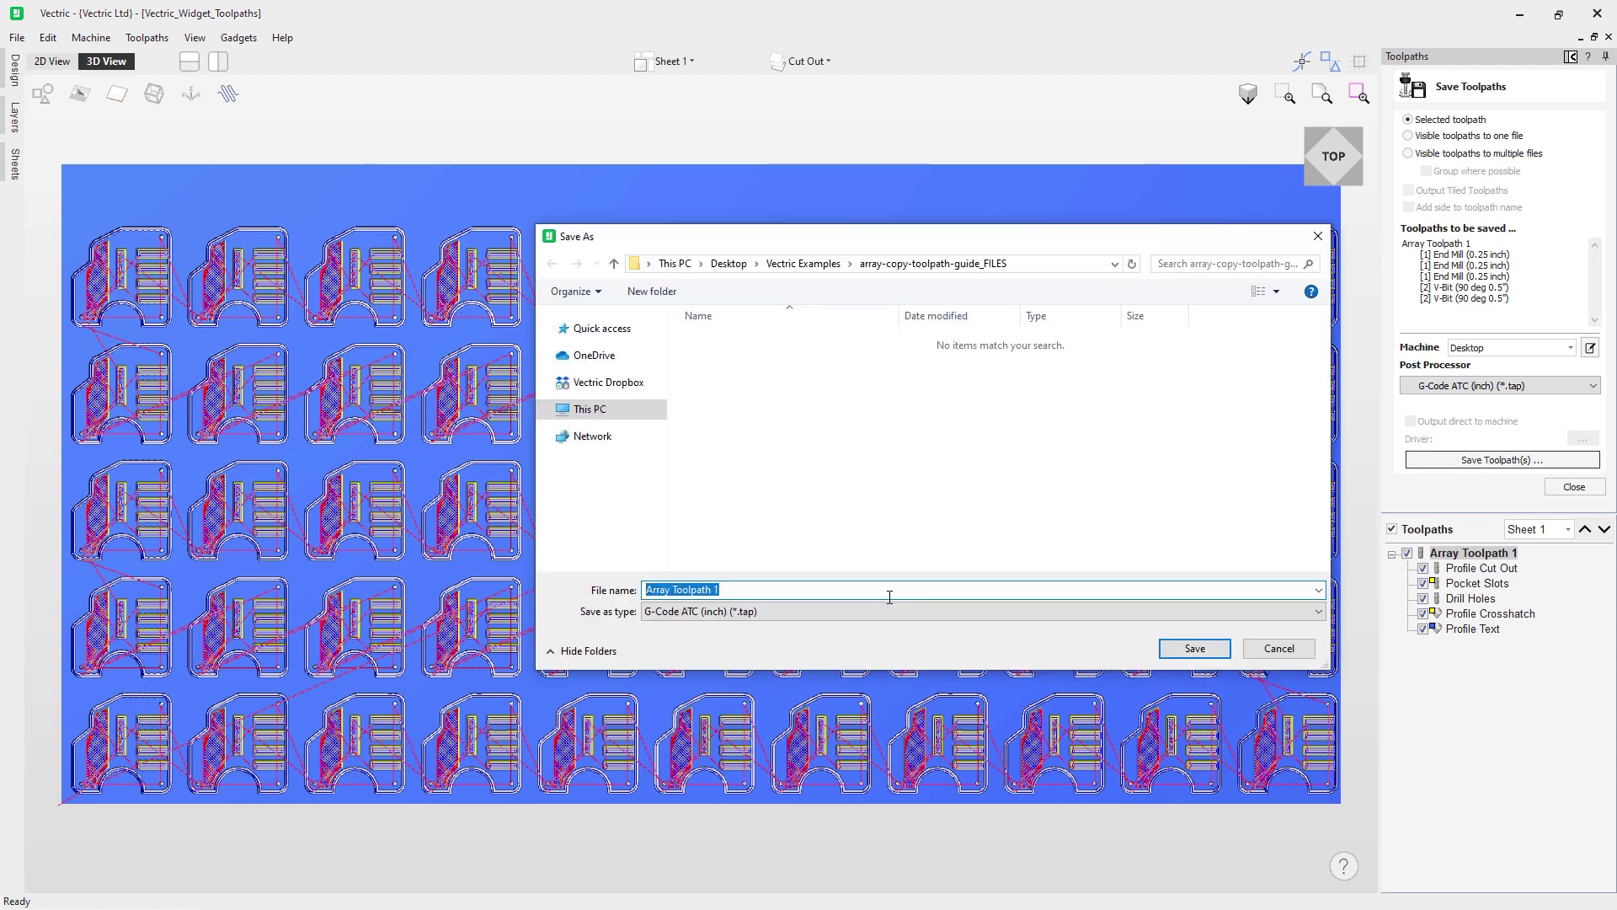
left_click(793, 587)
key("BackSpace")
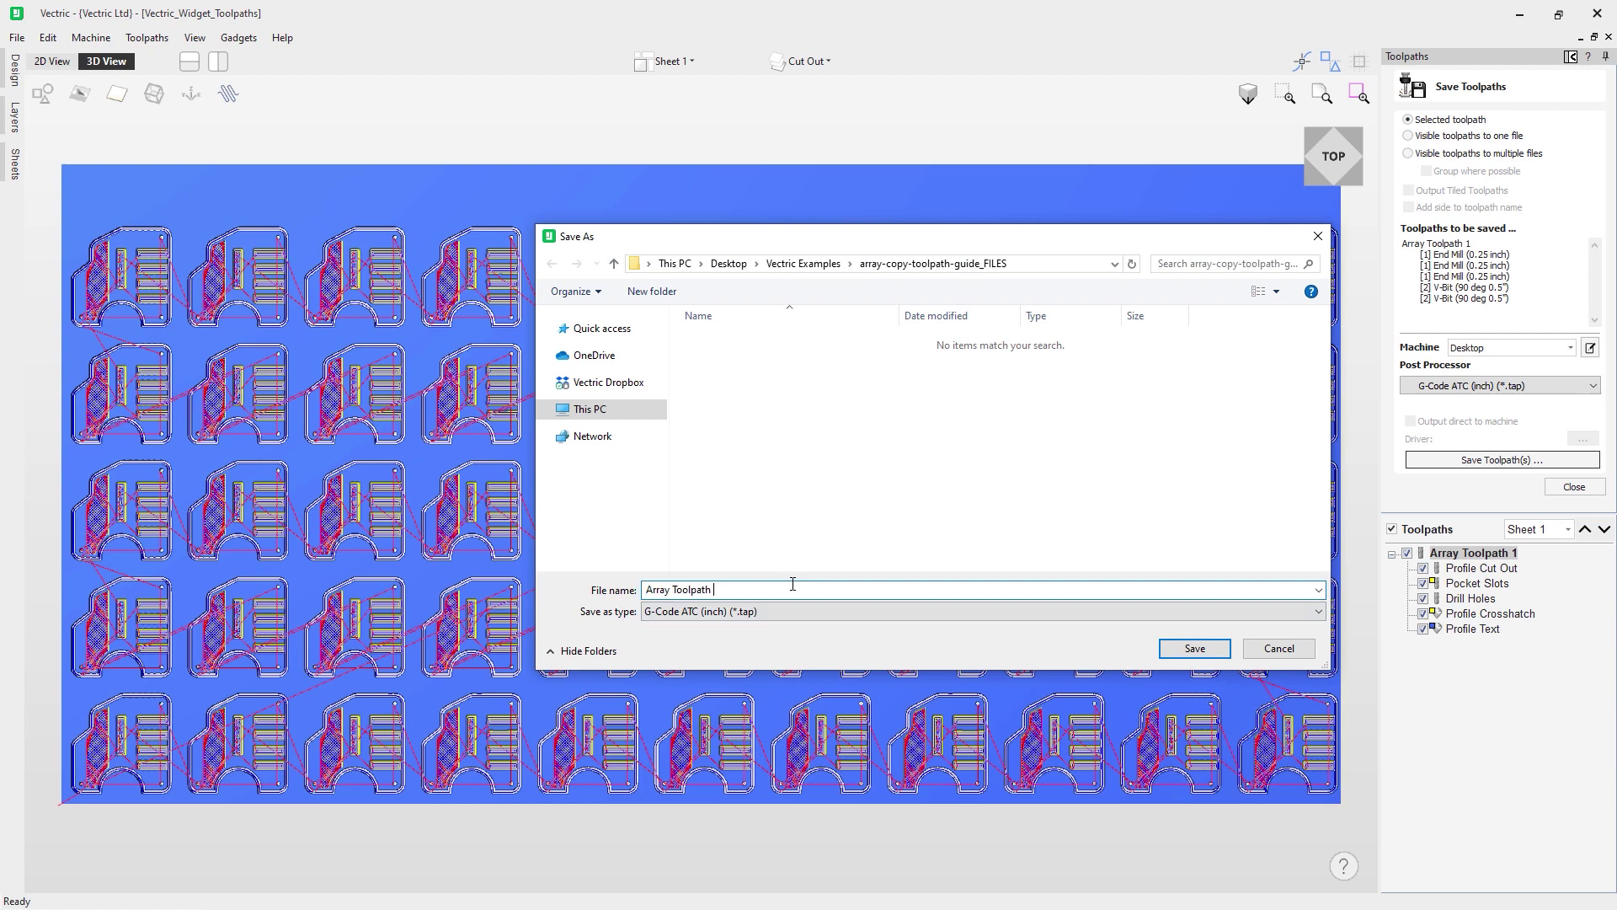
type("Widget")
left_click(1194, 650)
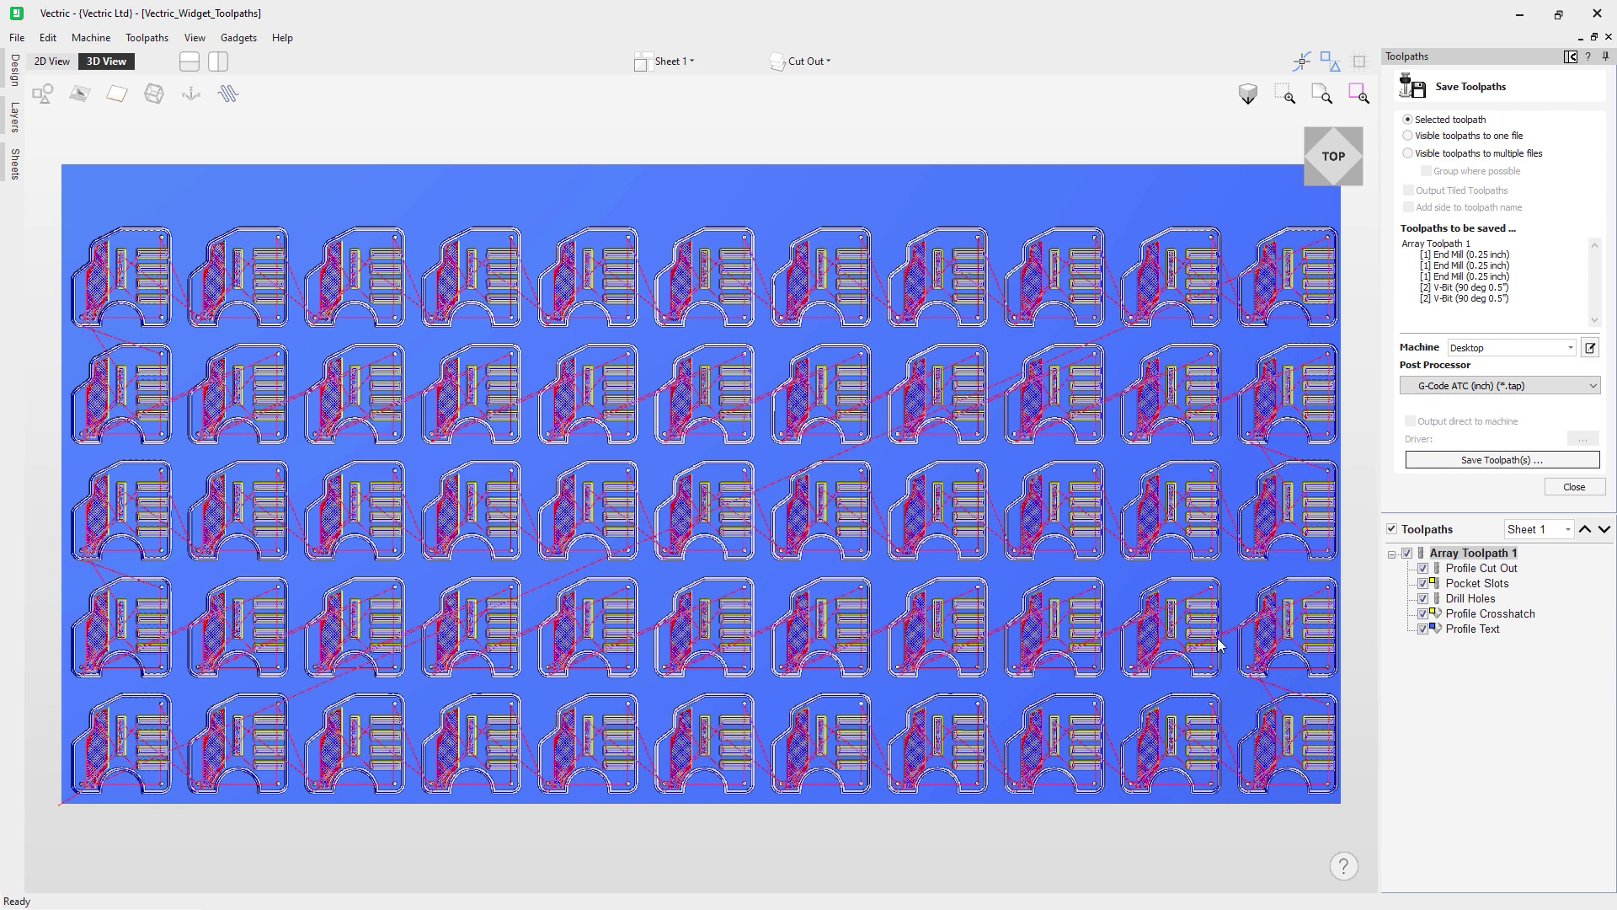
left_click(1561, 488)
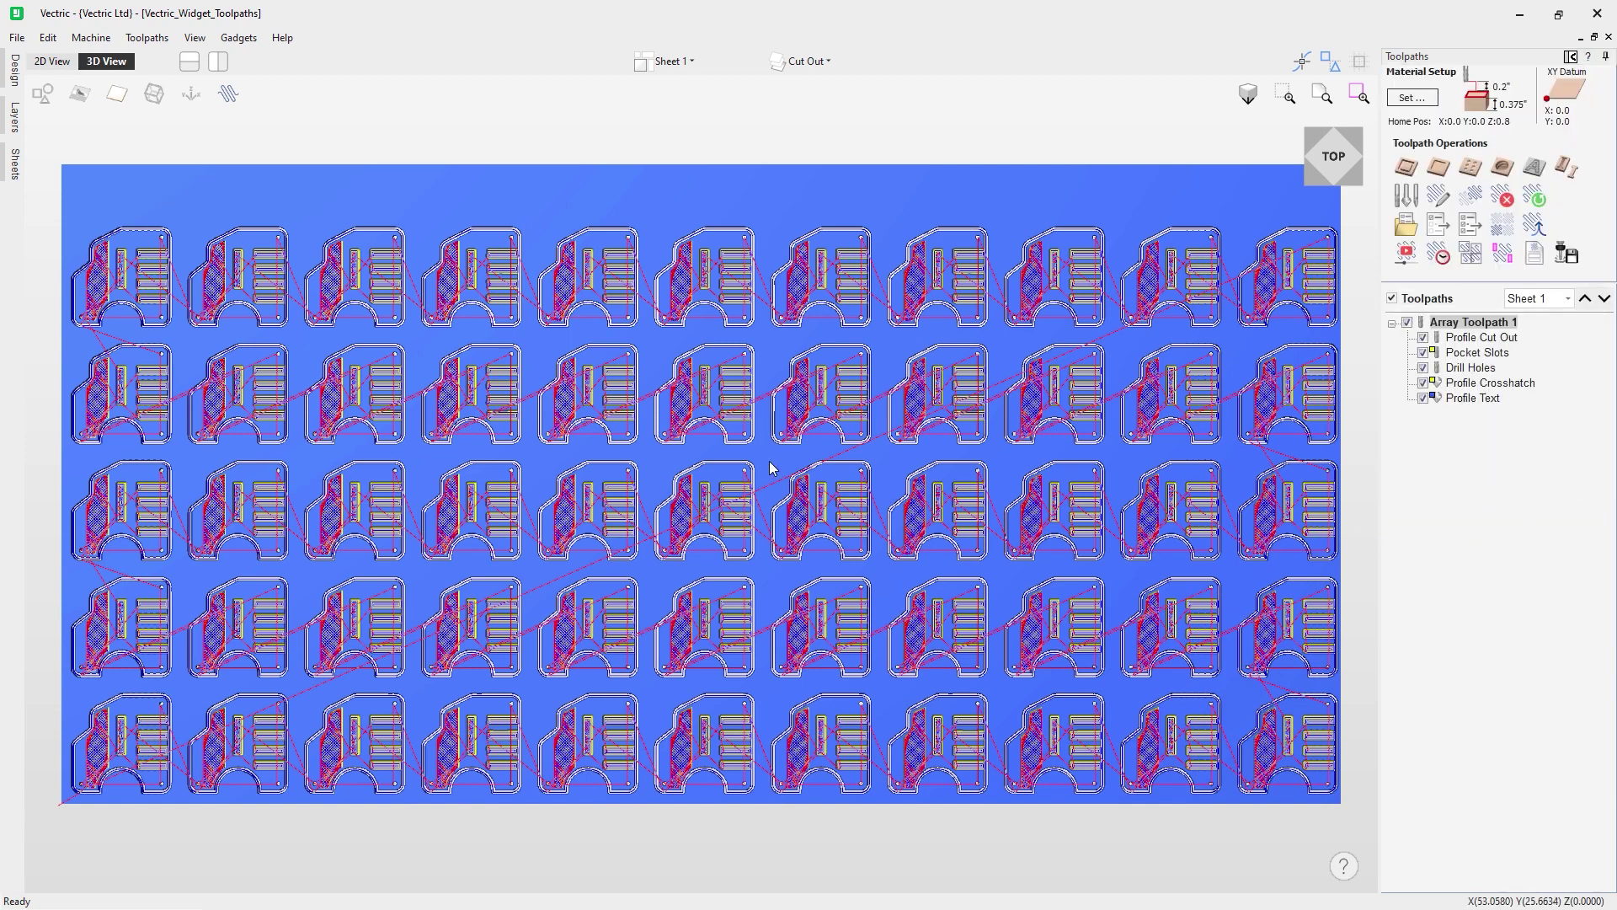
Hide all toolpaths and save a copy of the project as Vectric_Widget_Toolpaths_array in the array-copy-toolpath-guide_FILES folder
left_click(1392, 299)
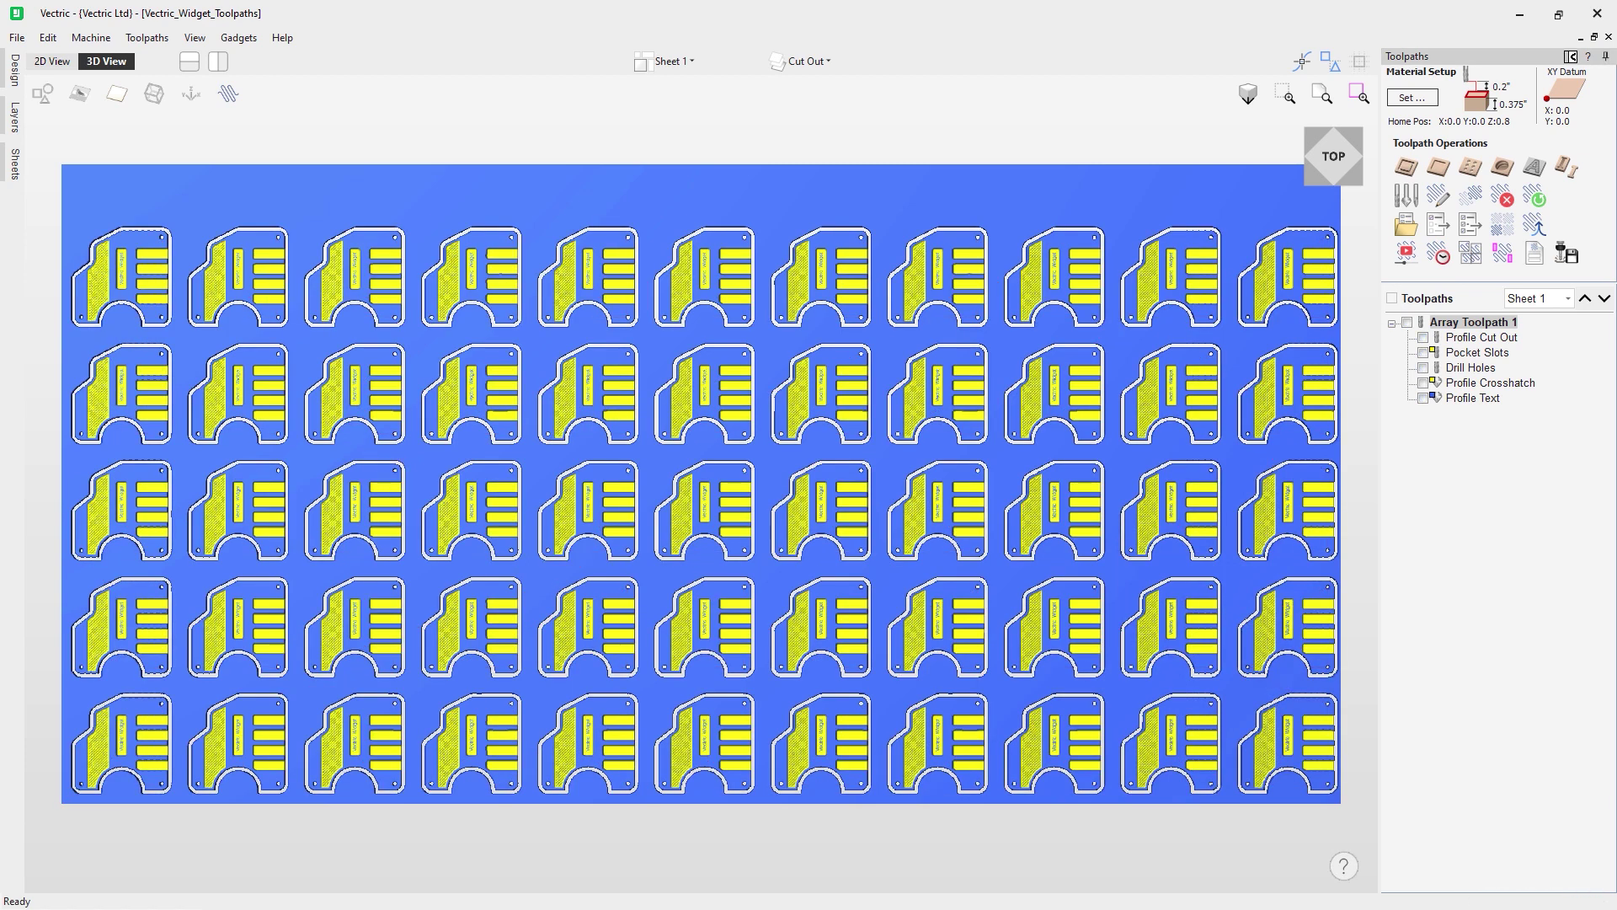
left_click(48, 37)
left_click(17, 37)
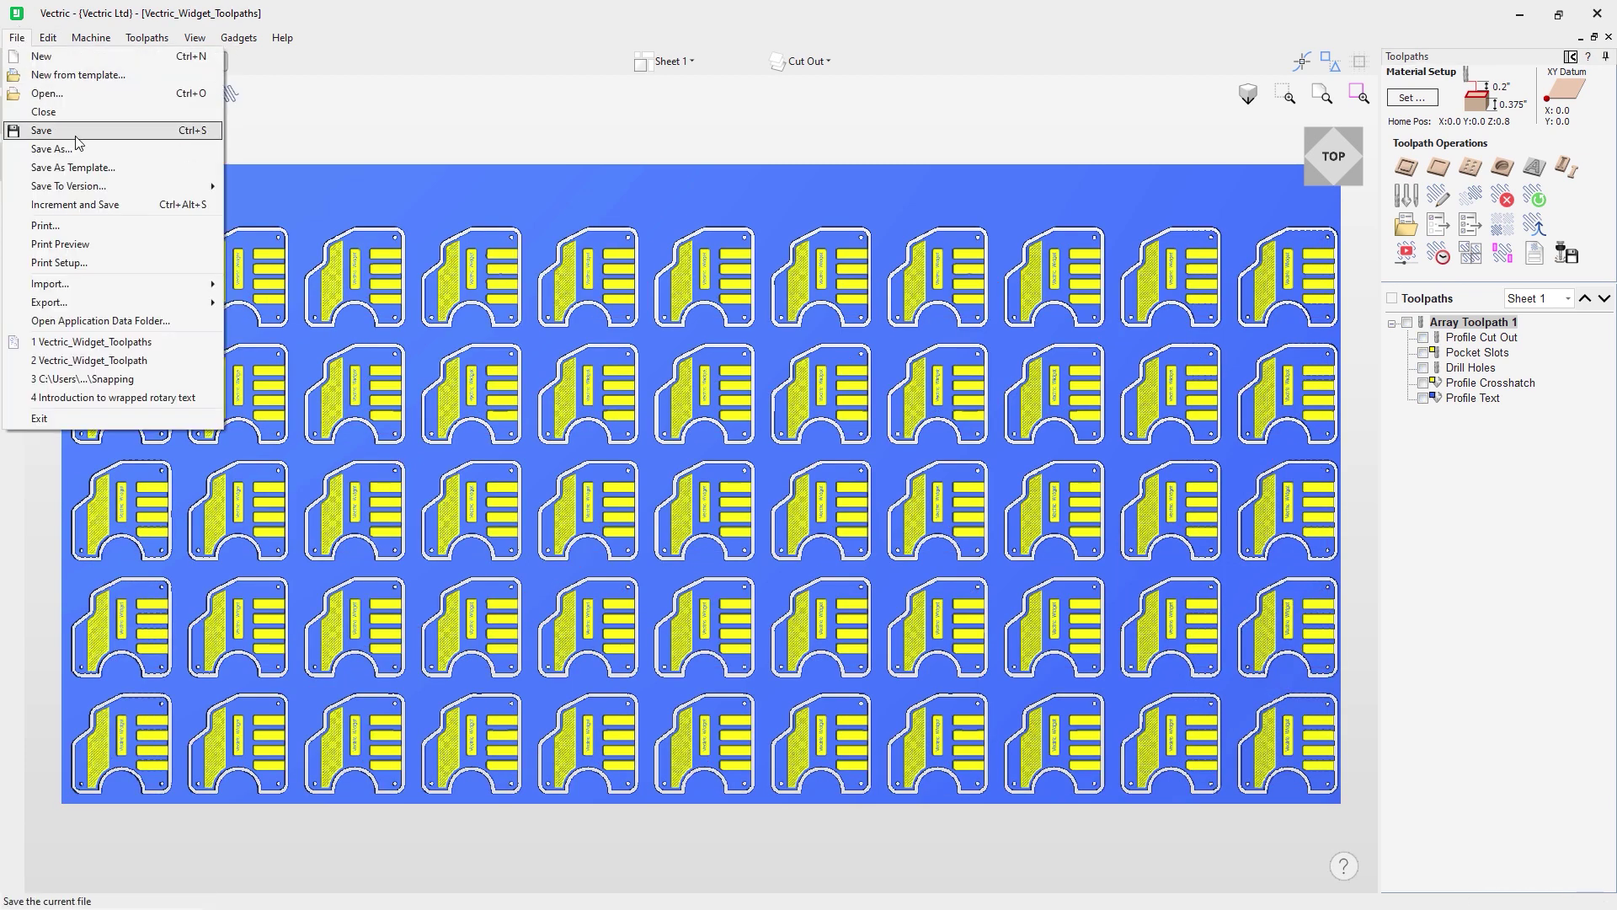
left_click(76, 149)
left_click(782, 589)
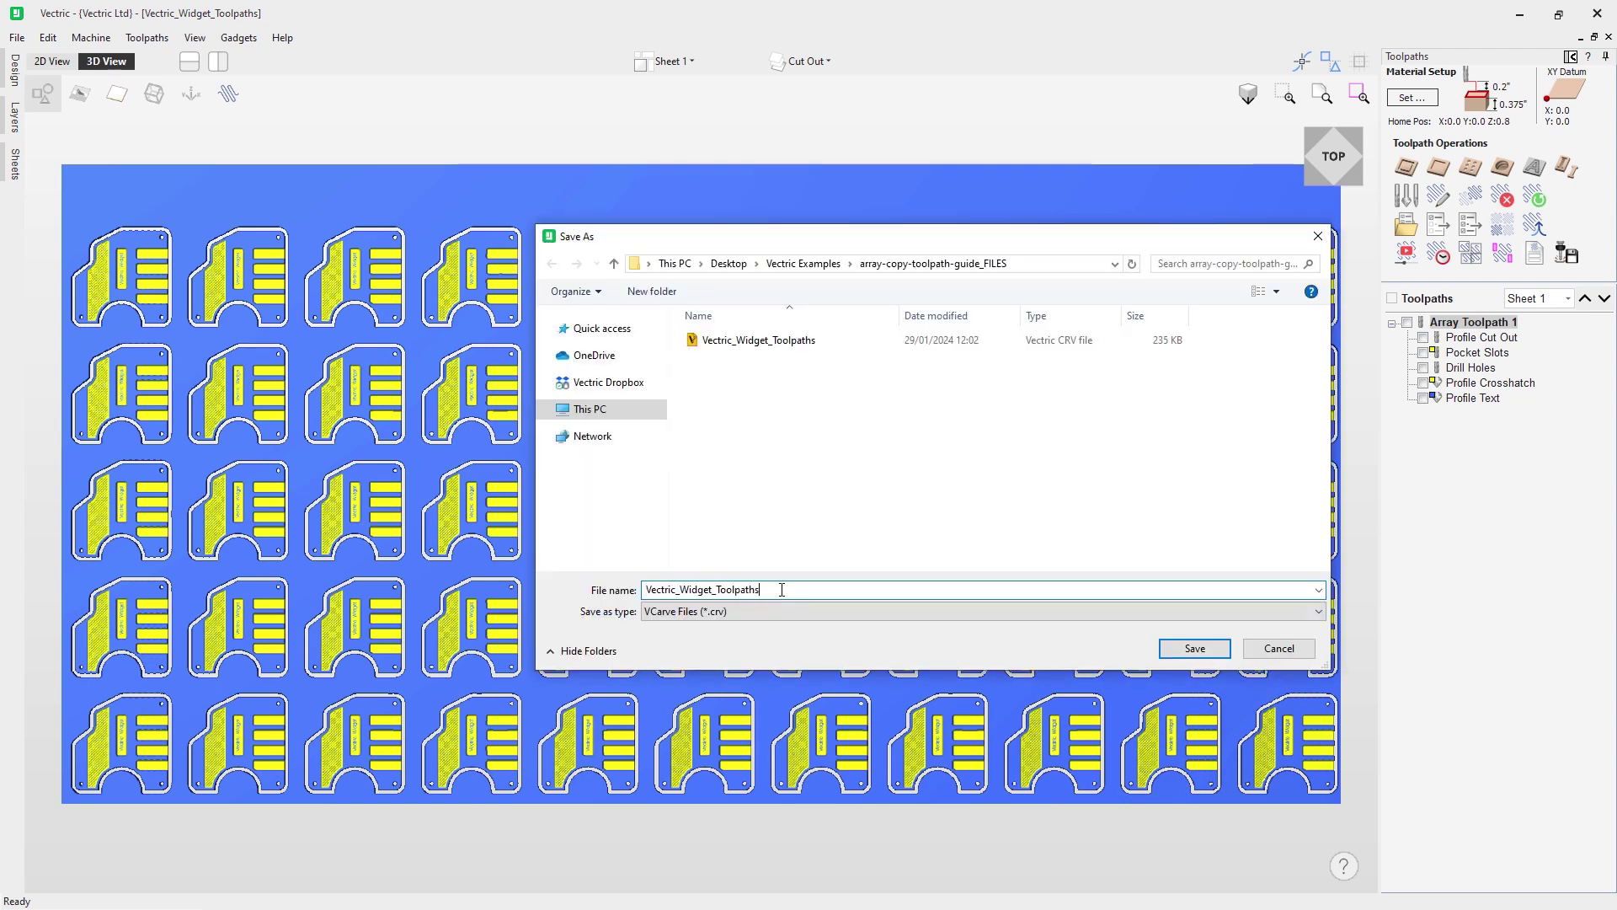
type("_array")
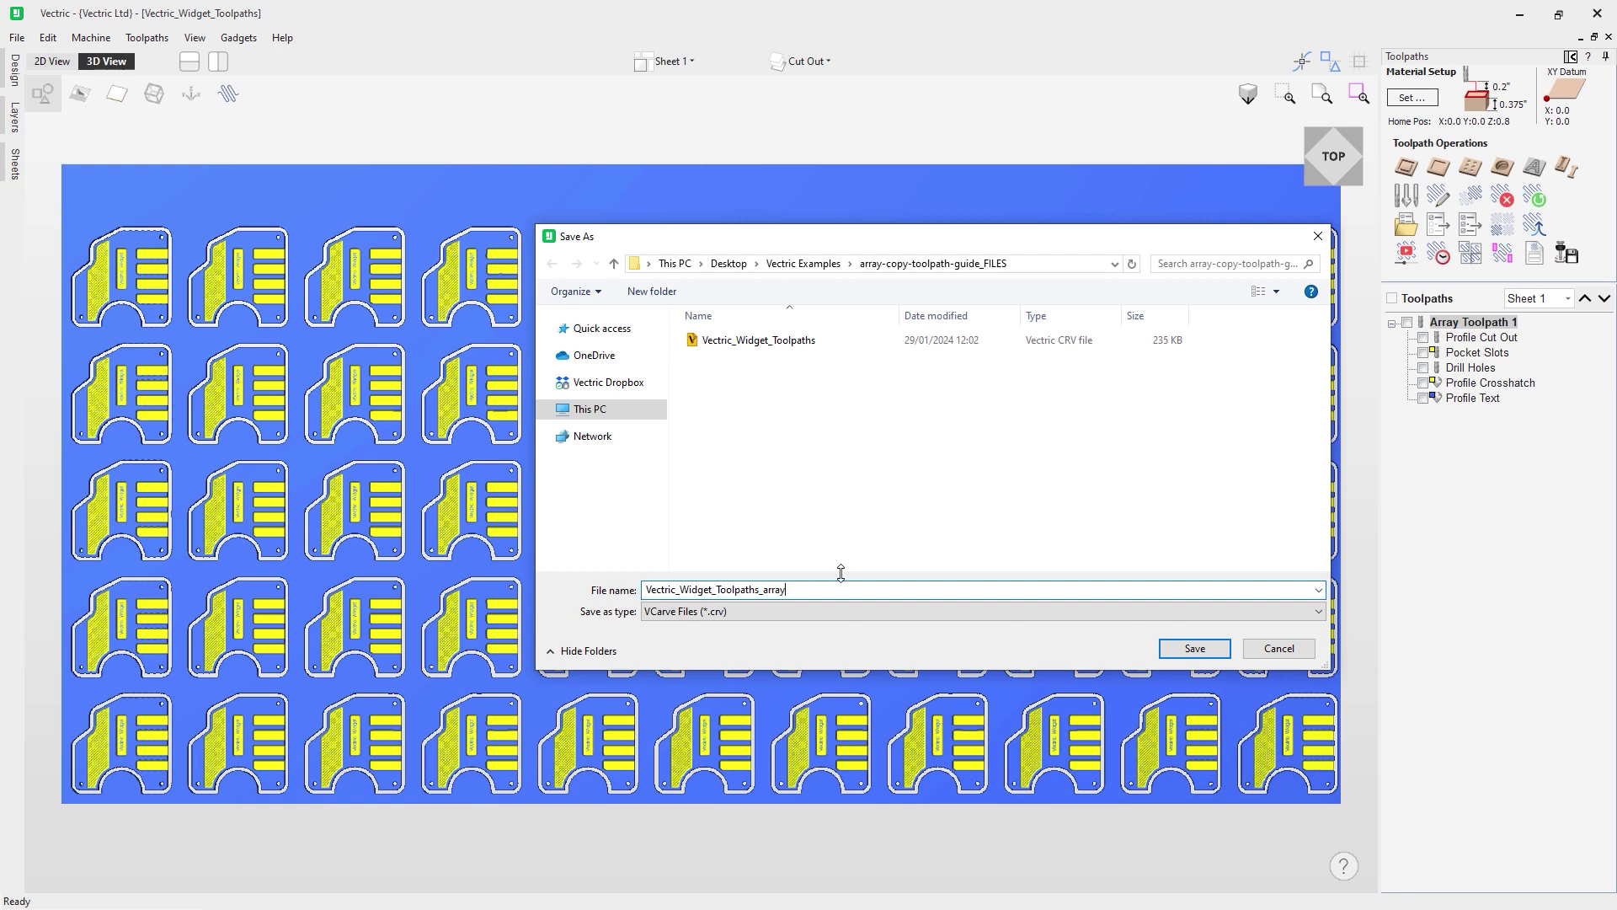
left_click(1190, 653)
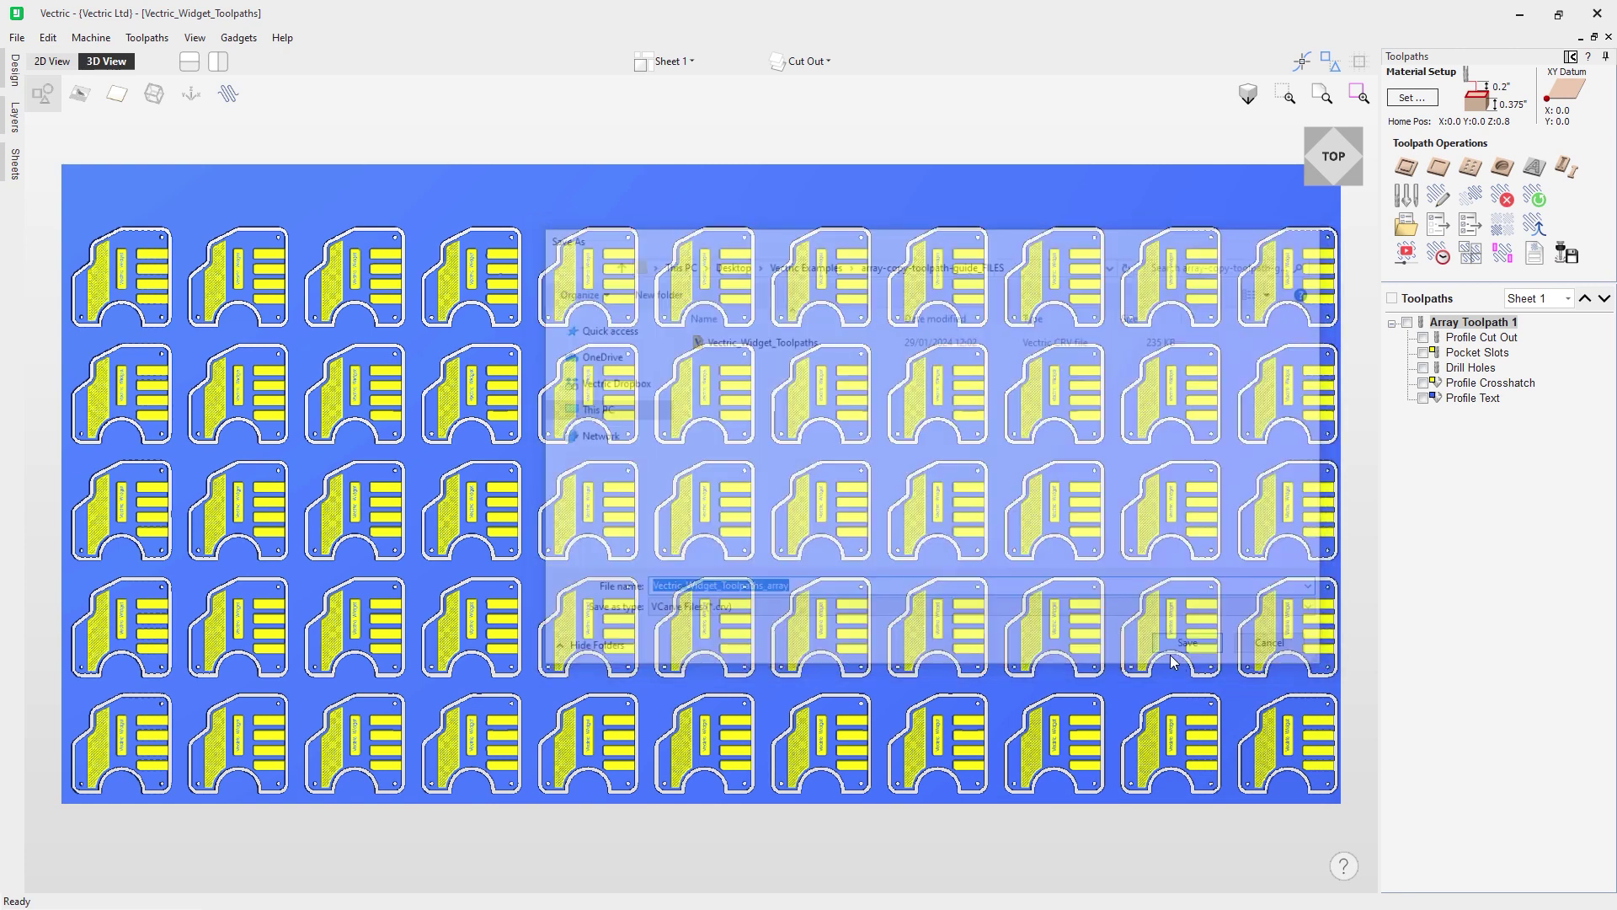